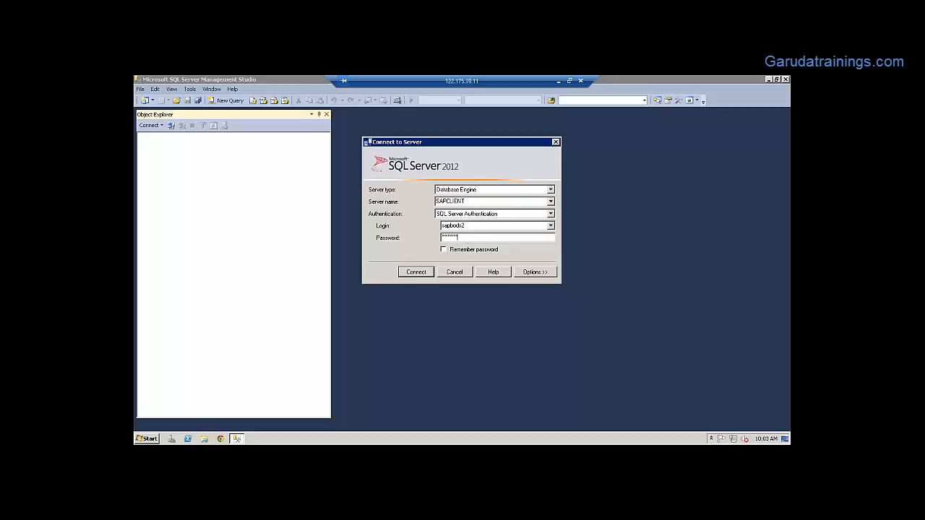
Connect to SAPCLIENT, expand its Databases folder, and launch a blank Notepad document
click(415, 274)
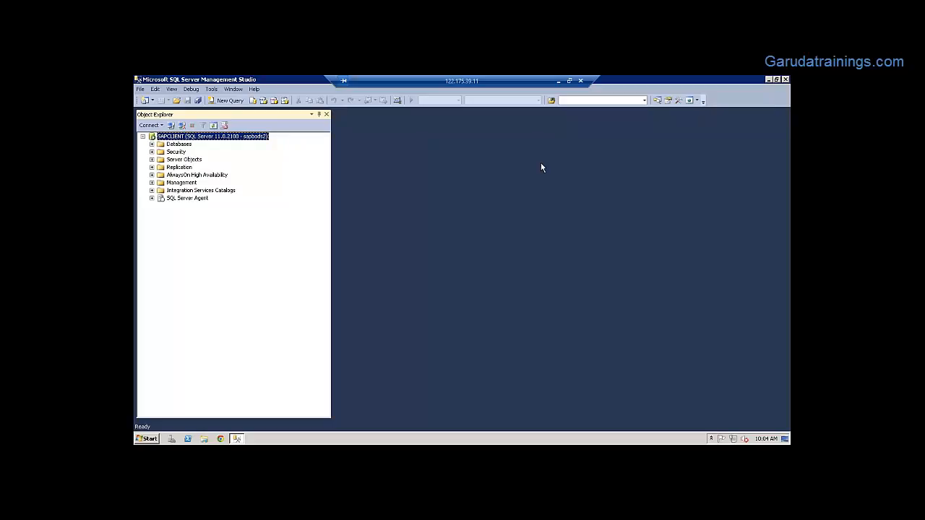
click(152, 144)
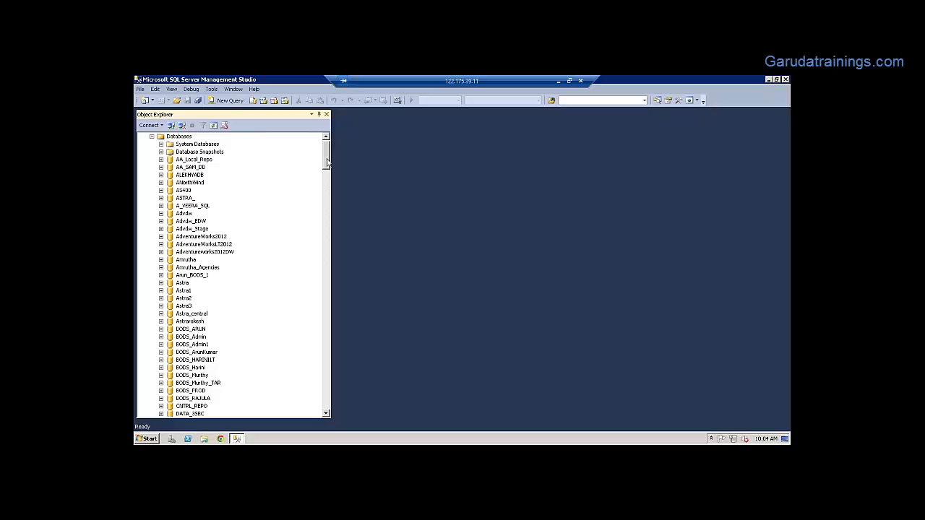
mouse_move(327, 164)
mouse_down()
mouse_move(329, 179)
mouse_move(328, 152)
mouse_up()
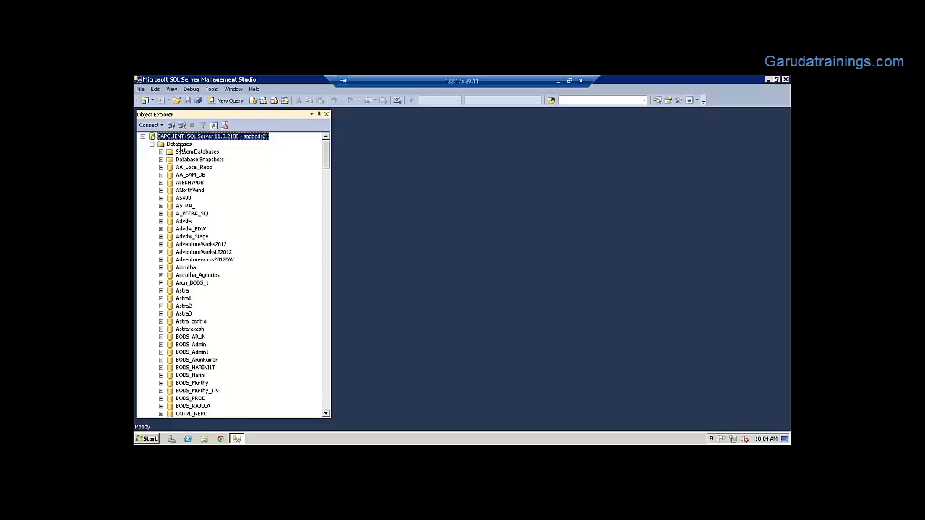
click(148, 438)
click(183, 262)
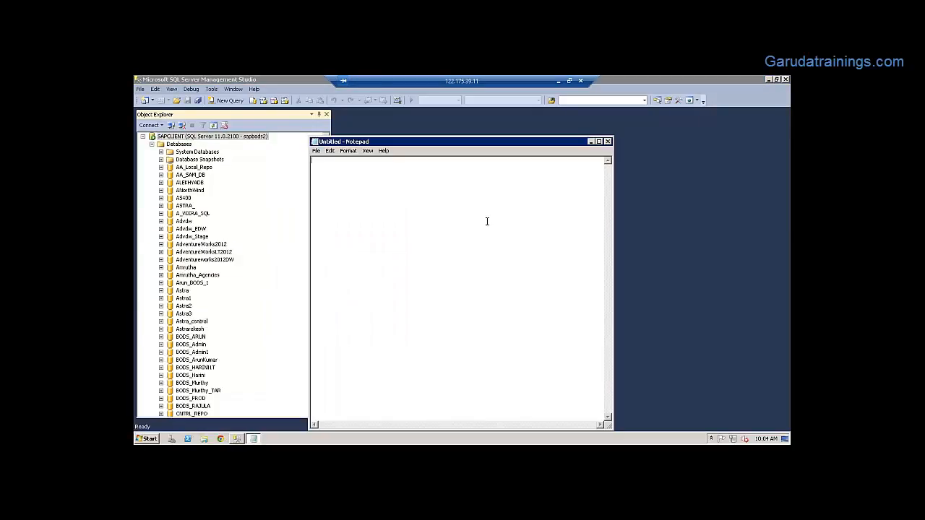
Note 'for creating repository need a db and repective credentials (login user name and password)', then start 'we use'
key(Return)
key(Return)
text(for creating repository need a db and repective credentials)
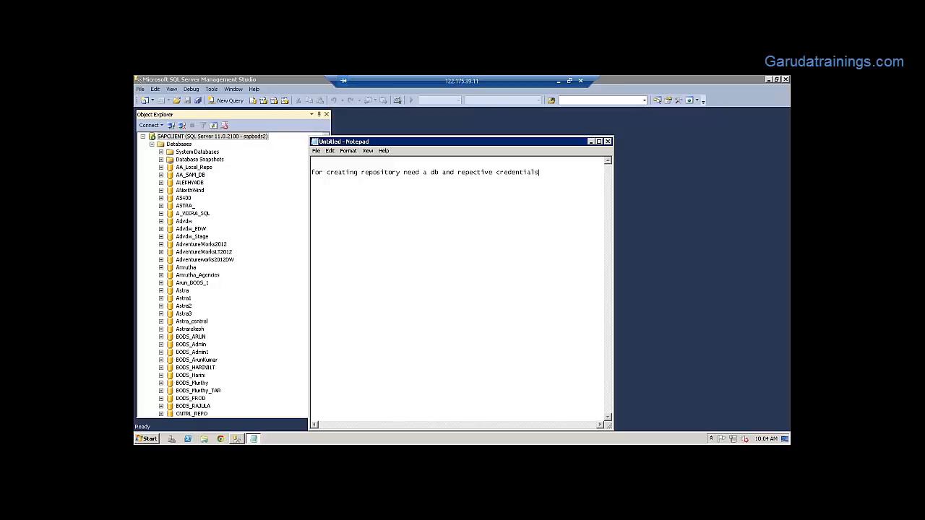
key(Return)
text(we use)
text((log)
text(ser na)
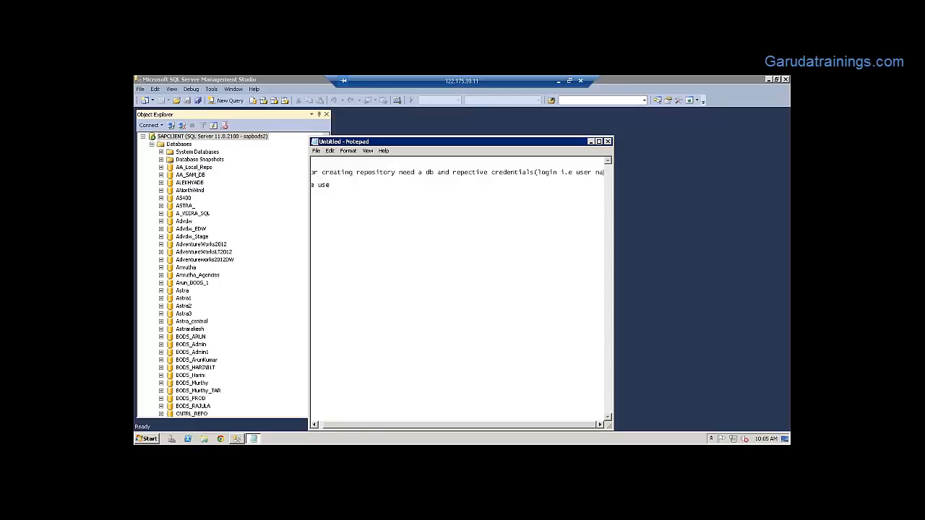
text(me and p)
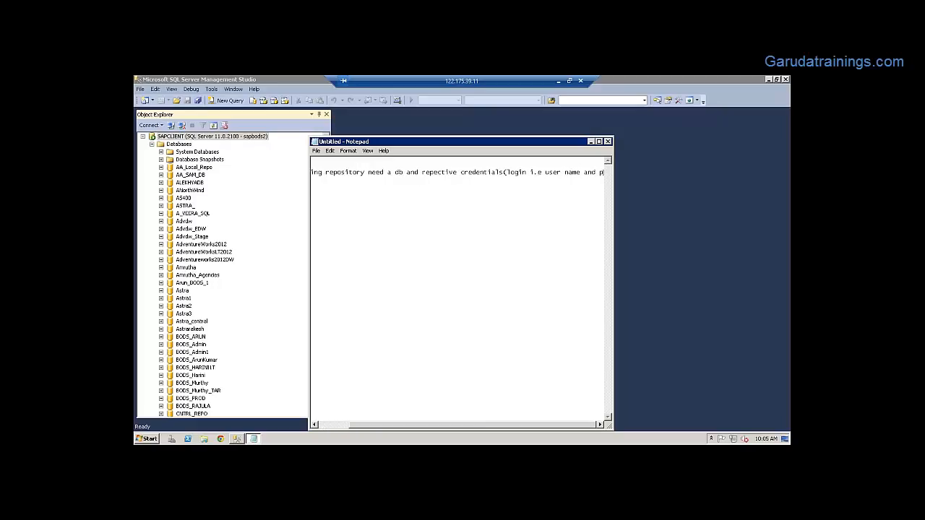
text(ass)
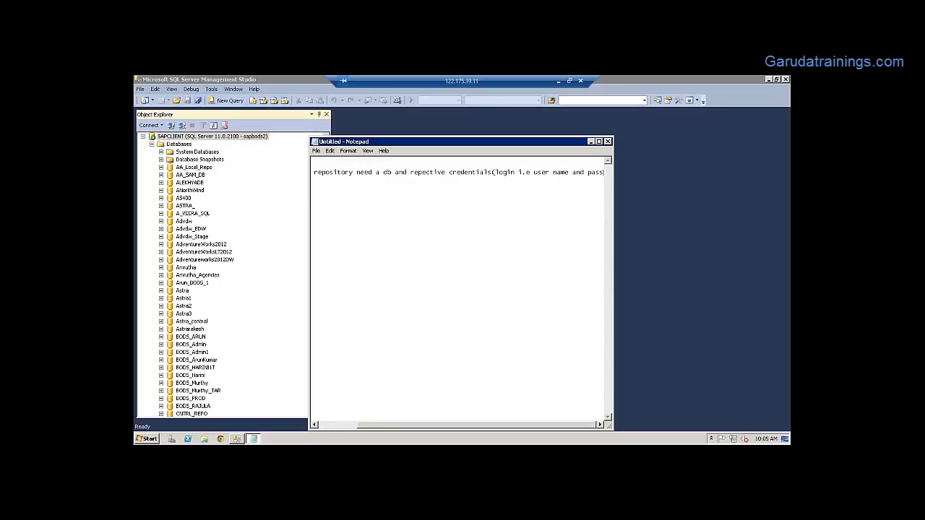
text(word))
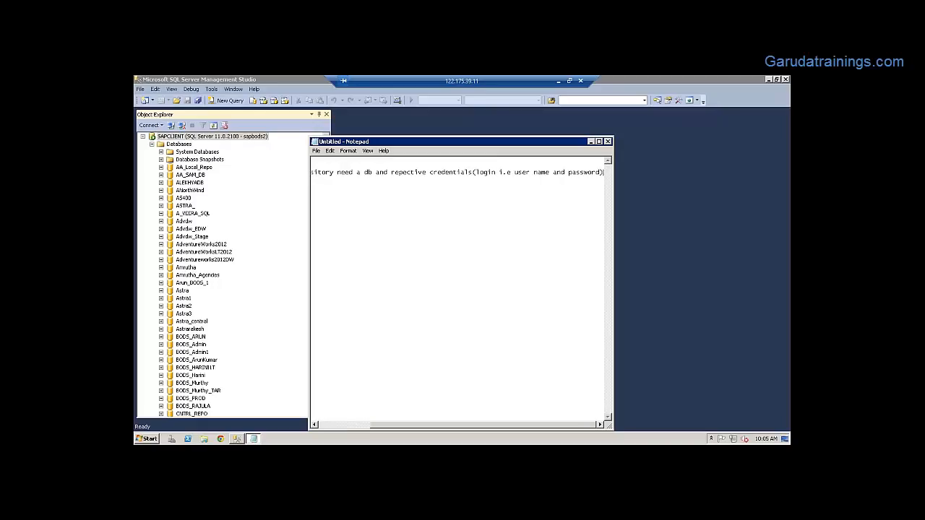
key(Return)
key(Return)
text(we use)
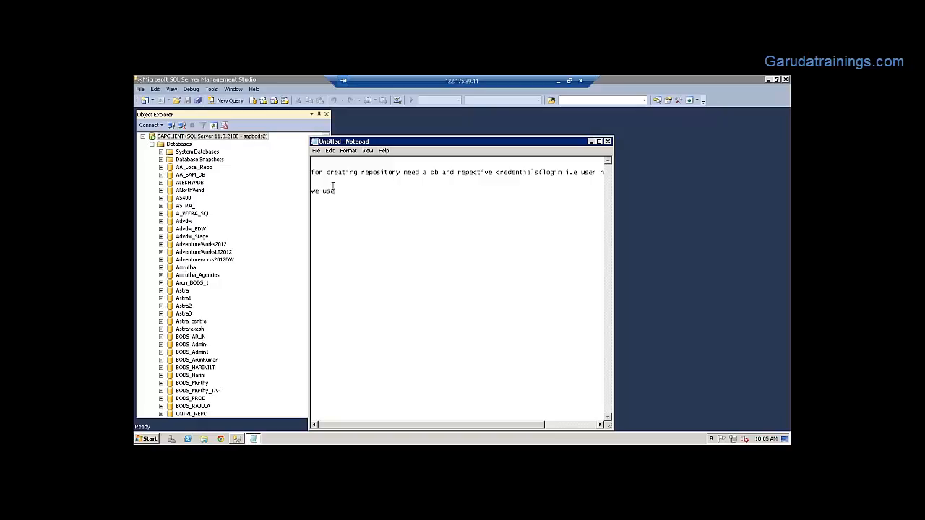
Insert the line 'provide privilages on db' above 'we use'
key(Return)
key(Up)
key(Up)
text(privilages on db)
click(314, 185)
text(provide)
Complete 'we use this db' and add the repository manager, local repository and metadata lines
text(this o)
key(Return)
text(use r)
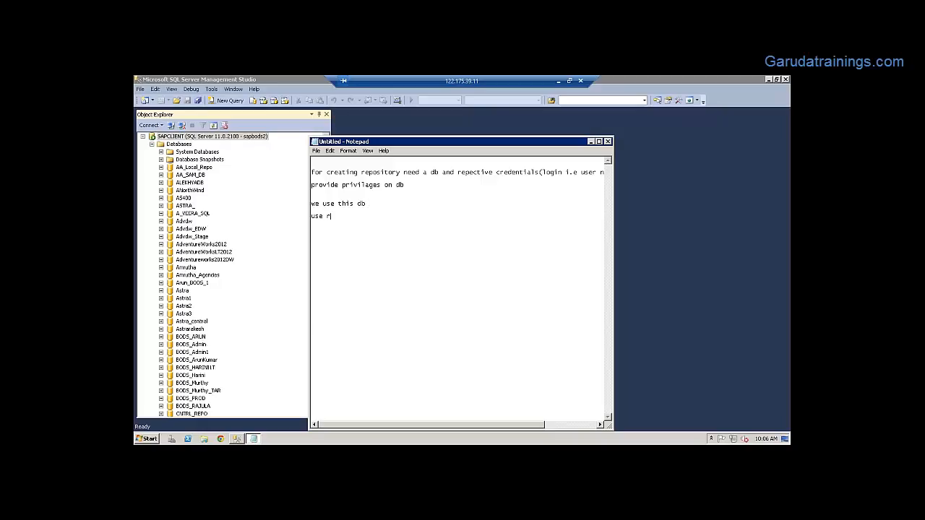
text(epository manager  and create)
text( rep)
key(BackSpace)
key(BackSpace)
text(local reposit)
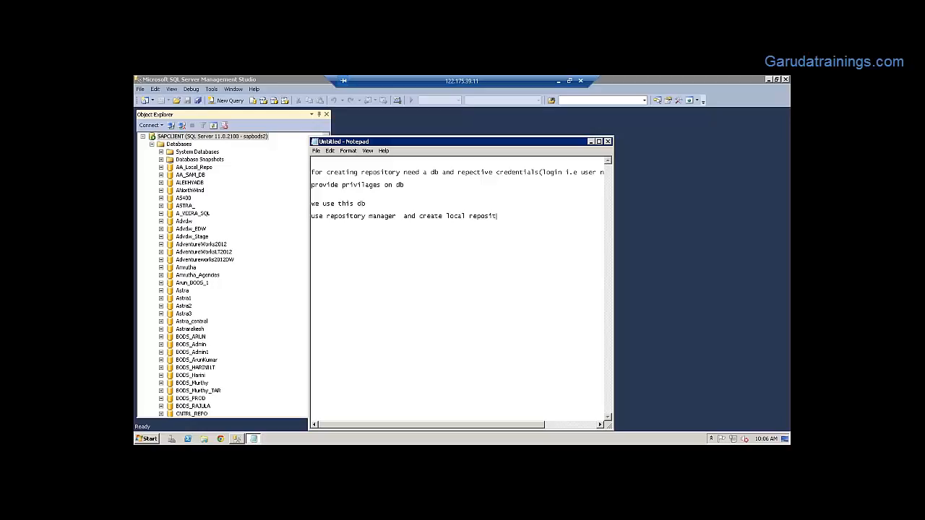
text(ory )
text(reposi)
text(tory)
text( -- con)
text(tains )
text(me)
text(tadat)
text(a)
Minimize Notepad and expand Amrutha under Databases to show its Tables, Views and Security folders
click(591, 142)
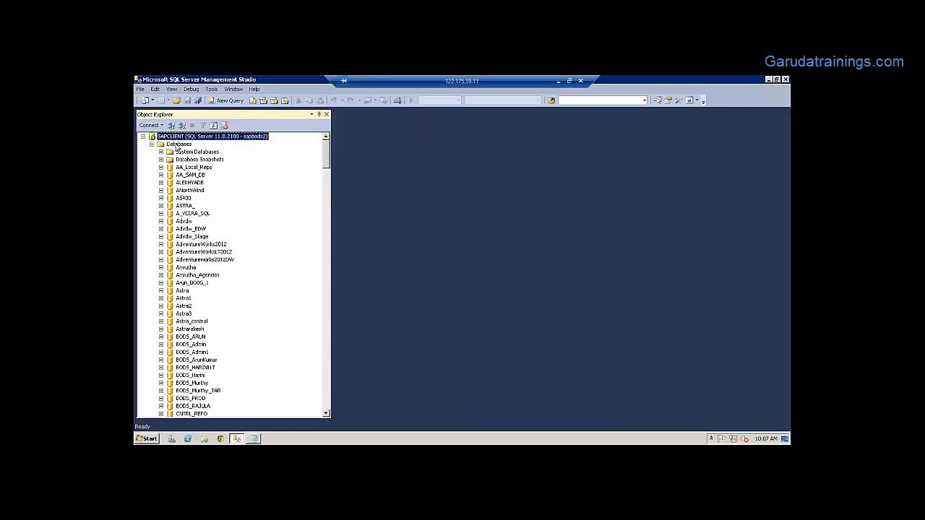
click(178, 145)
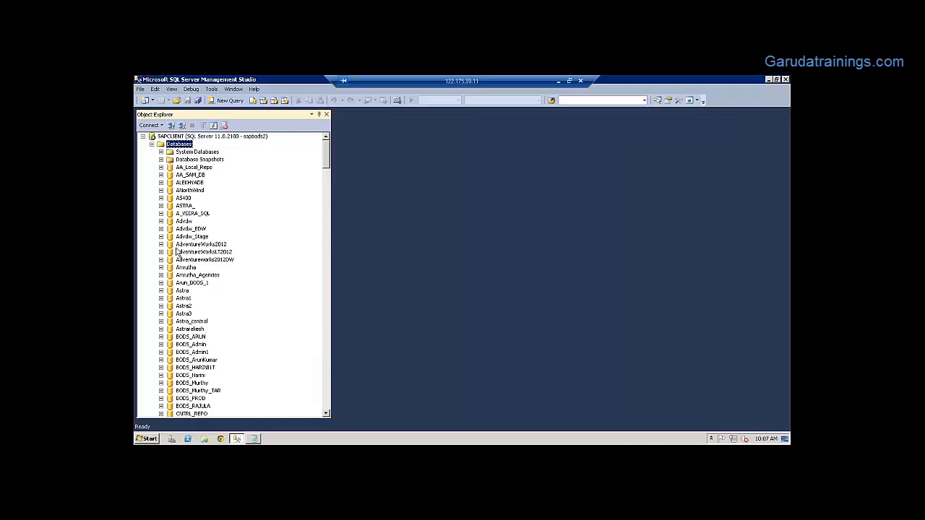
click(161, 268)
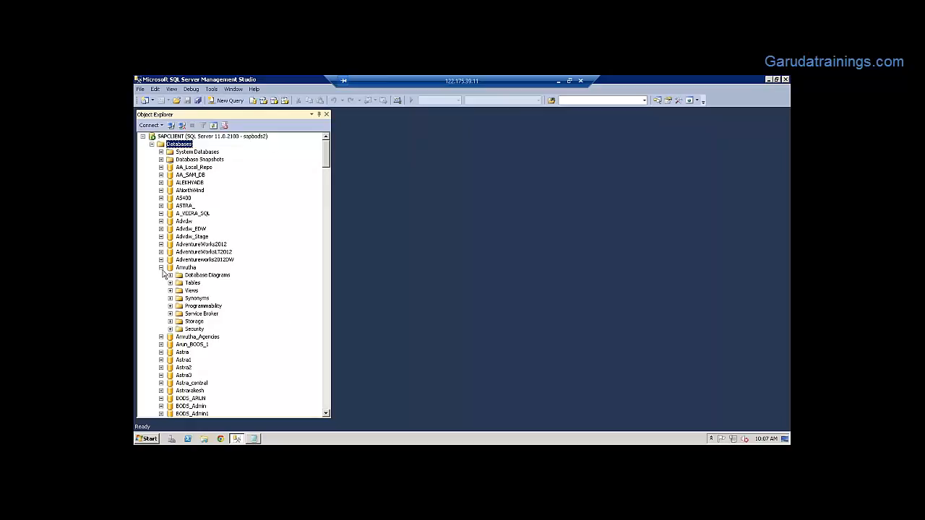
Collapse Amrutha and select AdventureWorksLT2012 in the database list
click(161, 269)
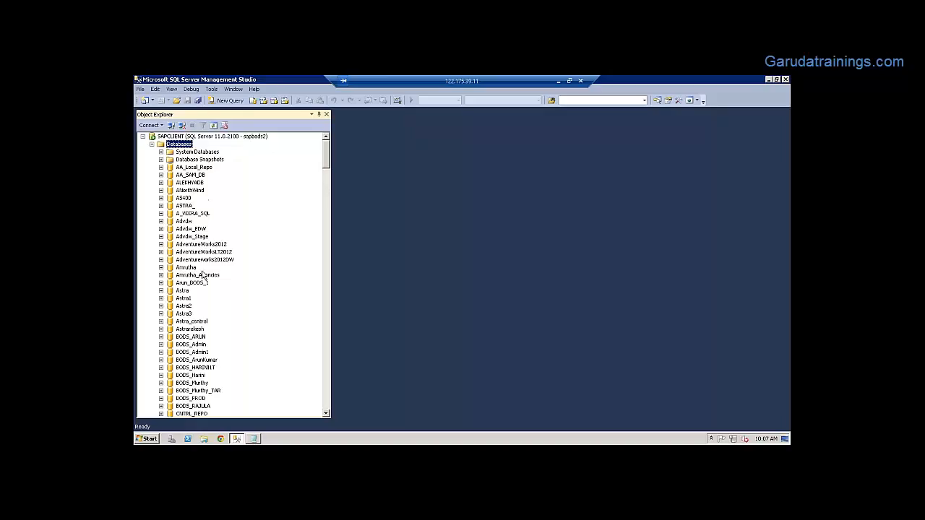
click(194, 253)
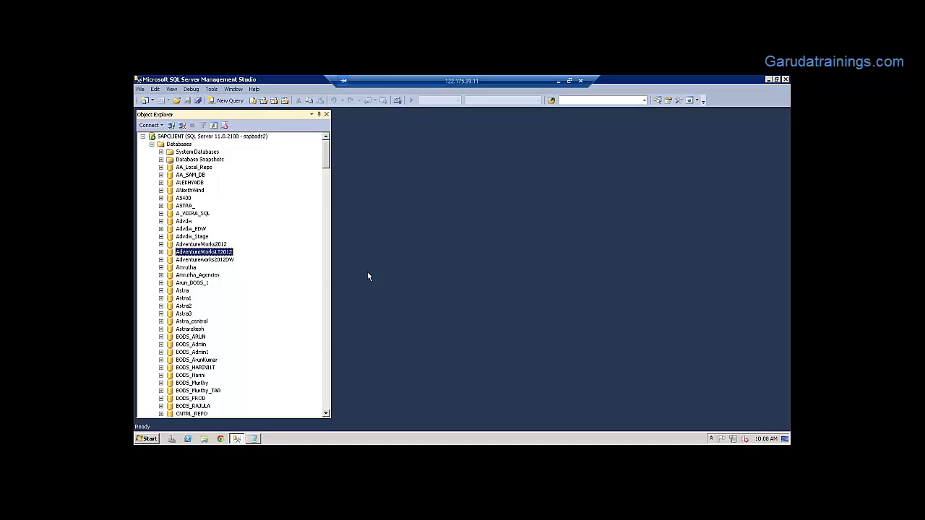
Collapse the Databases folder and bring the Notepad notes back in front of Management Studio
click(152, 145)
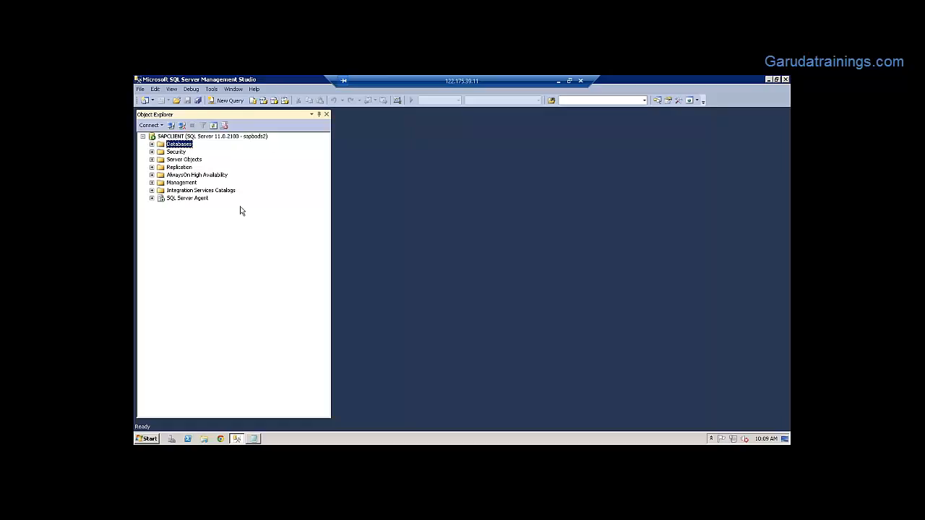
click(254, 438)
click(254, 439)
click(768, 80)
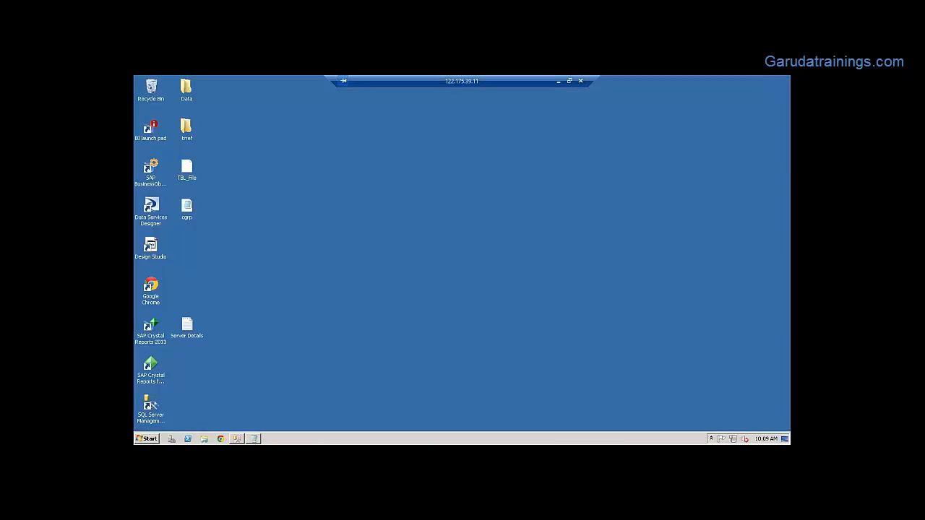
click(237, 438)
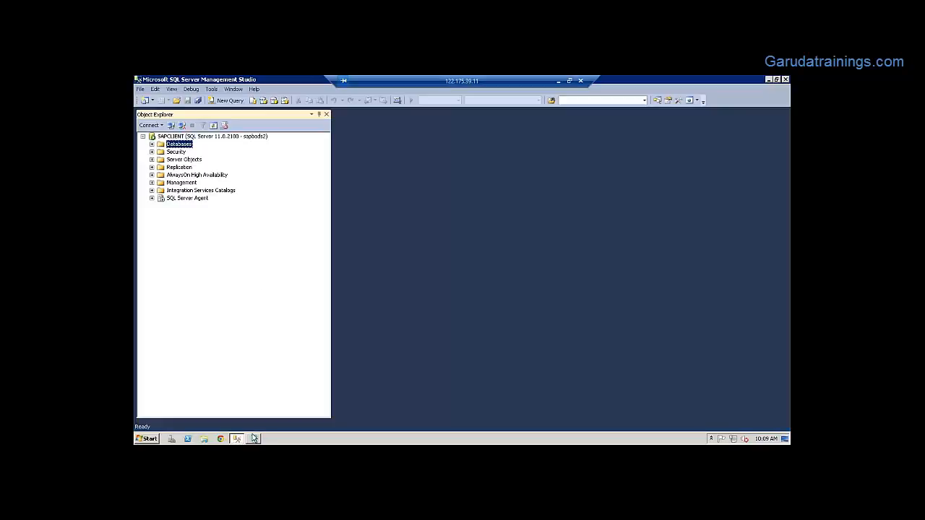
click(254, 439)
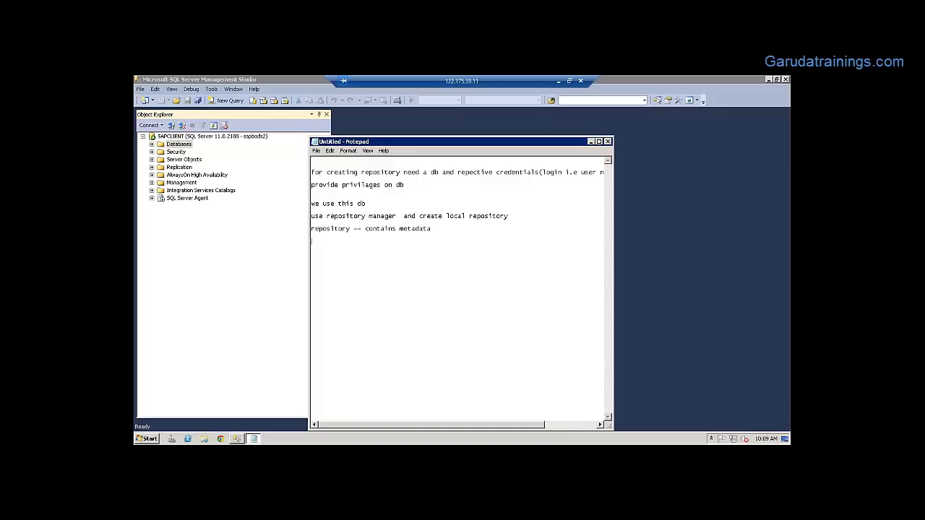
Add 'designer for developing ---jobs', highlight 'repository' and 'designer', then minimize Notepad
text(designer  for developing ---jobs)
click(339, 240)
drag(352, 229, 307, 227)
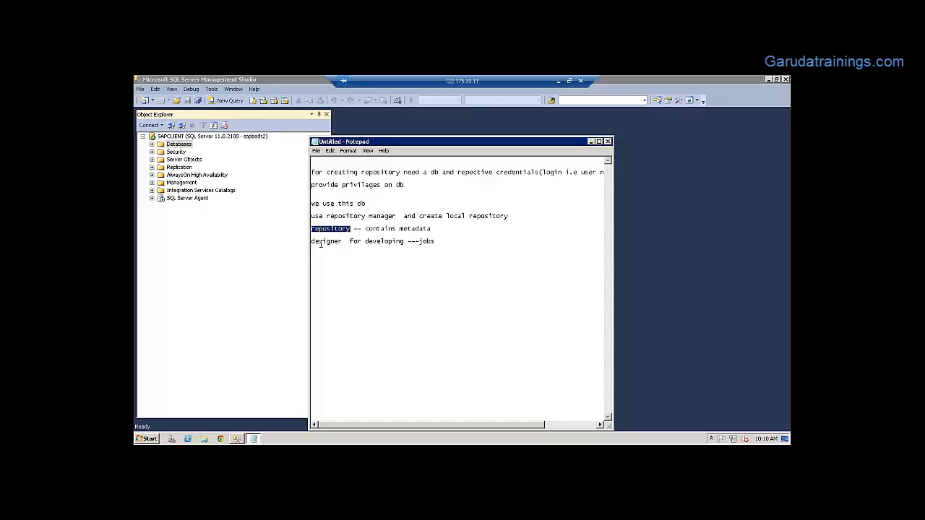
drag(344, 241, 312, 244)
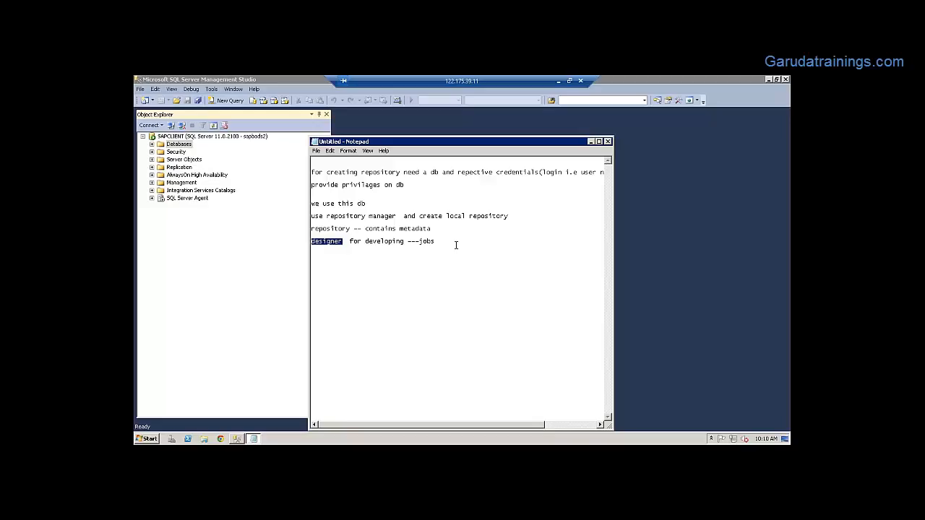
click(591, 141)
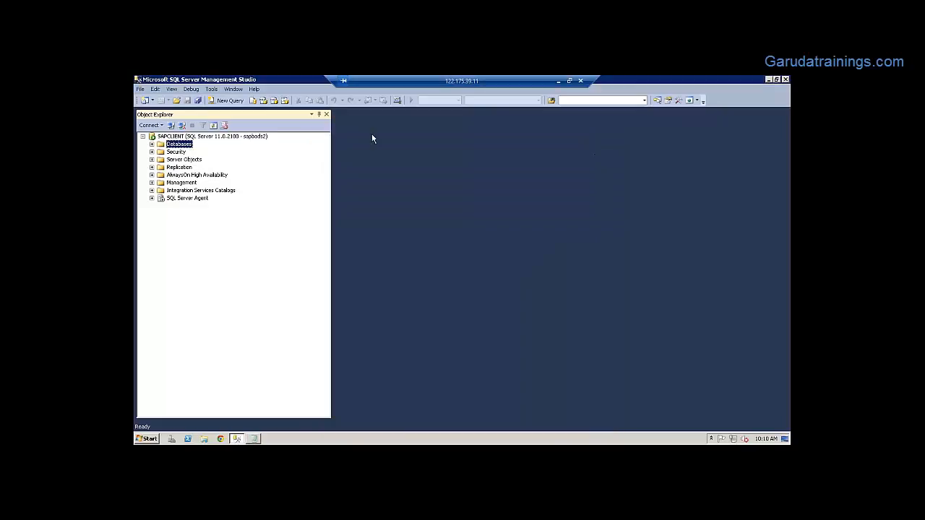
Start a New Database from the Databases node and name it VIPUL_DB
right_click(175, 145)
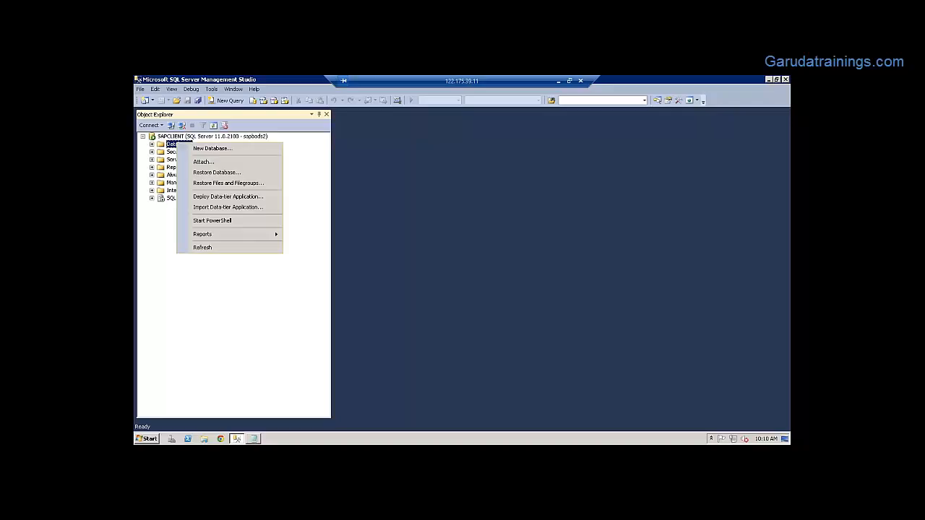
click(212, 149)
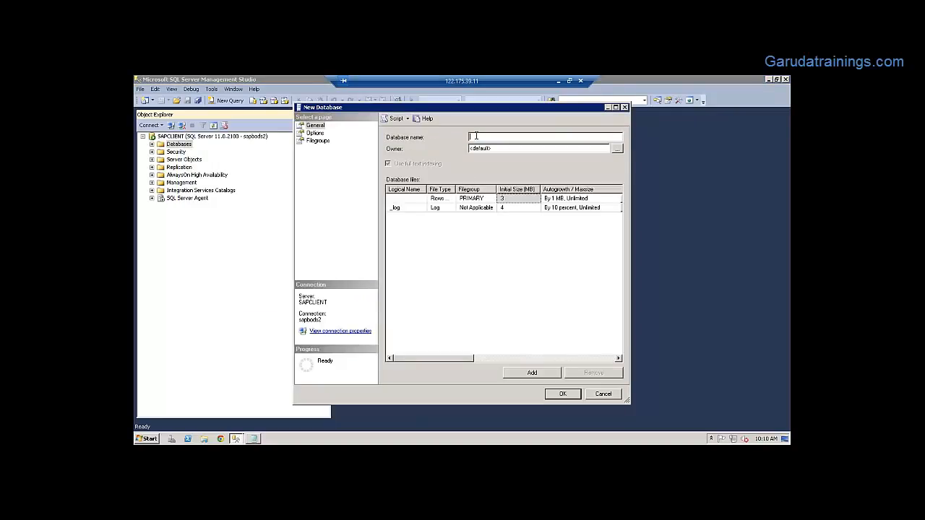
text(VIPUL)
text(_DB)
Return to the VIPUL_DB New Database dialog, widen the File Type column, and confirm with OK
right_click(181, 145)
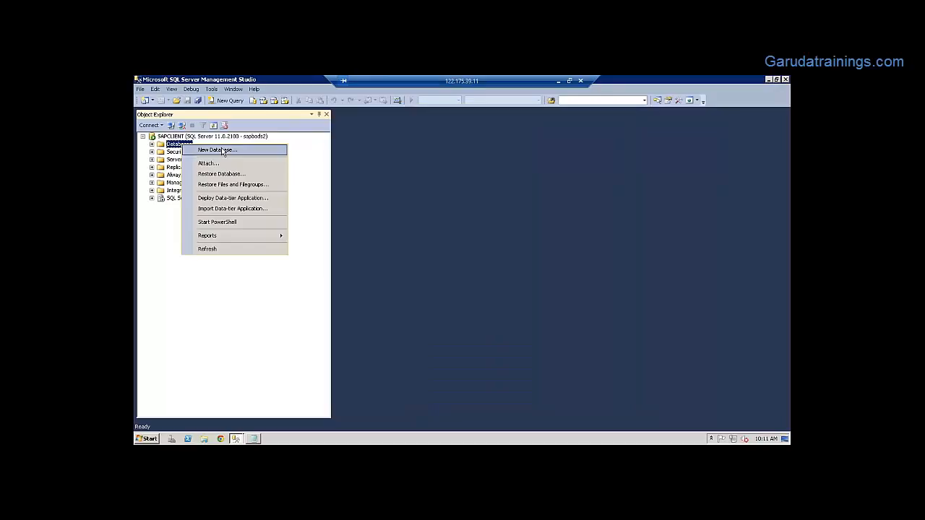
click(291, 308)
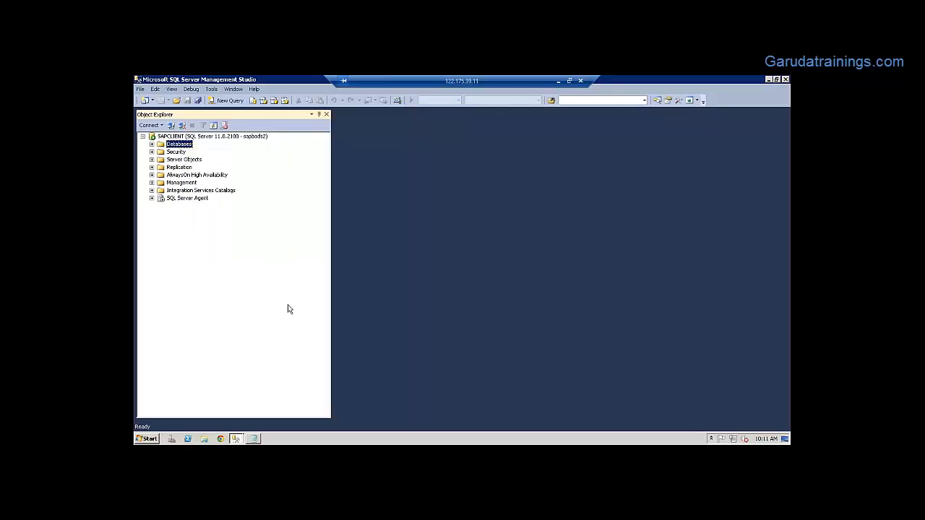
click(241, 439)
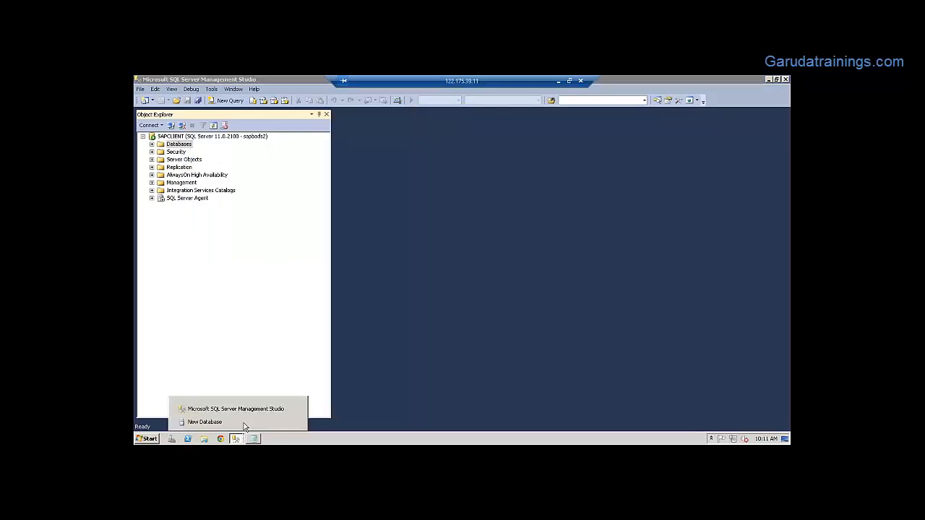
click(247, 422)
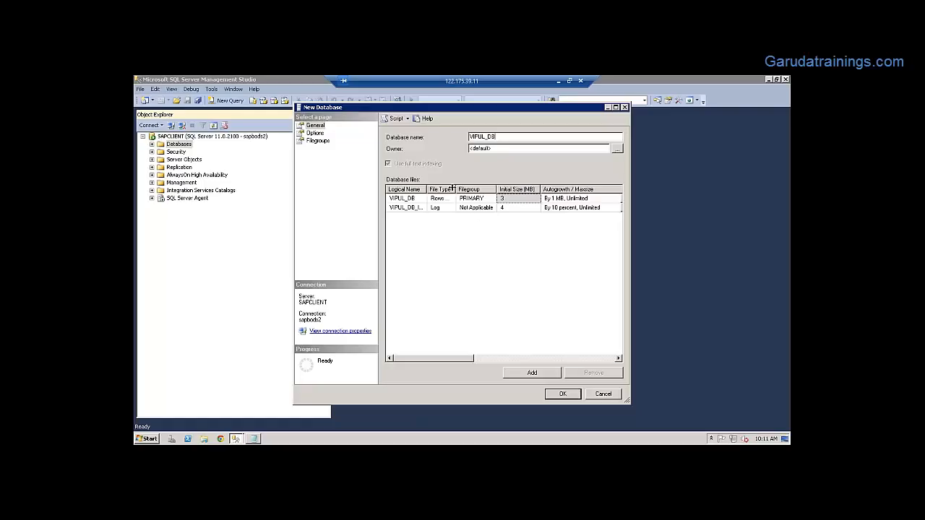
drag(456, 192, 487, 190)
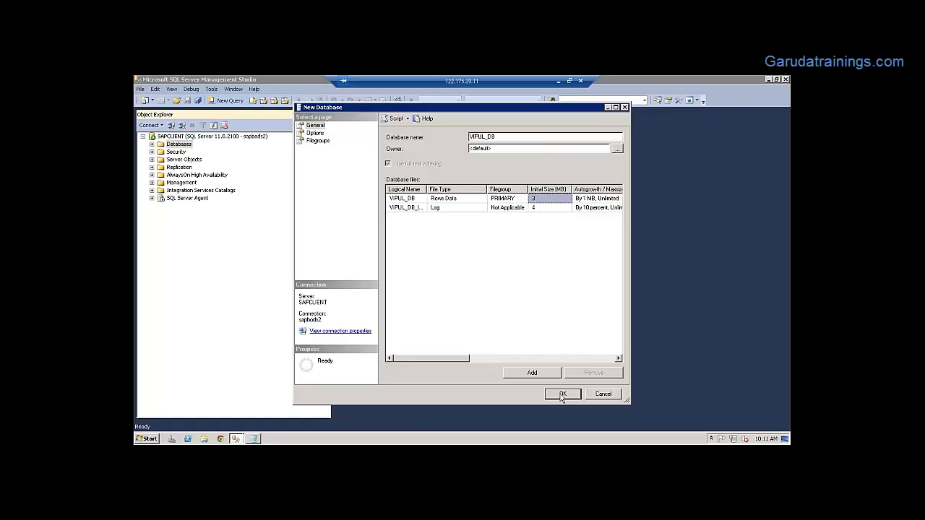
click(562, 395)
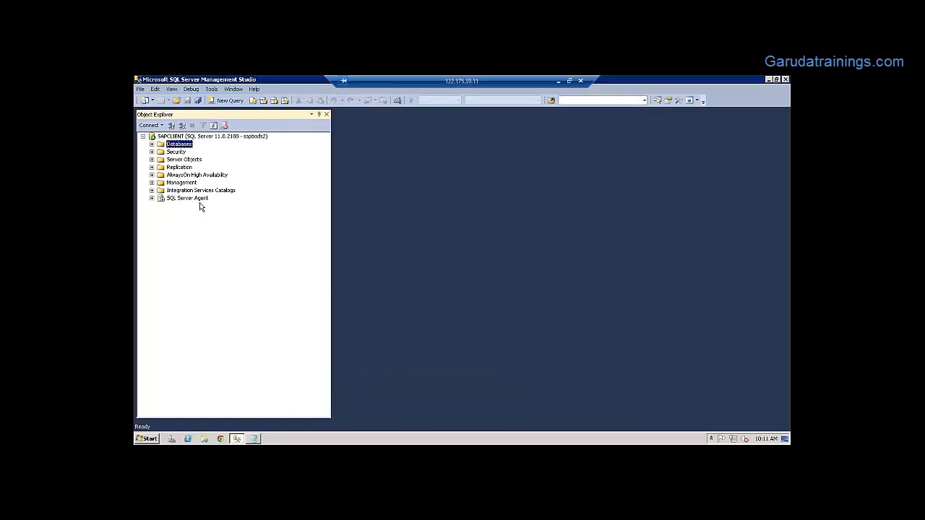
Expand Databases, scroll down to VIPUL_DB, and open its Tables folder
click(152, 145)
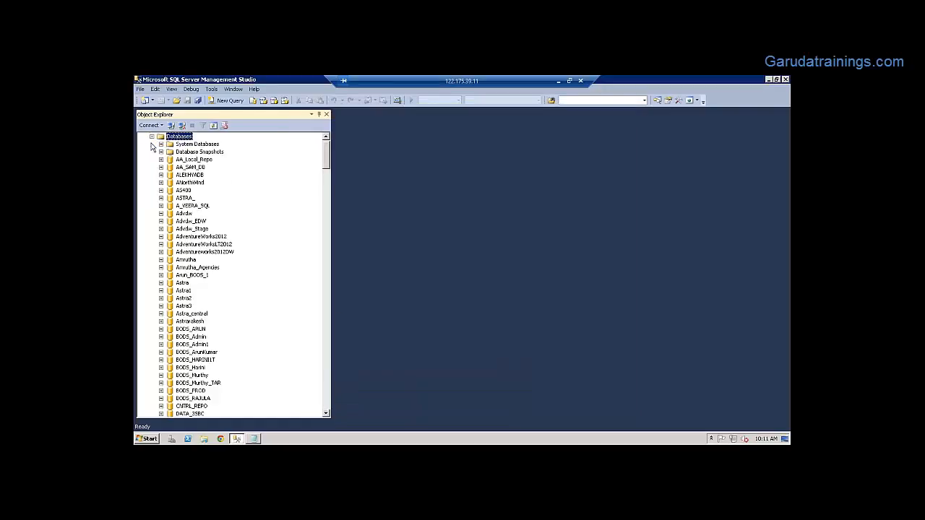
drag(326, 157, 329, 273)
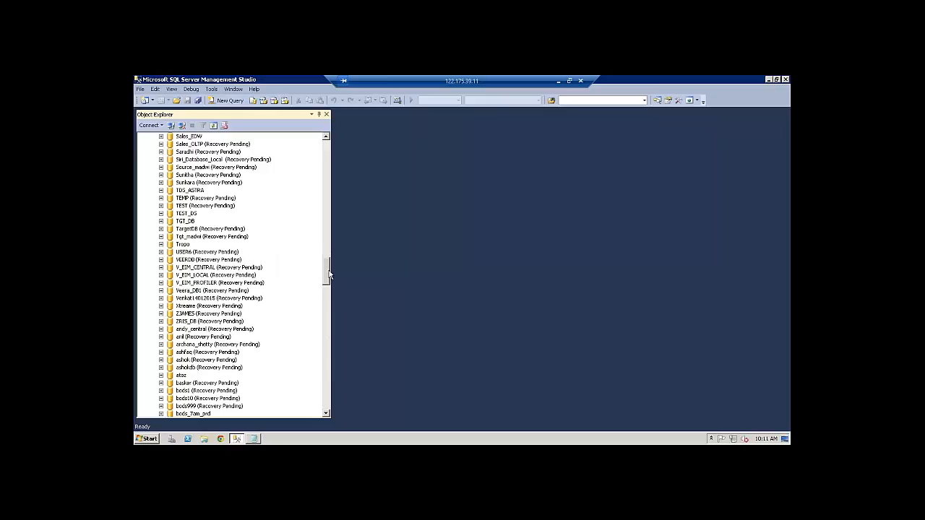
drag(329, 274, 328, 399)
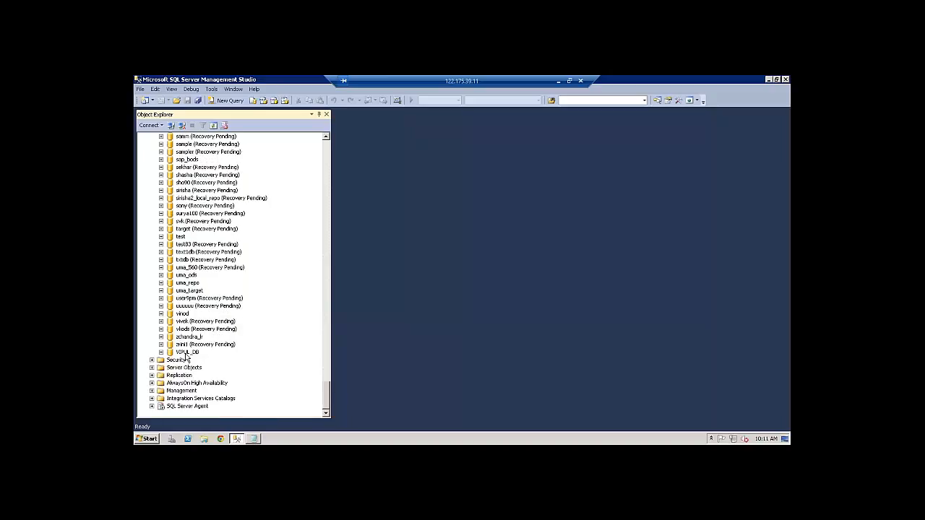
click(161, 353)
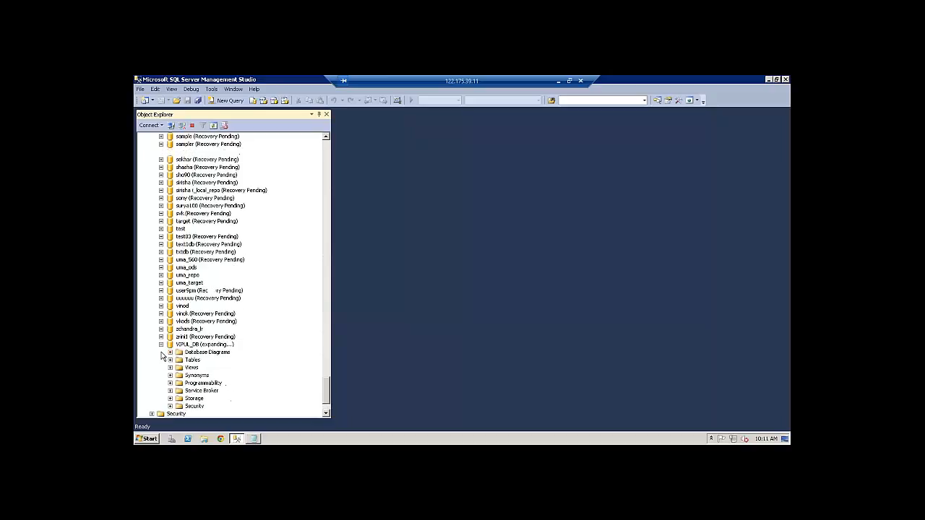
click(170, 359)
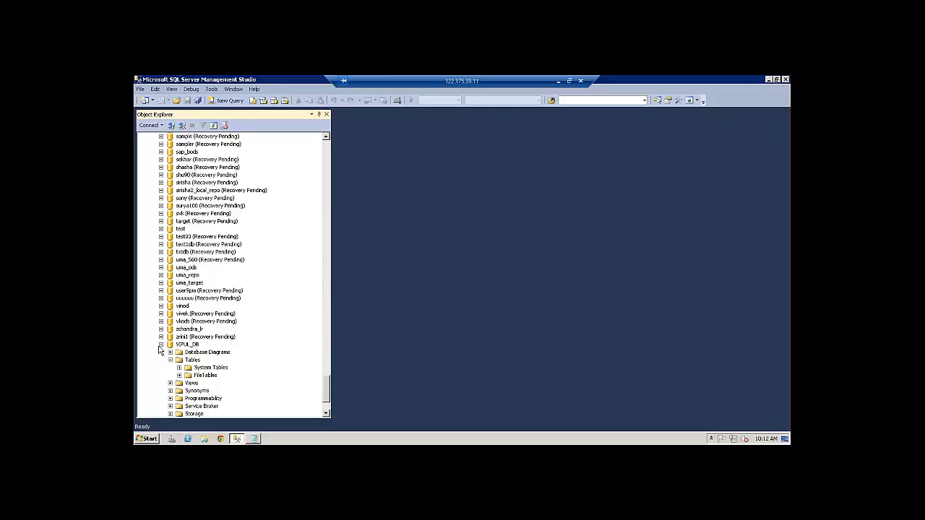
Inspect VIPUL_DB's System Tables, then collapse its Tables folder and the database
click(160, 345)
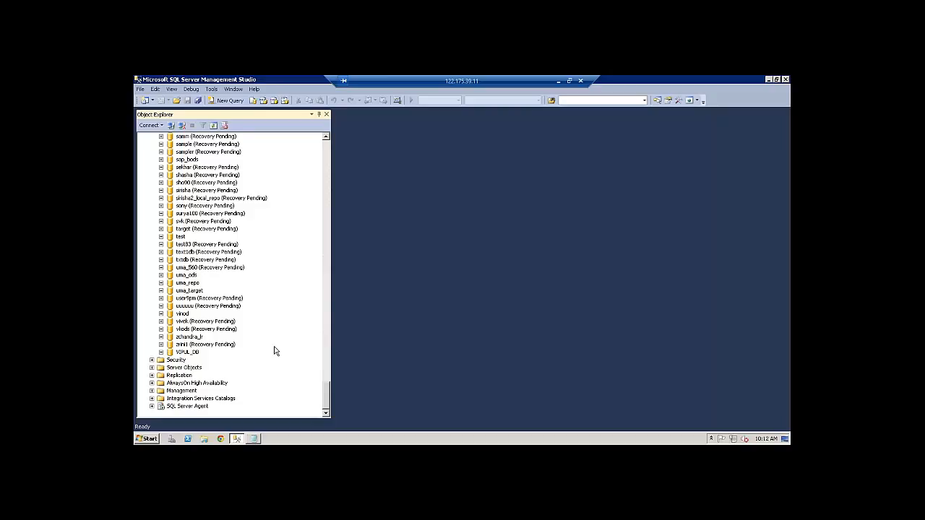
click(161, 352)
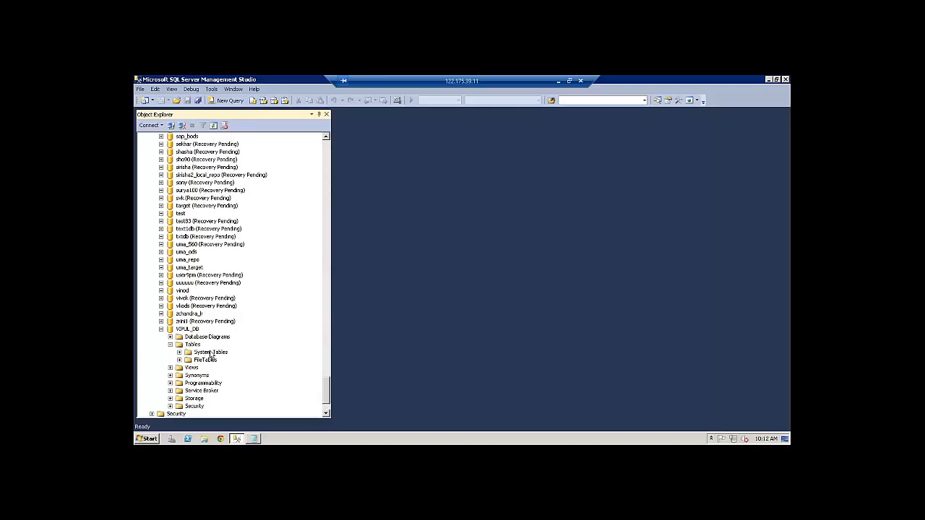
click(210, 353)
click(170, 344)
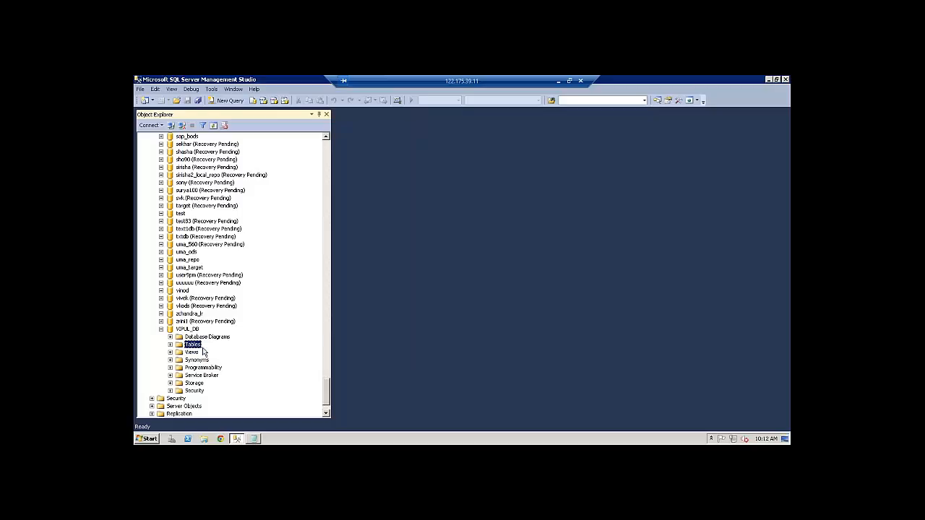
click(171, 345)
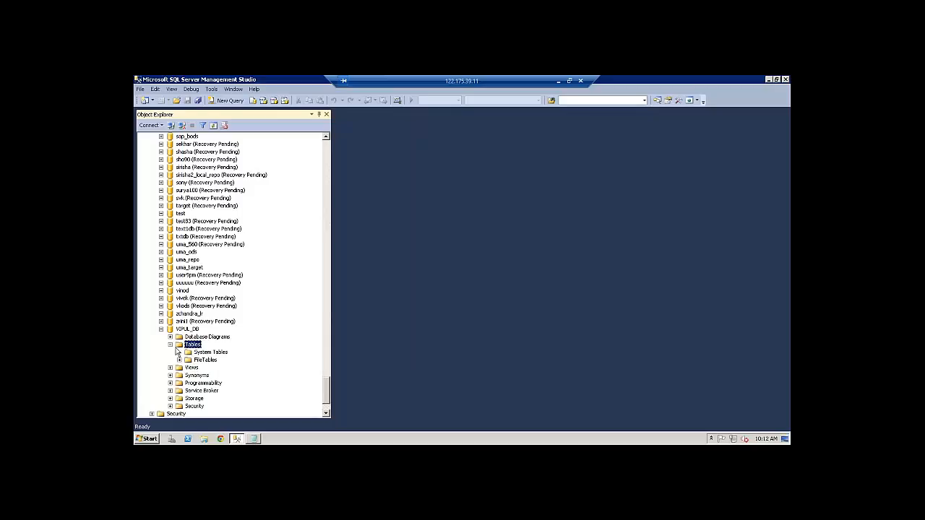
click(170, 345)
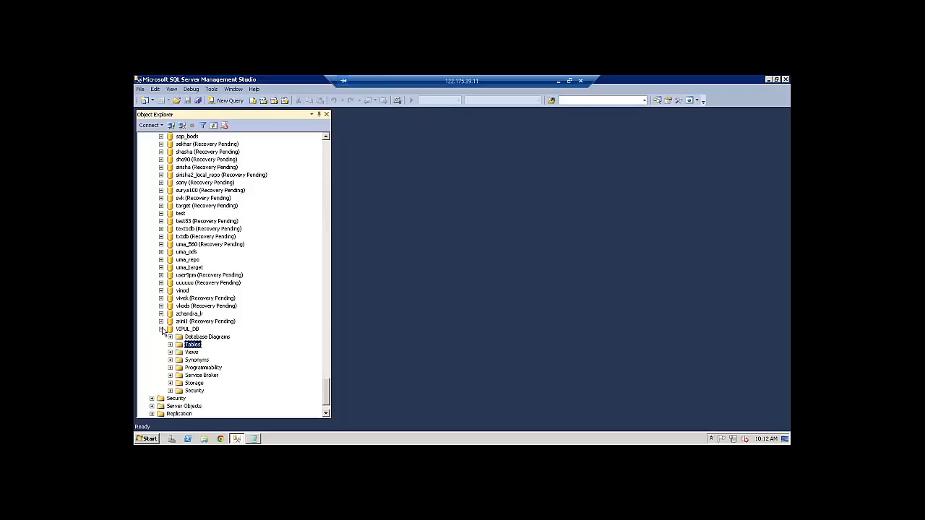
click(162, 330)
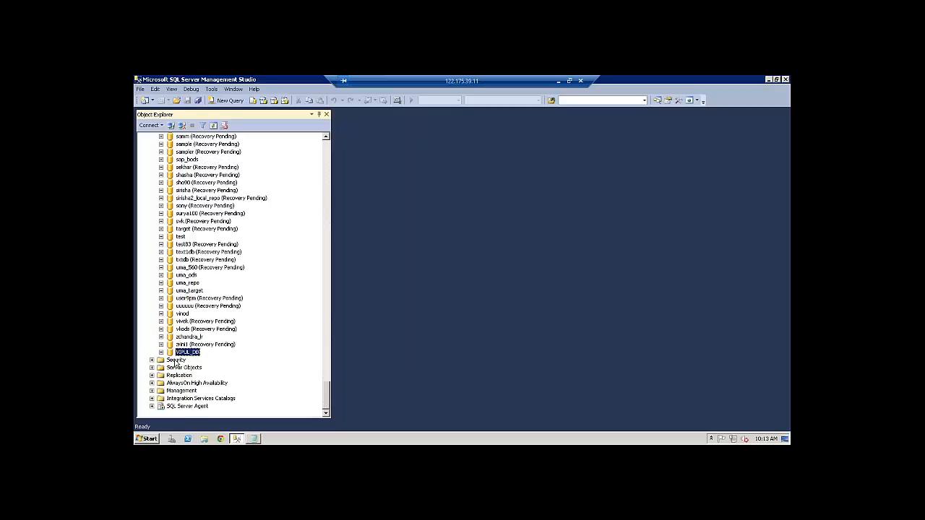
Start a new SQL Server login named VIPUL_DB
right_click(175, 361)
mouse_move(211, 369)
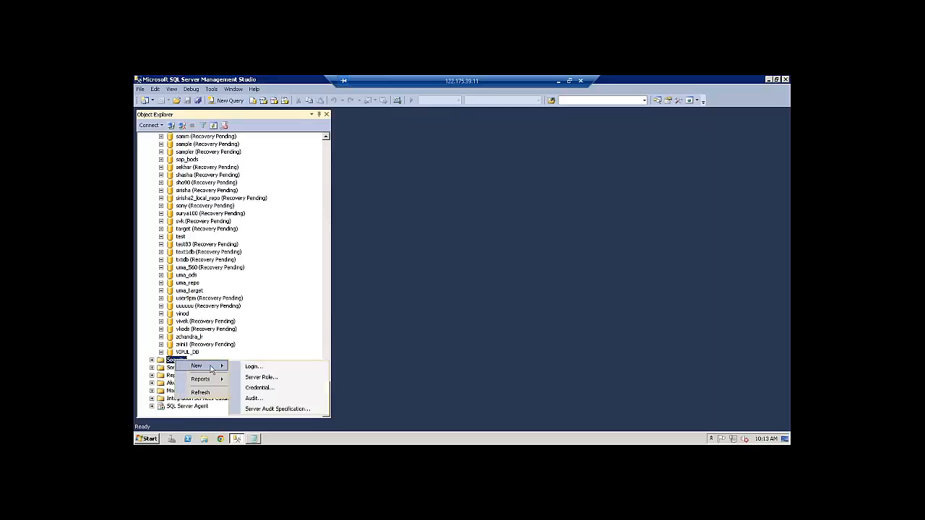
click(266, 368)
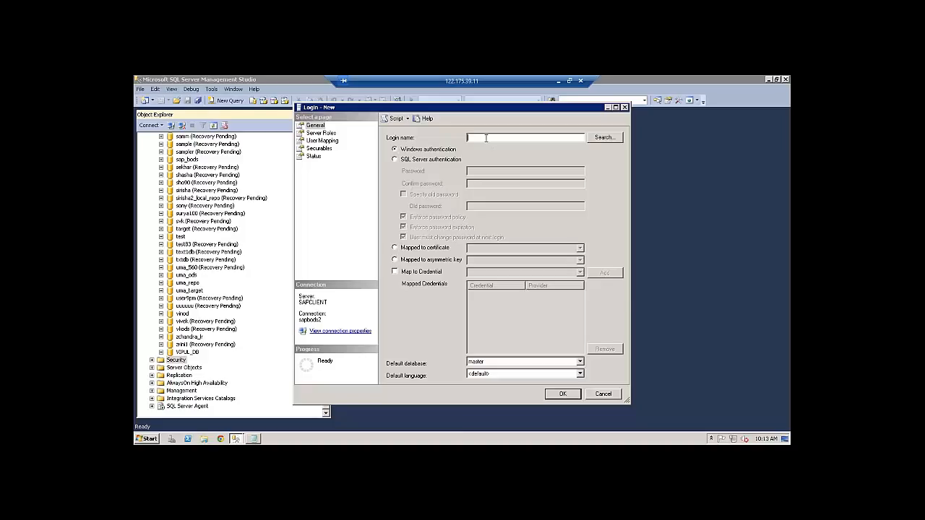
text(V)
text(IPUL_DB)
Use SQL Server authentication, paste and confirm the password, and turn off password policy enforcement
click(395, 160)
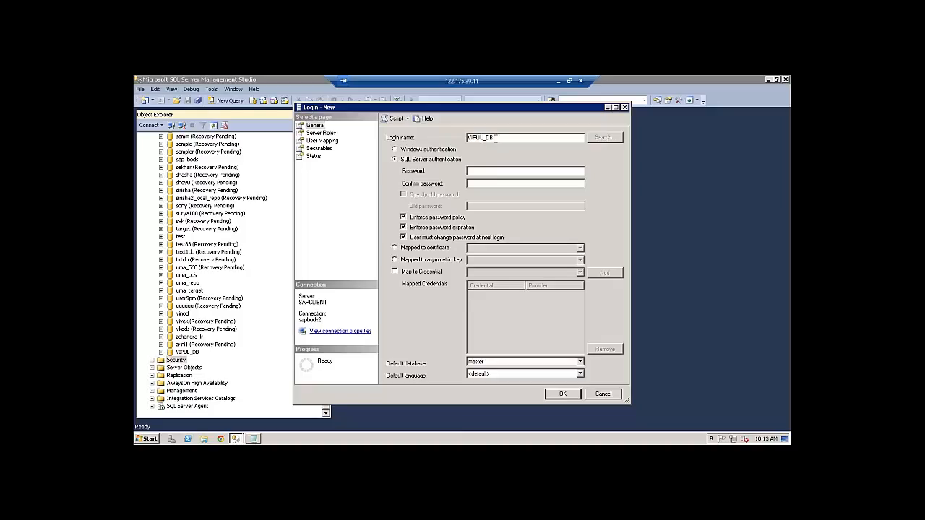
drag(499, 138, 438, 136)
click(500, 170)
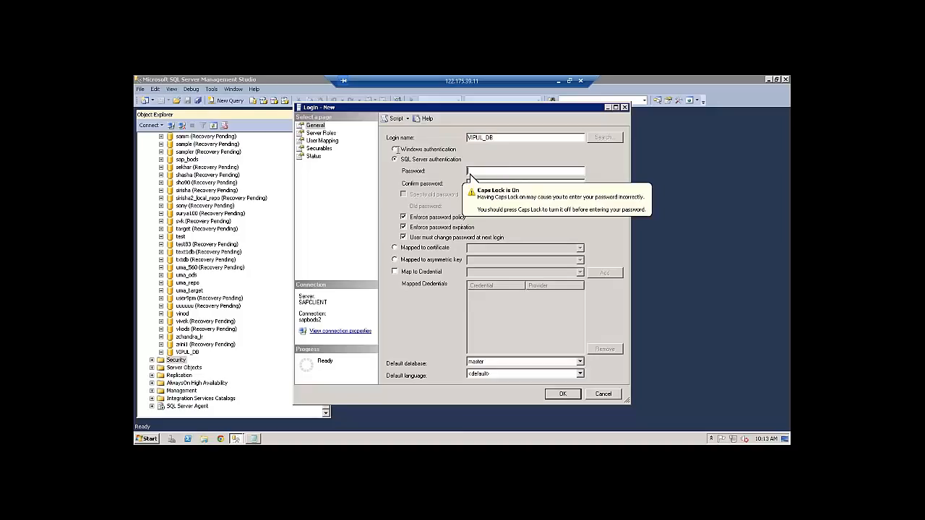
click(395, 149)
click(399, 160)
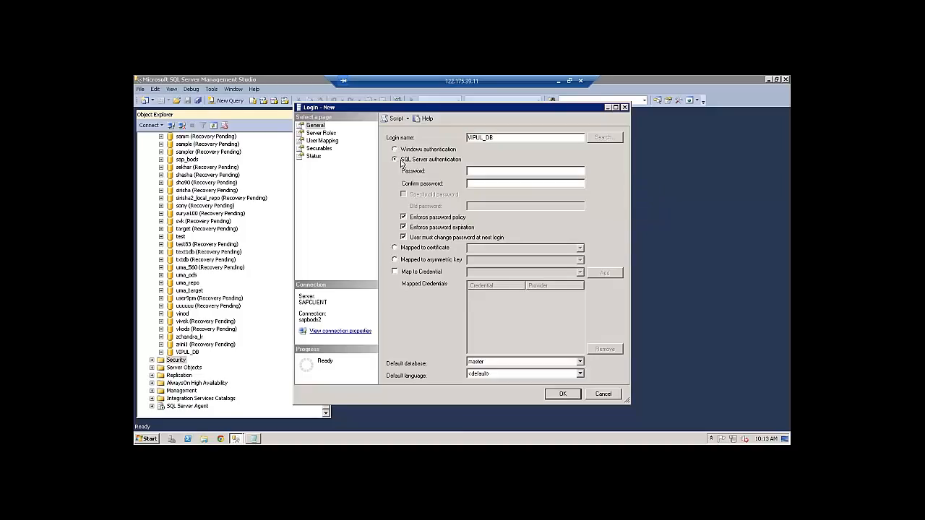
click(471, 171)
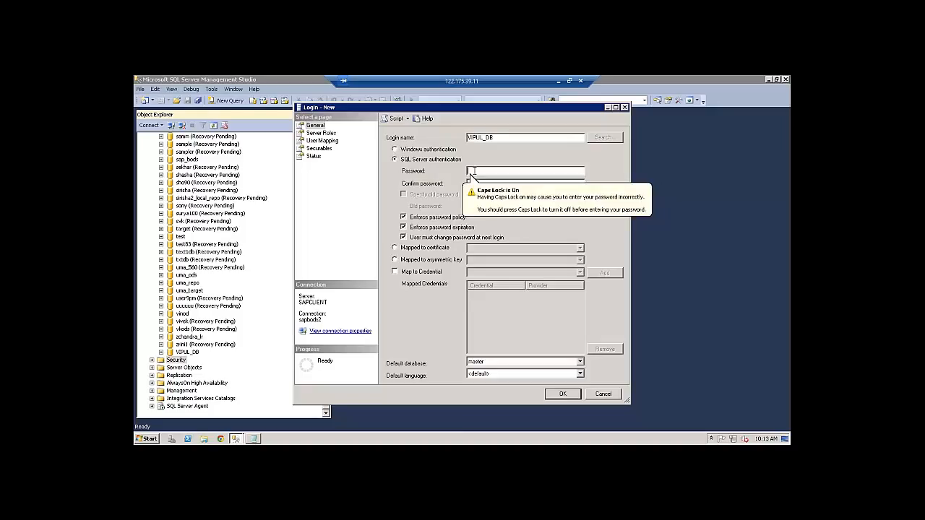
key(ctrl+v)
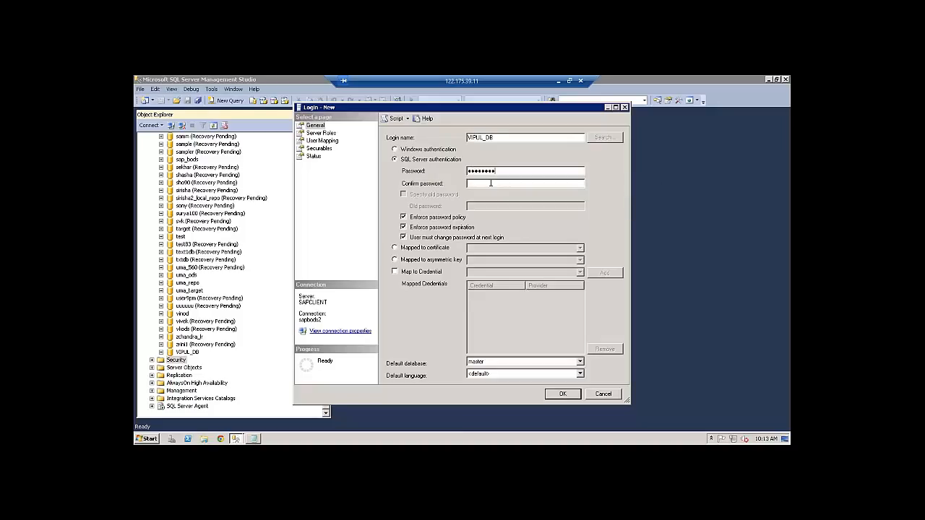
click(490, 182)
key(ctrl+v)
double_click(465, 137)
click(403, 217)
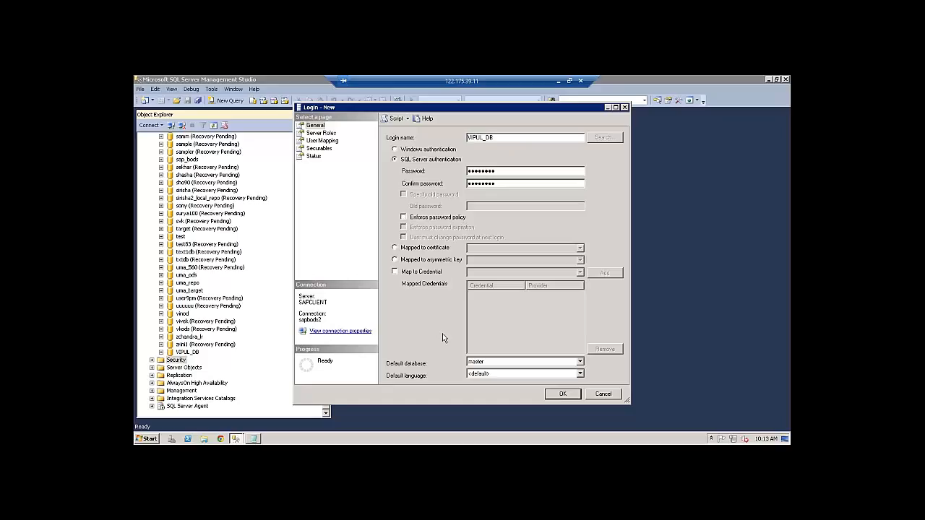
click(320, 135)
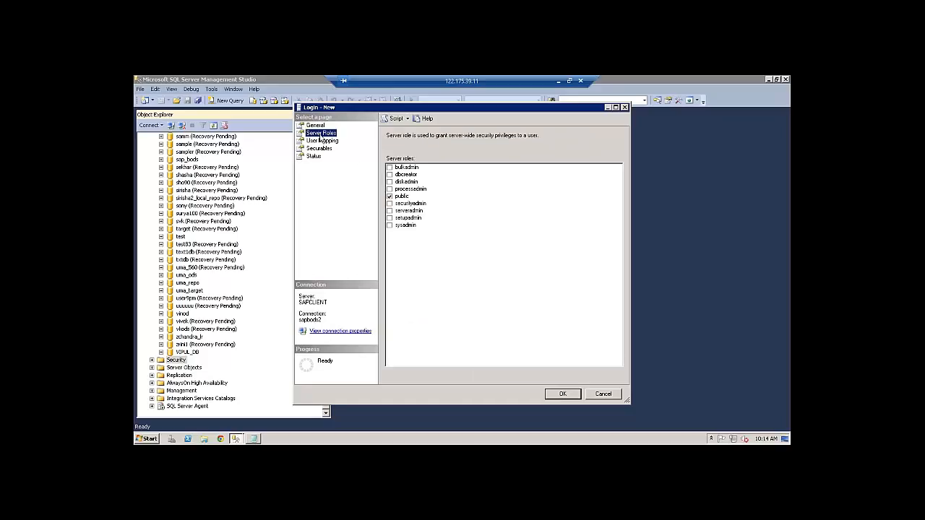
Grant the login sysadmin, setupadmin, serveradmin, securityadmin, processadmin, diskadmin, dbcreator and bulkadmin
click(390, 227)
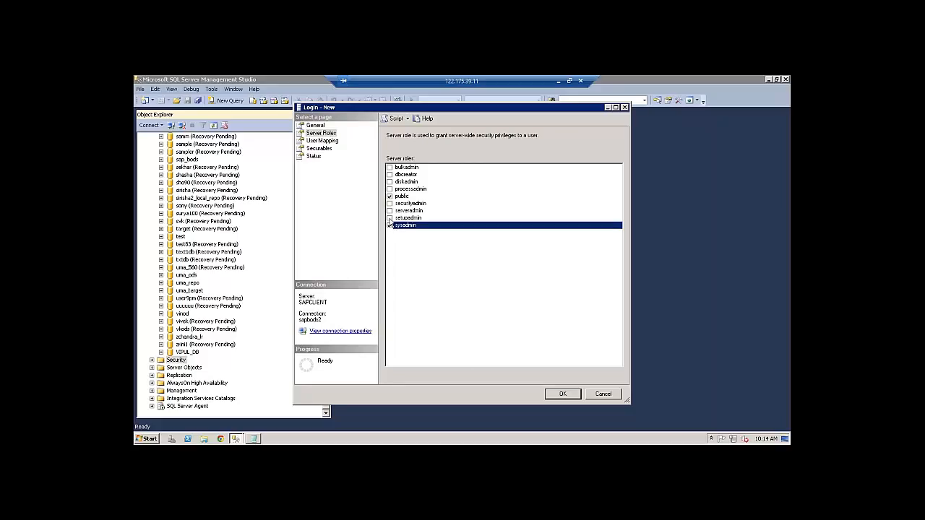
click(390, 225)
click(390, 218)
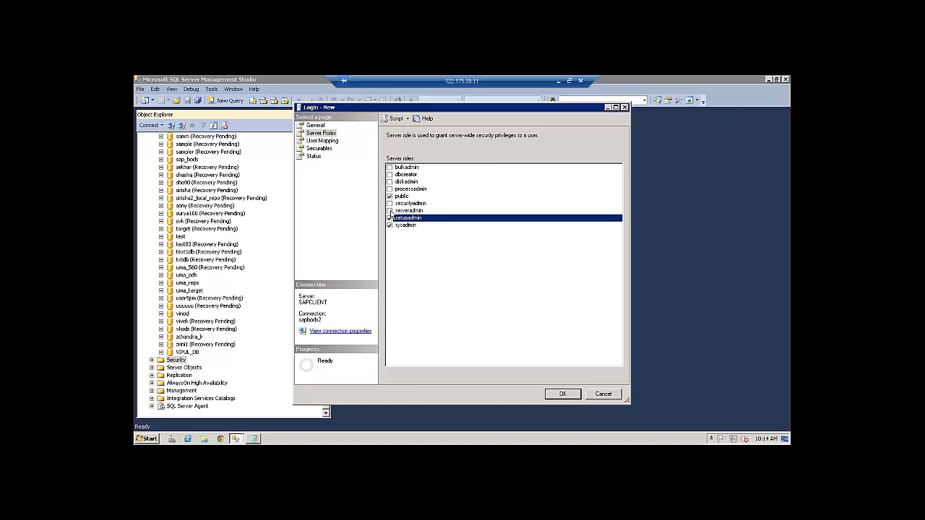
click(390, 210)
click(389, 203)
click(389, 205)
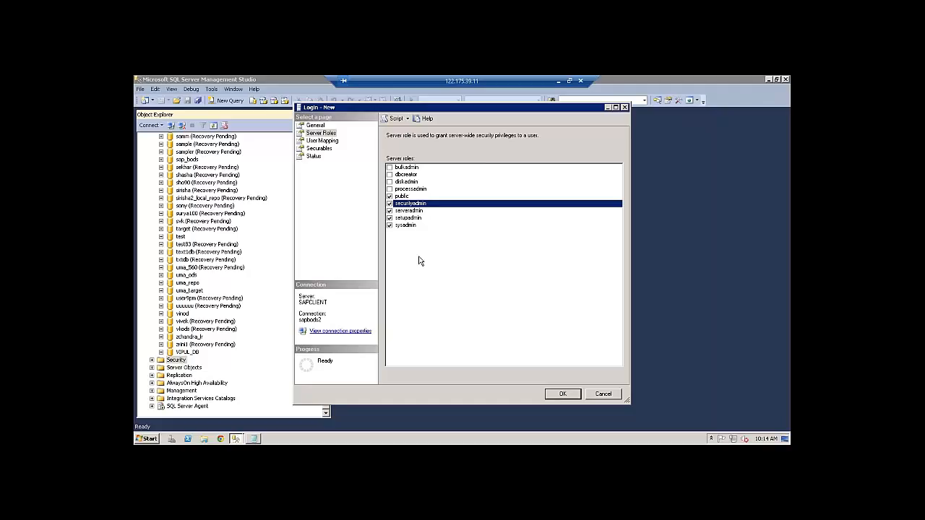
click(389, 189)
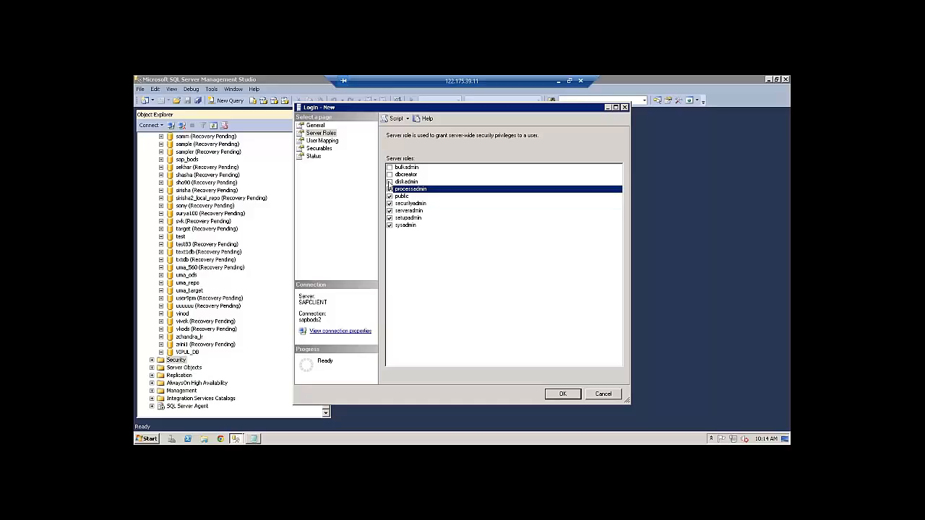
click(390, 181)
click(390, 175)
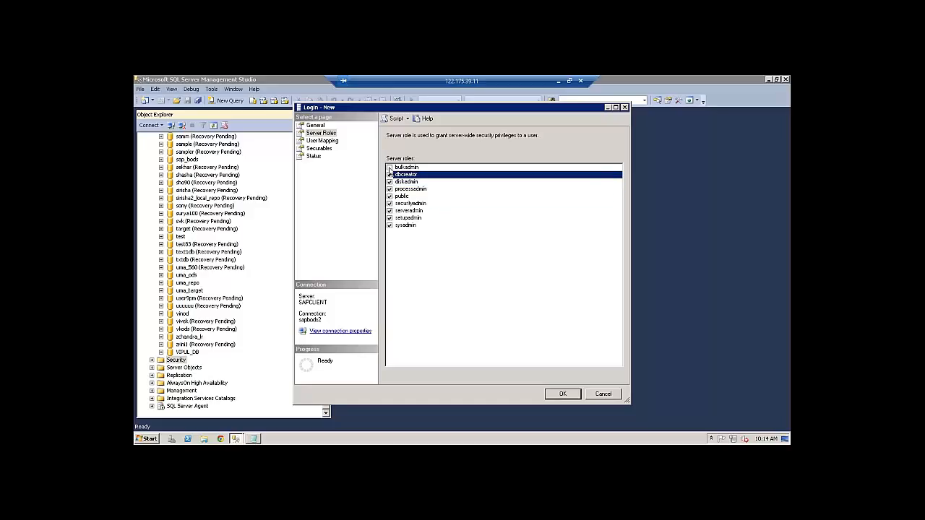
click(390, 168)
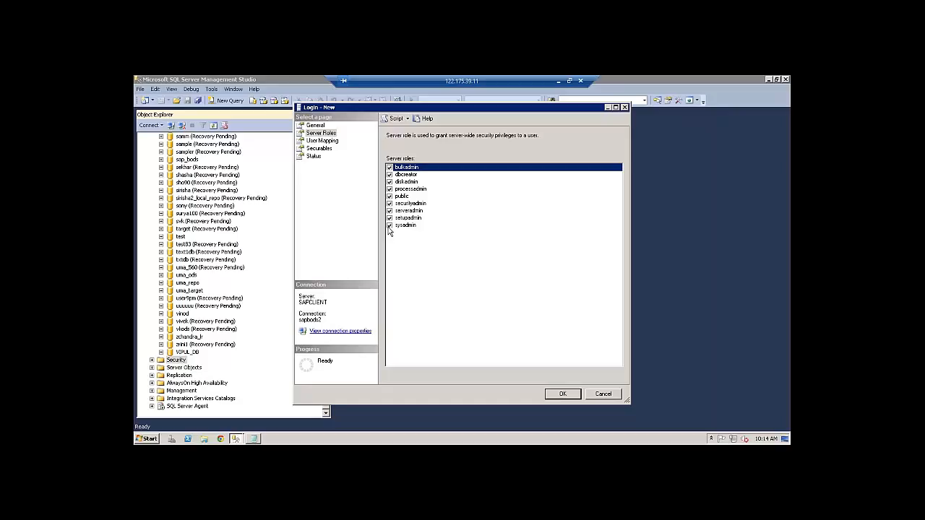
click(390, 226)
click(390, 226)
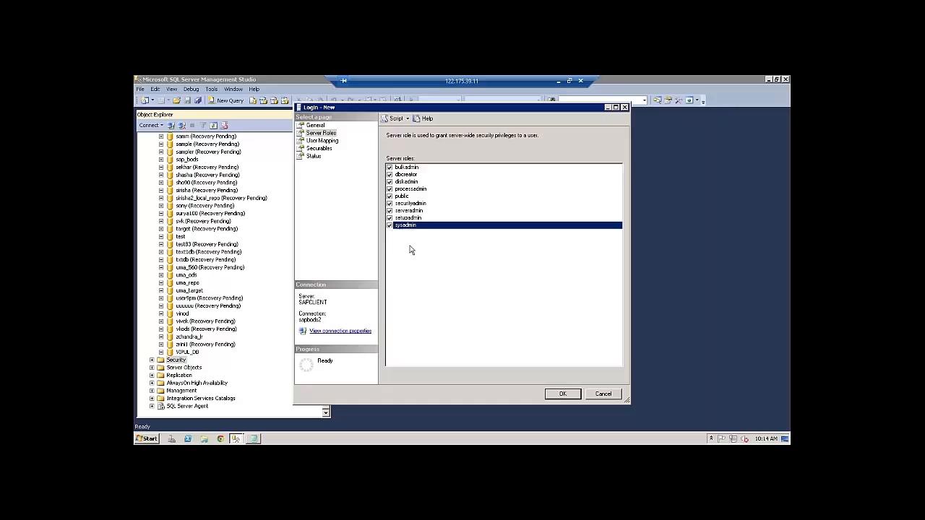
click(324, 141)
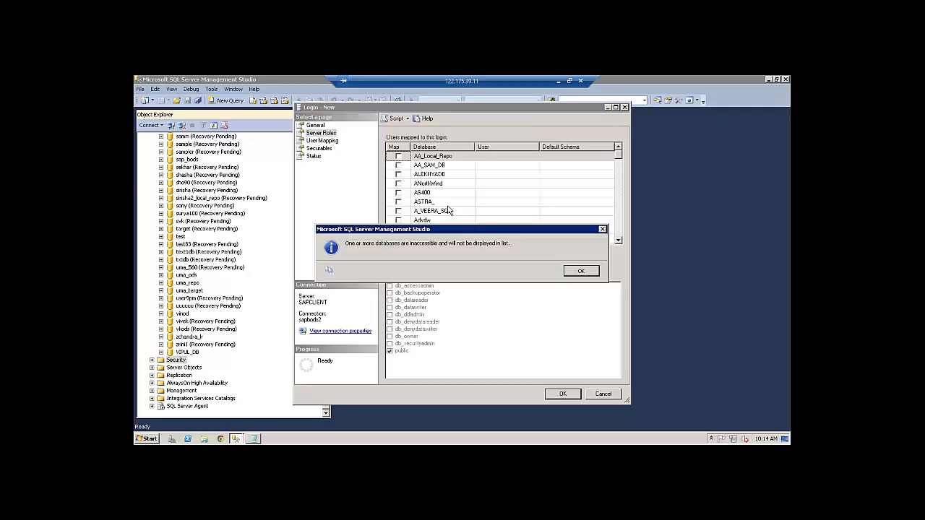
Dismiss the inaccessible-databases warning and return to the login's User Mapping page
click(581, 272)
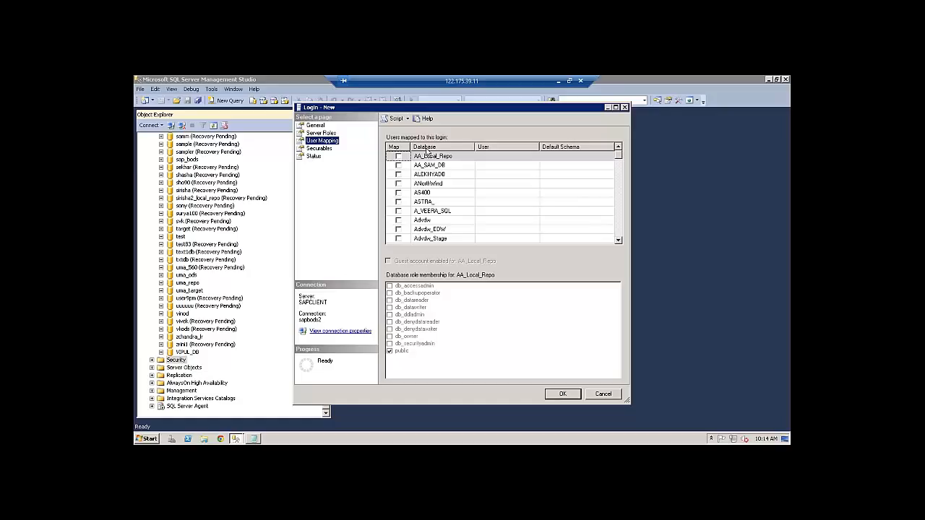
click(316, 125)
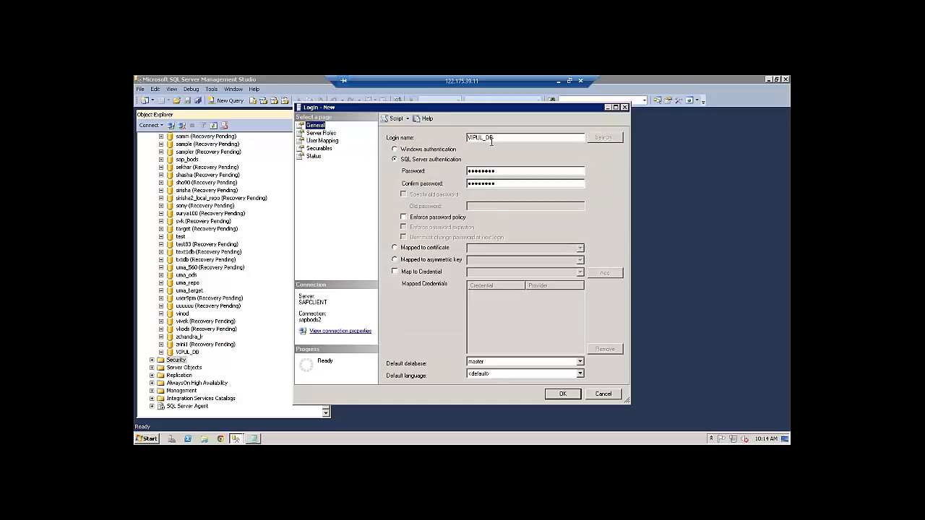
click(322, 141)
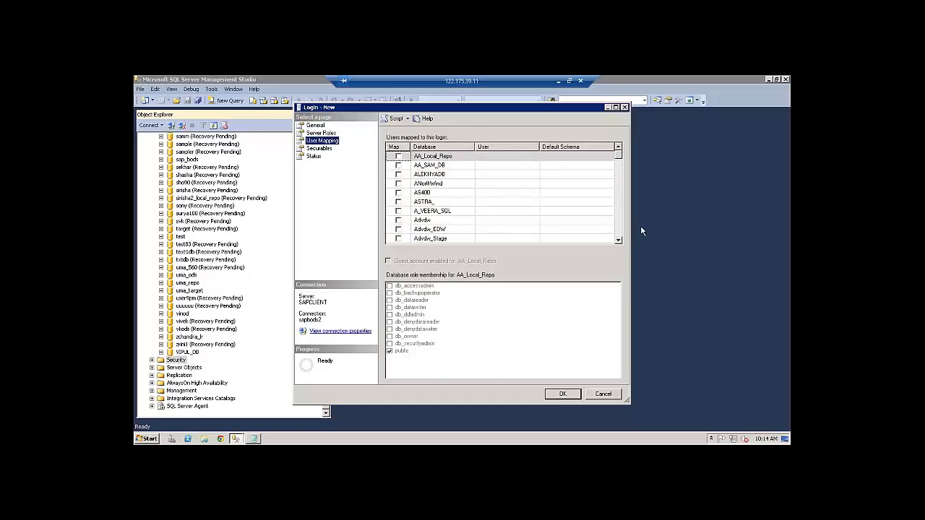
click(619, 242)
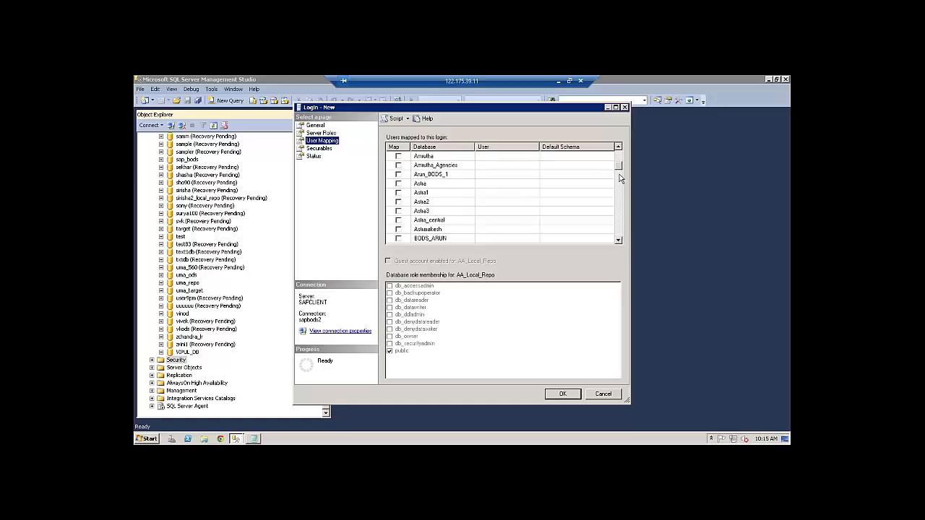
drag(619, 167, 597, 219)
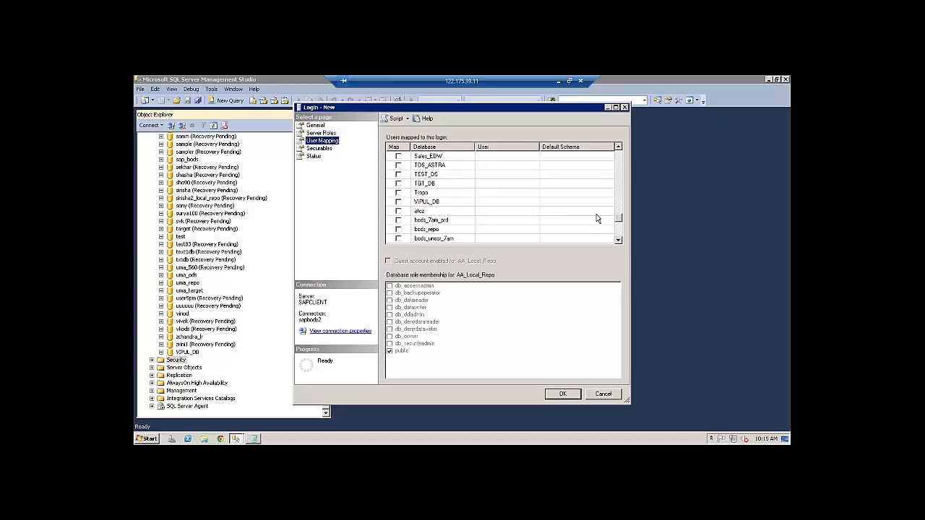
Map the login to VIPUL_DB with db_securityadmin and db_owner roles, and create it
click(399, 202)
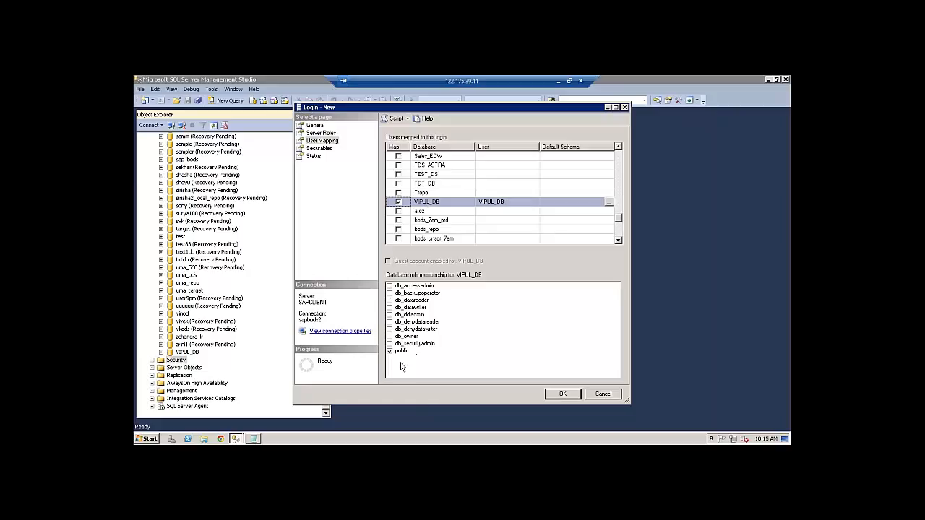
click(390, 344)
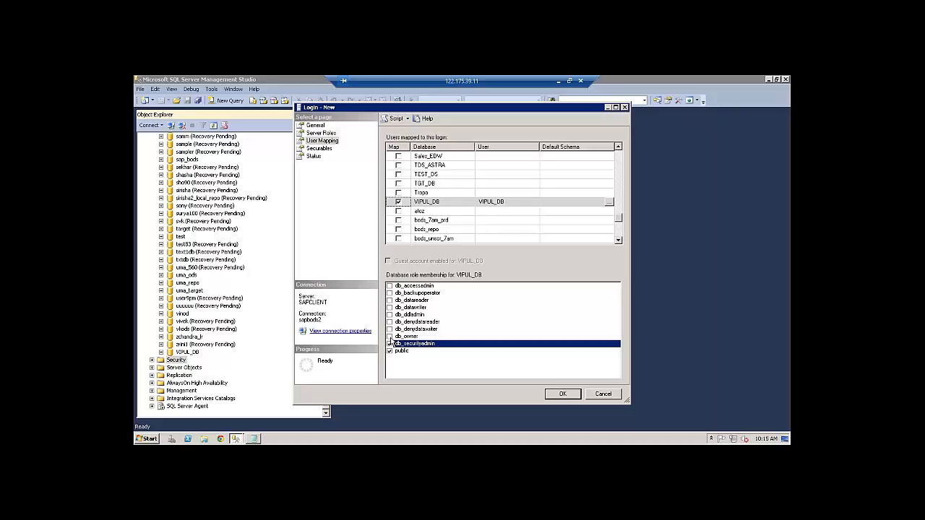
click(390, 336)
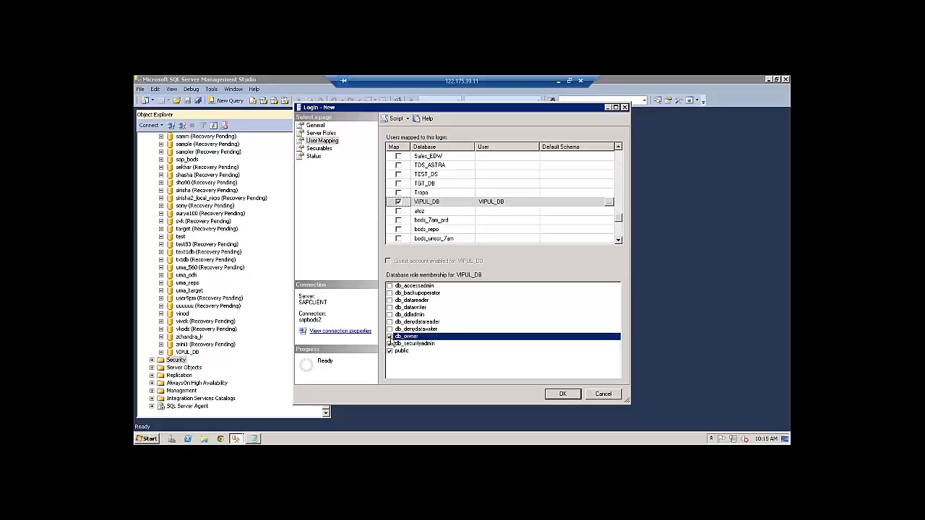
click(565, 395)
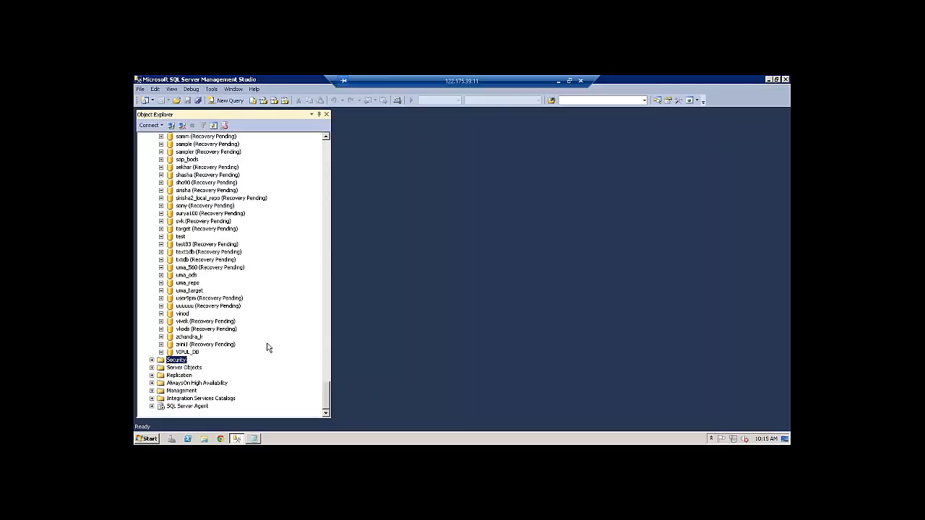
Launch Data Services Repository Manager from All Programs > SAP Data Services 4.2
click(149, 439)
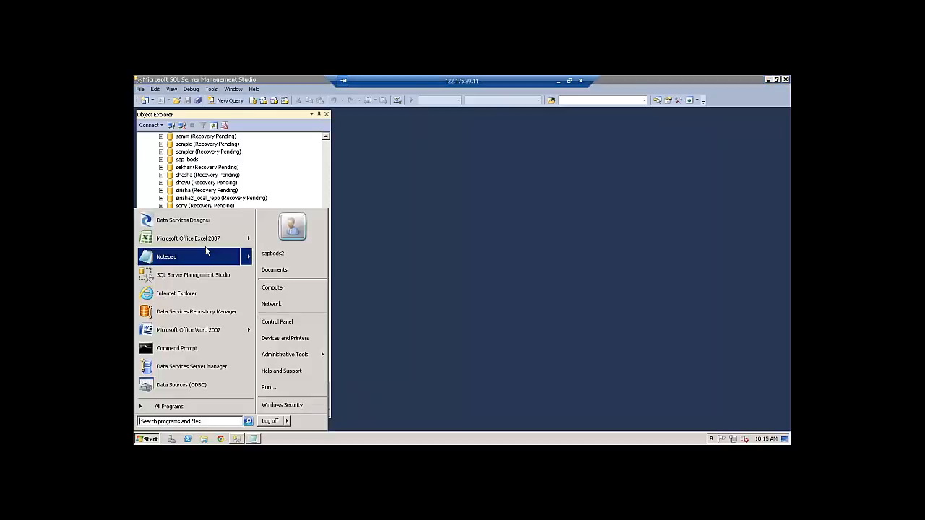
click(192, 406)
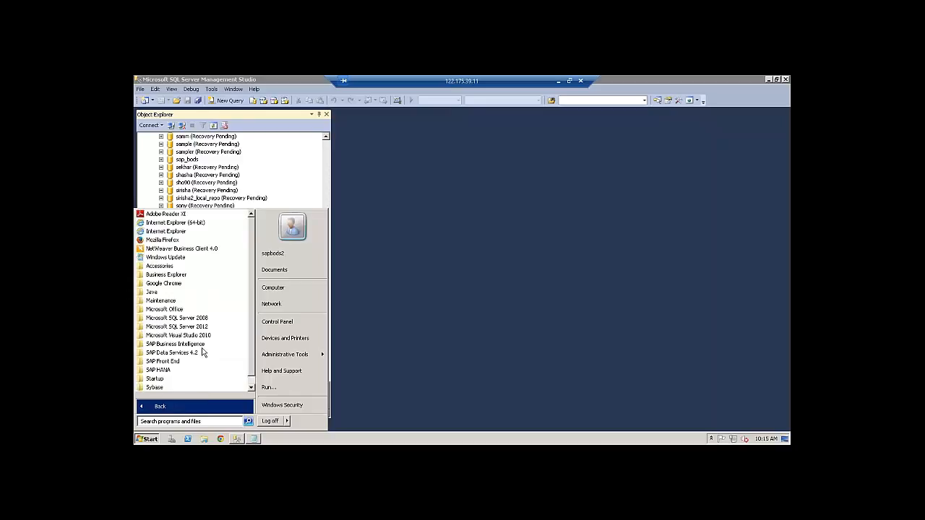
click(191, 354)
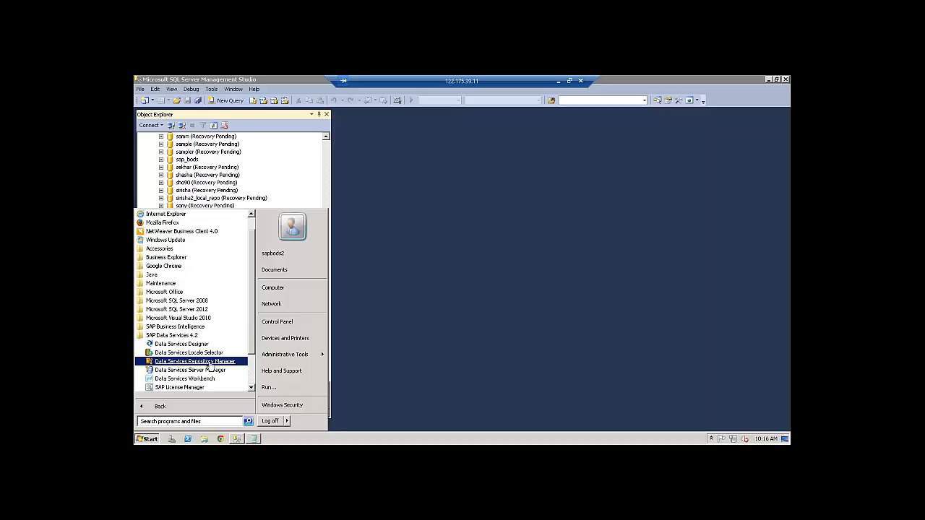
click(203, 363)
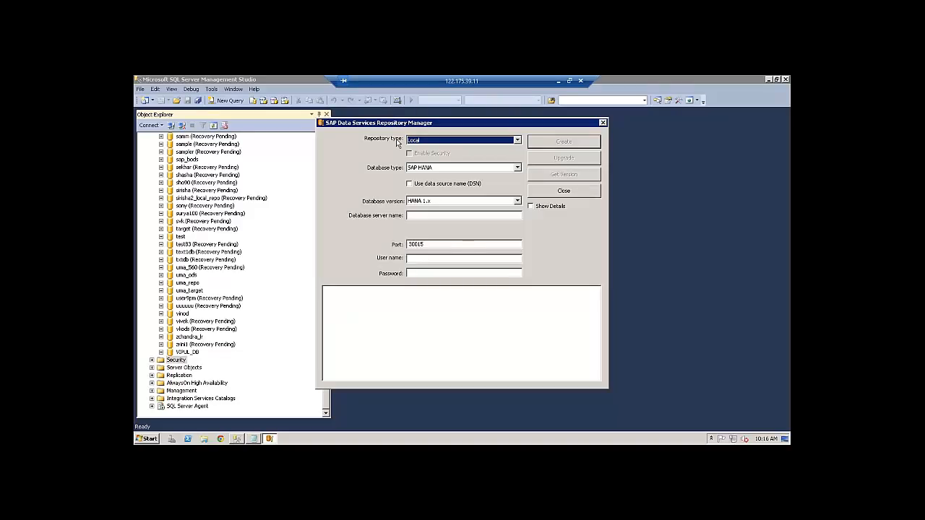
Show the Repository type options: Local, Central and Profiler
click(518, 142)
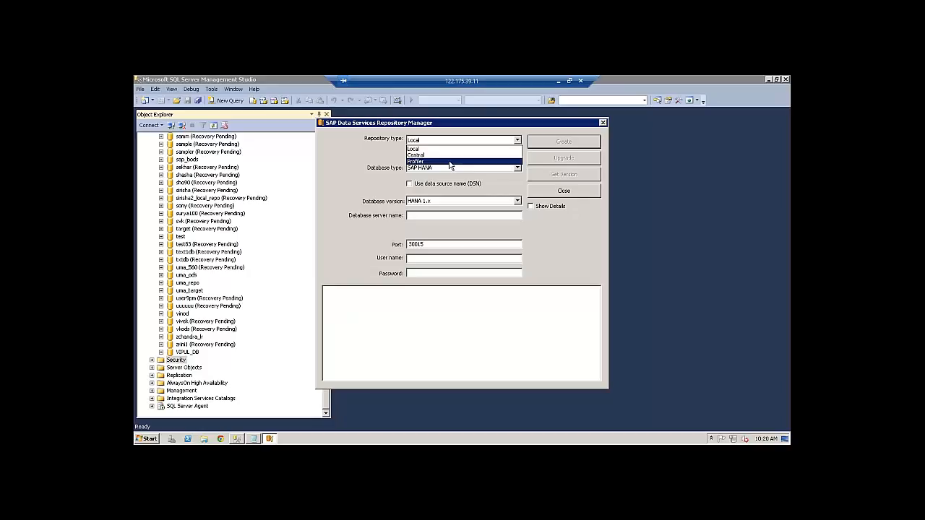
Select Local as the repository type
click(430, 150)
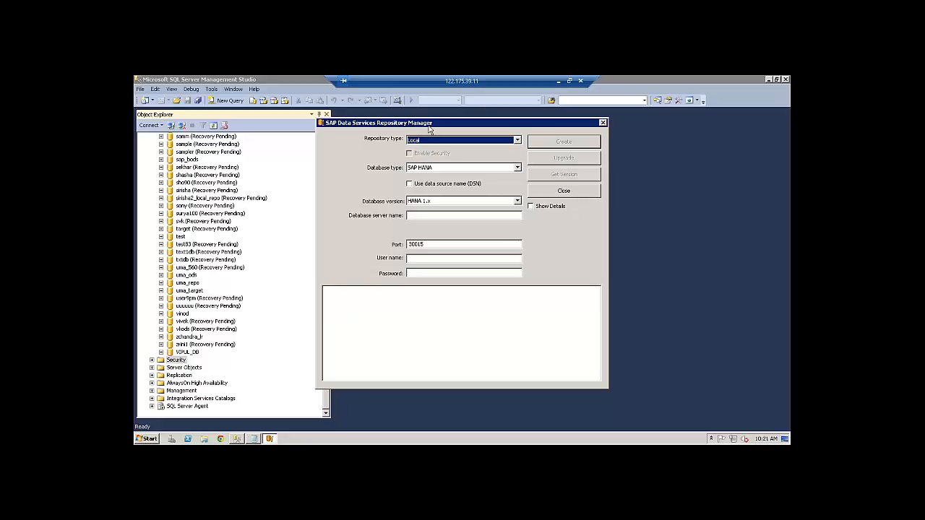
Open the Database type list and scroll it back up so DB2 is visible
click(517, 167)
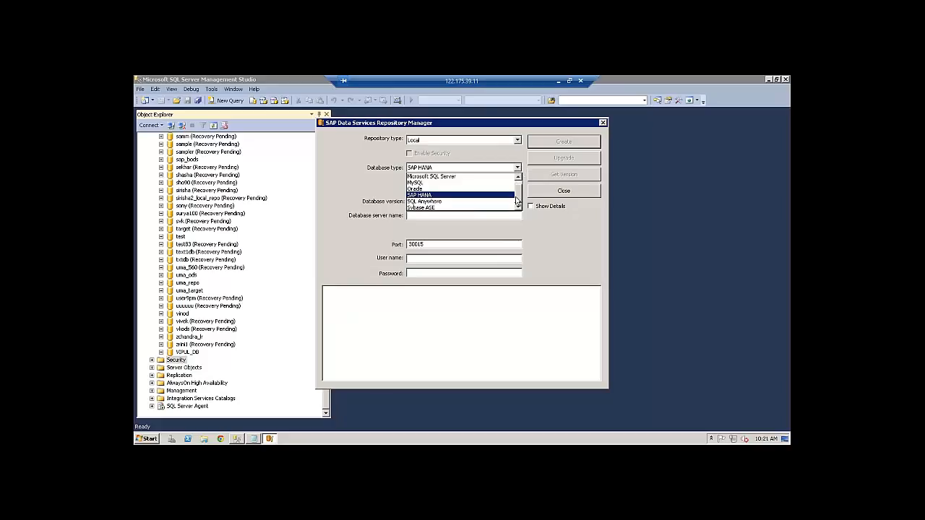
scroll(518, 193, up, 1)
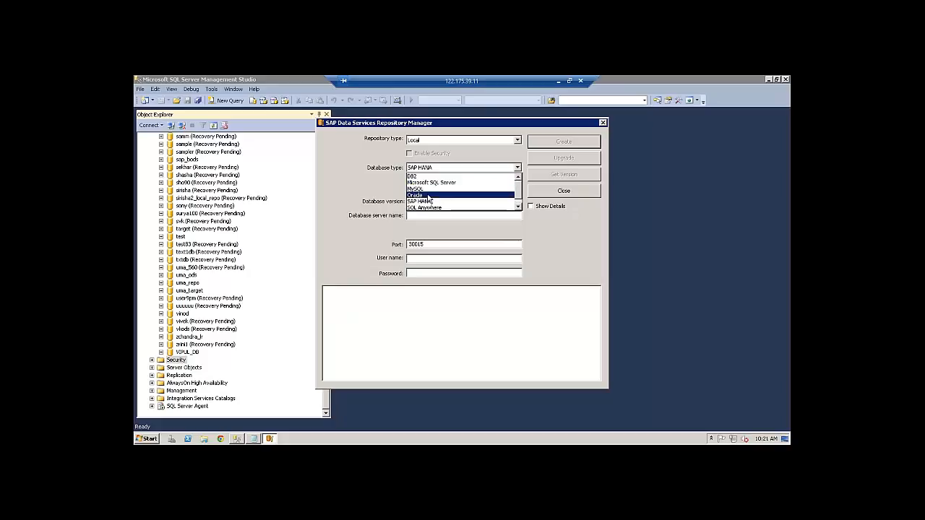
click(518, 208)
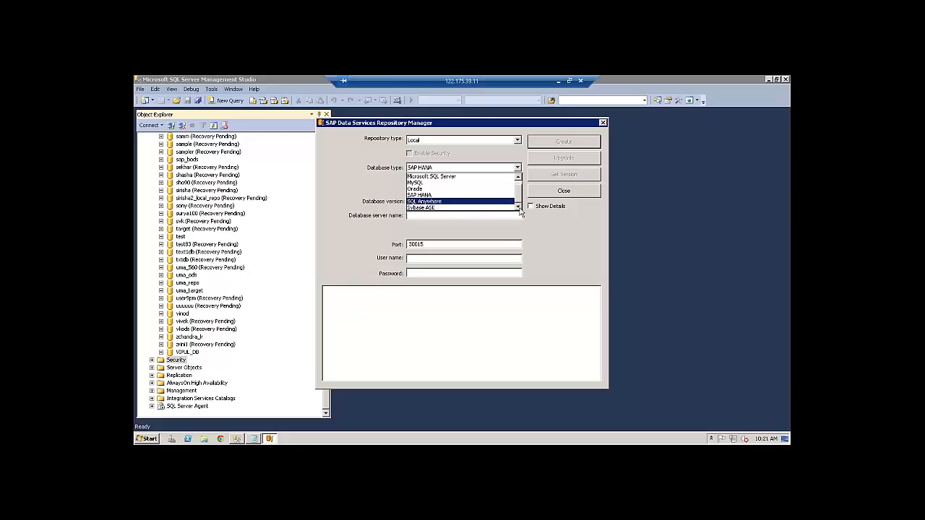
drag(521, 196, 521, 190)
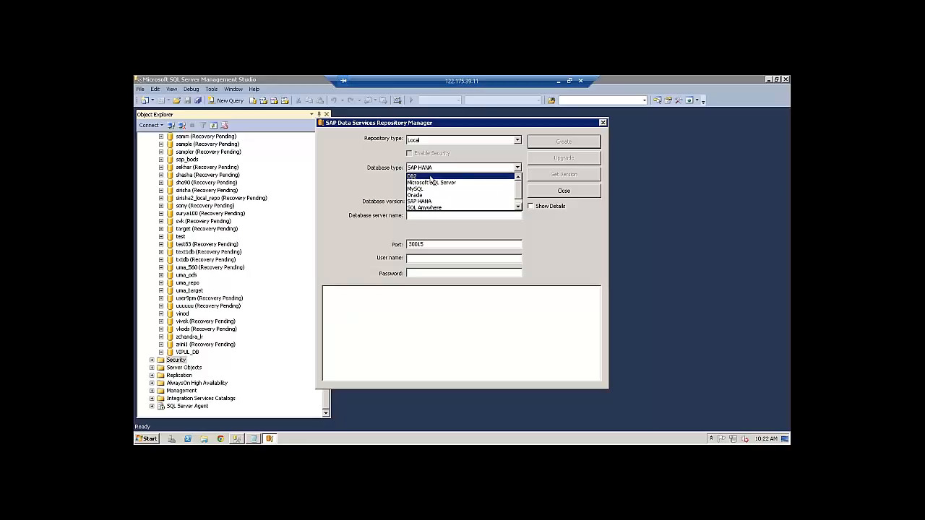
Pick DB2 as the database type, then change it to Microsoft SQL Server
click(431, 178)
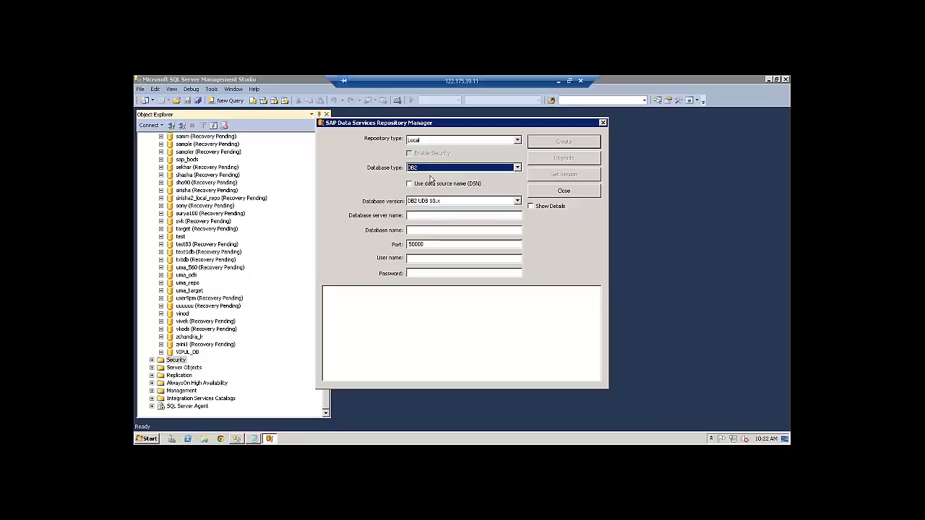
click(518, 169)
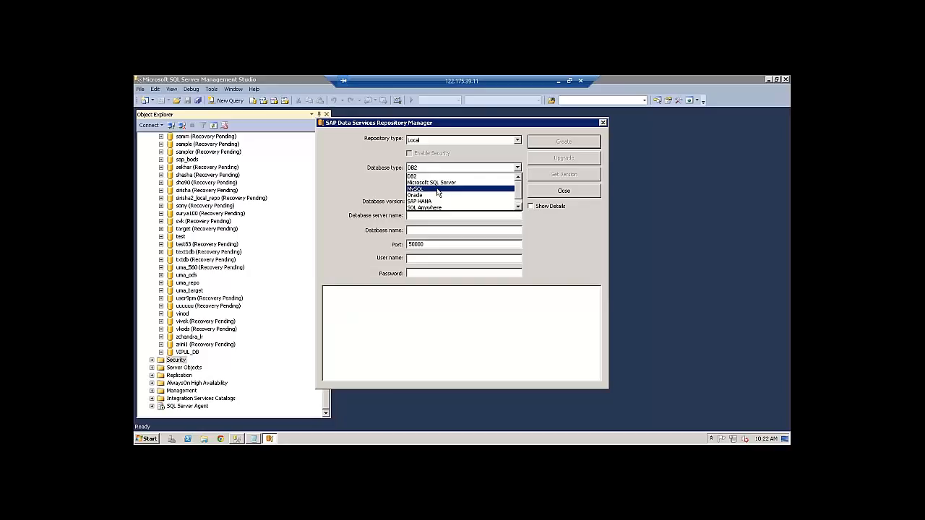
click(520, 208)
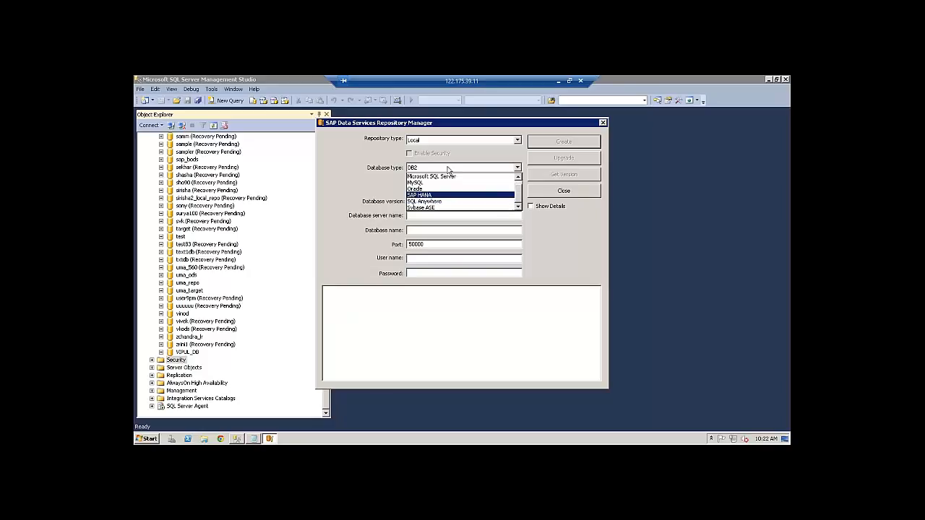
click(444, 178)
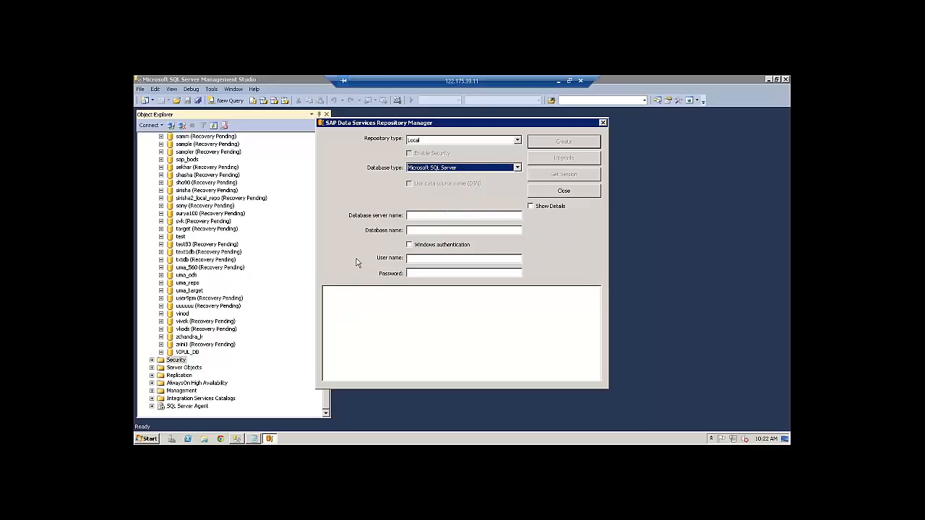
Cycle the database type through Oracle and Microsoft SQL Server, ending on MySQL with port 3306
click(517, 168)
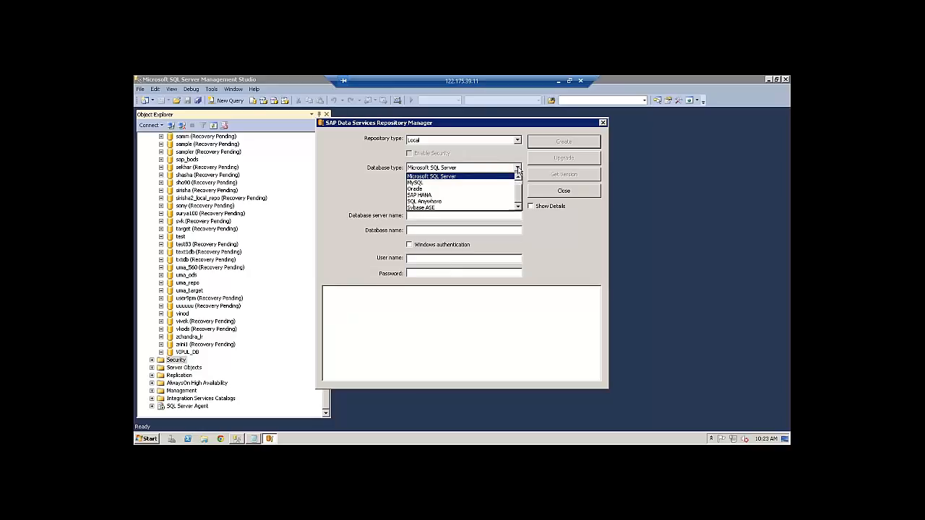
click(435, 191)
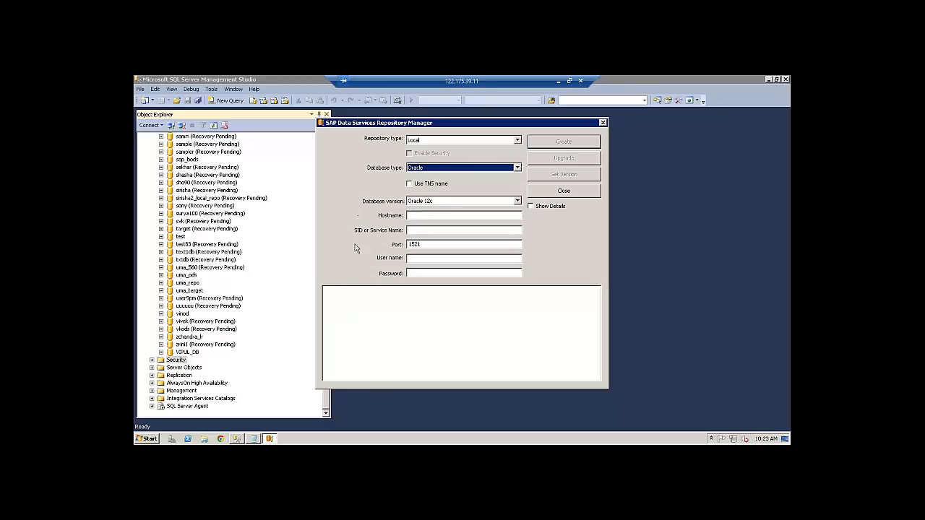
click(519, 168)
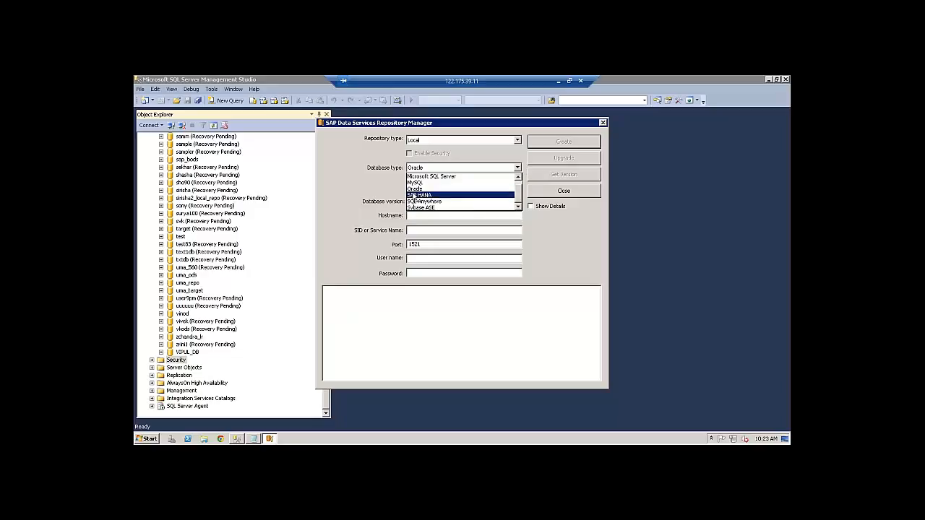
click(370, 186)
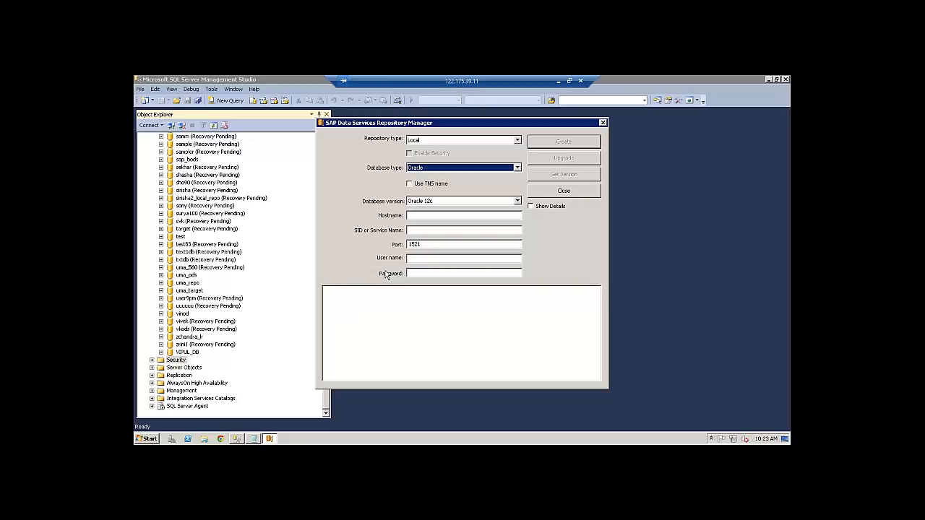
click(518, 168)
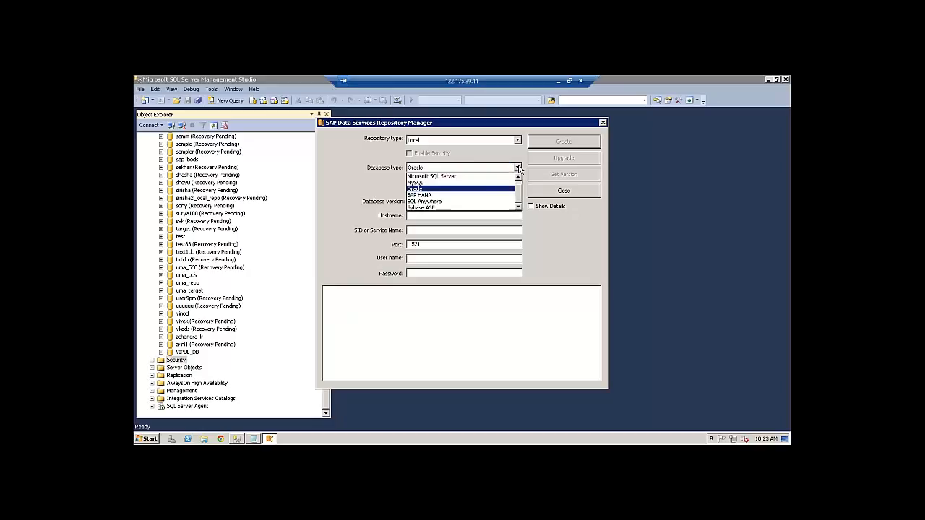
click(439, 177)
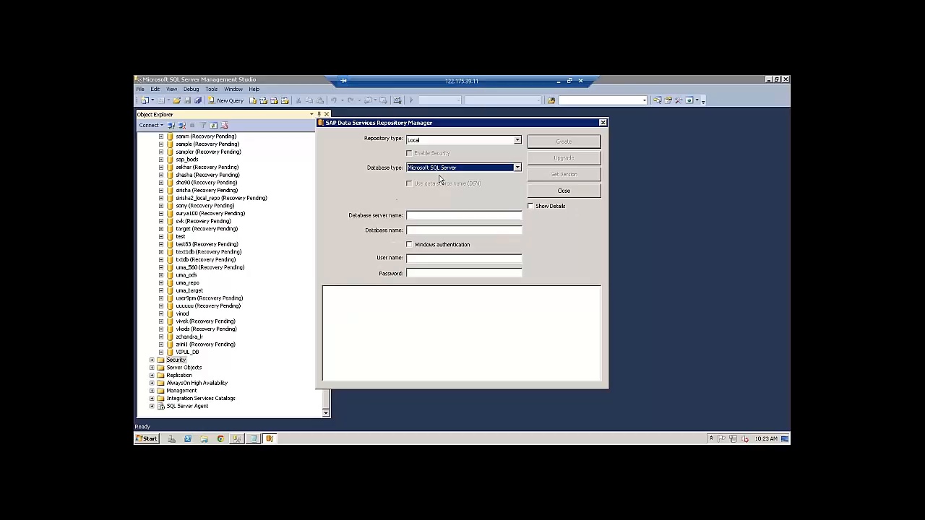
click(518, 169)
click(421, 184)
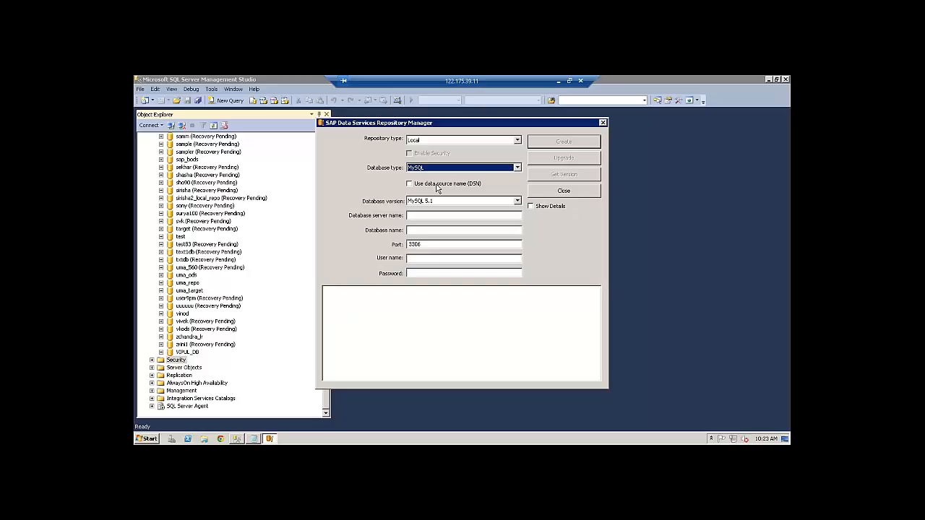
Set the database type back to Microsoft SQL Server and move the Repository Manager window further right
click(518, 167)
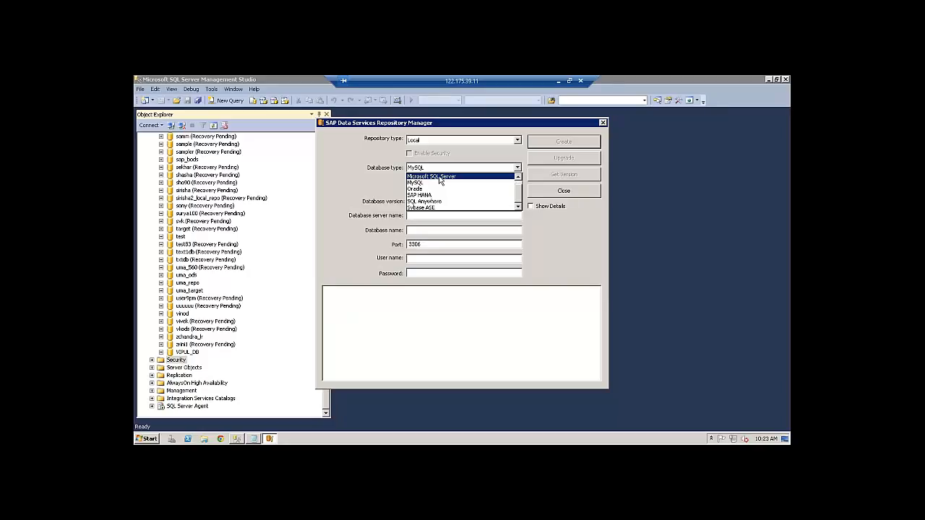
click(439, 180)
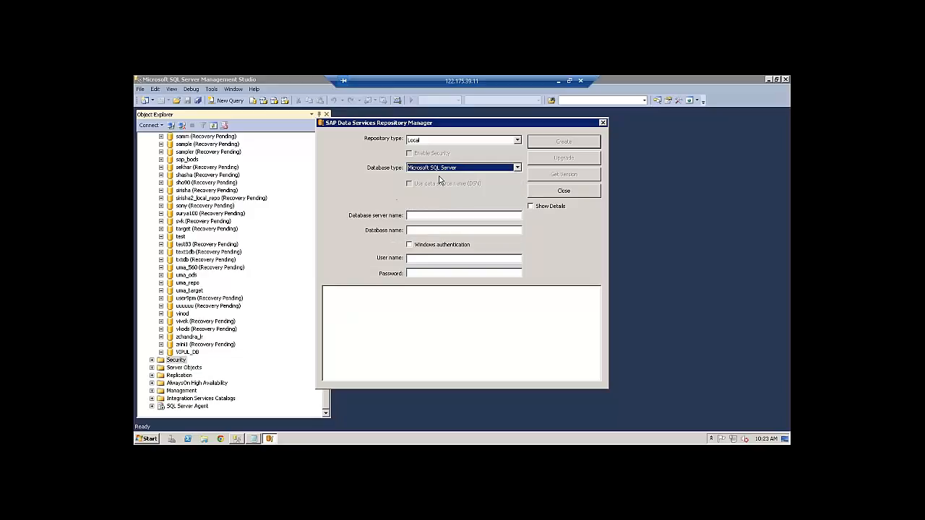
click(419, 215)
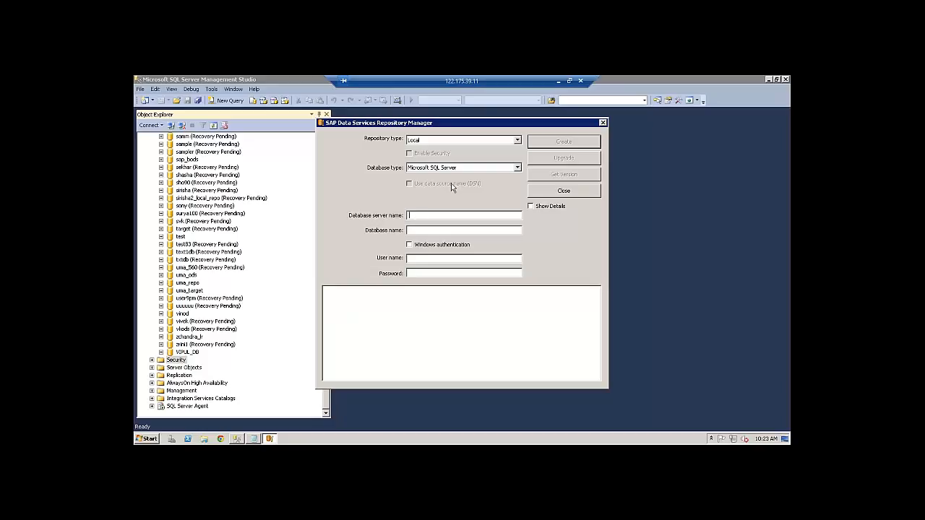
drag(512, 124, 592, 135)
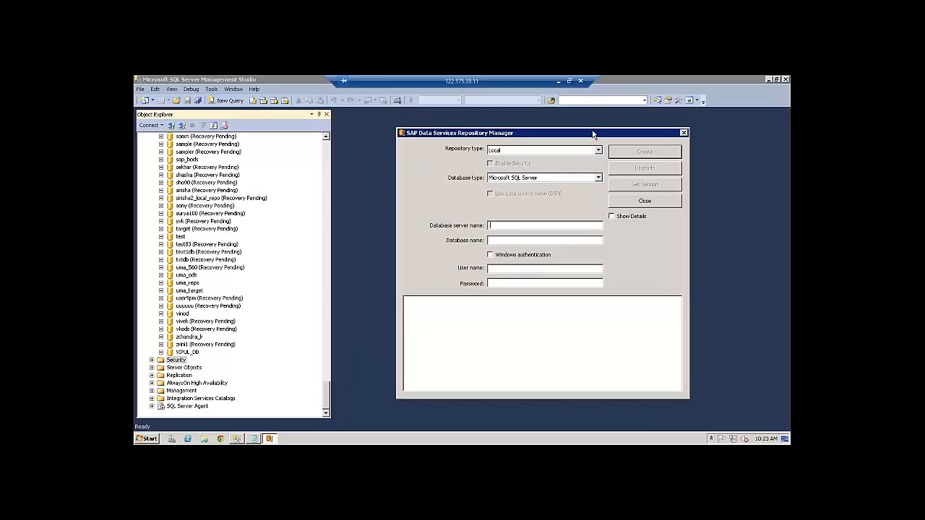
click(253, 439)
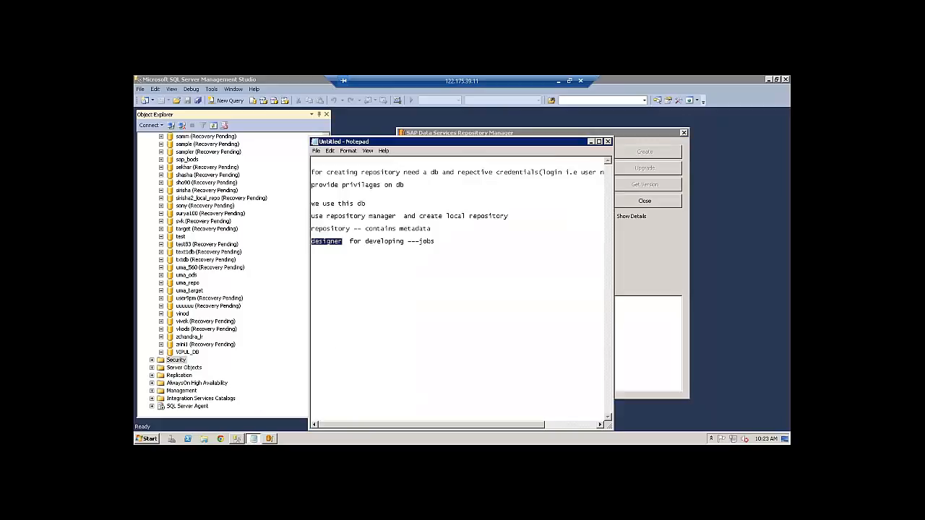
click(253, 438)
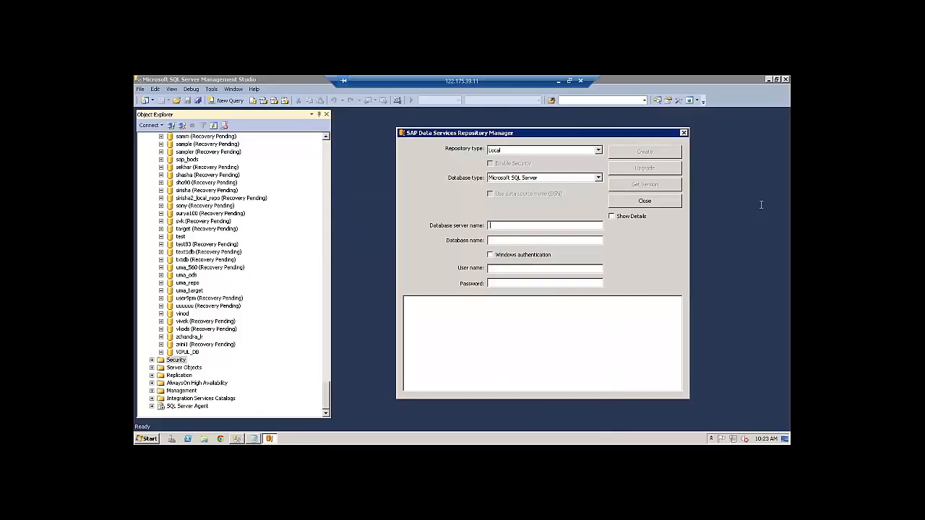
Close the current Repository Manager and relaunch Data Services Repository Manager from the SAP Data Services 4.2 programs
click(646, 202)
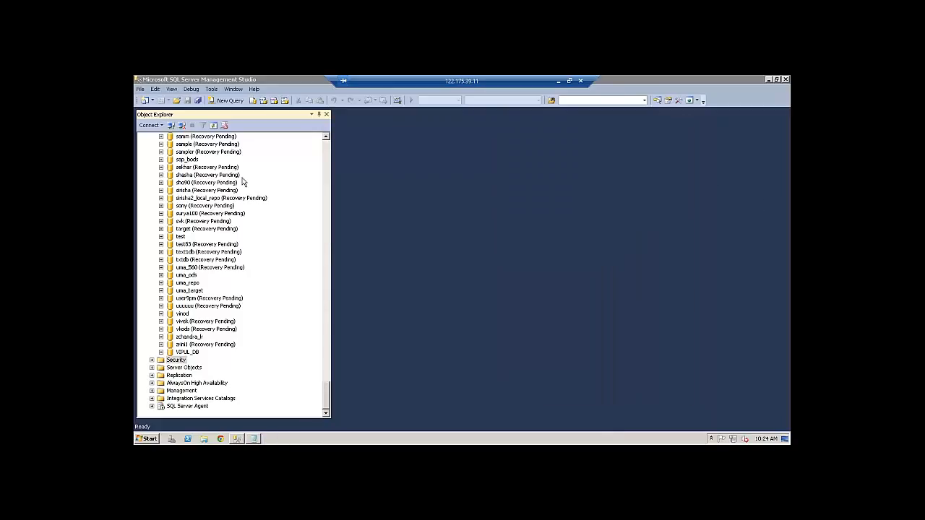
drag(327, 398, 327, 147)
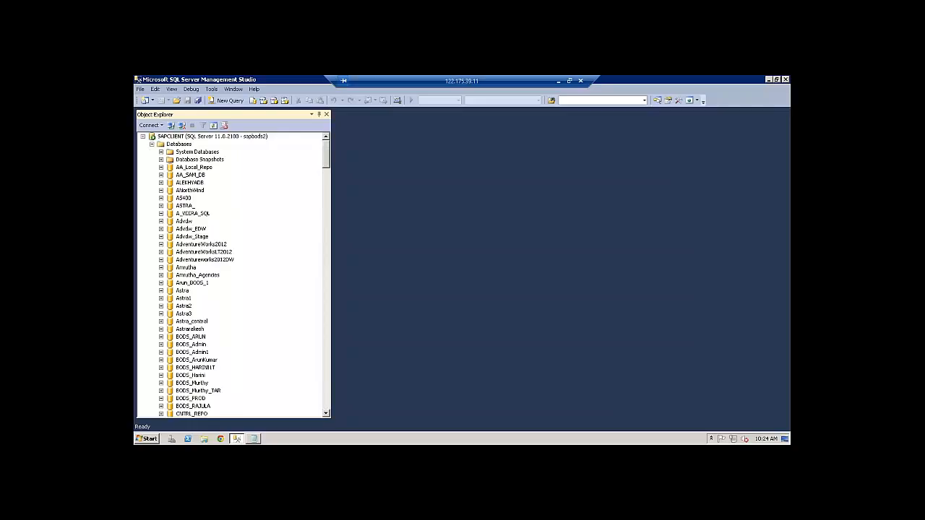
click(146, 439)
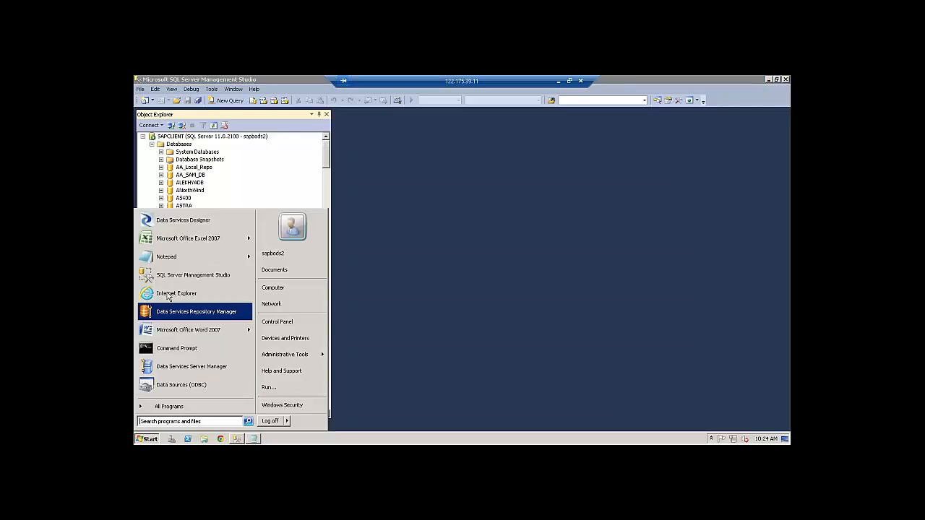
click(179, 407)
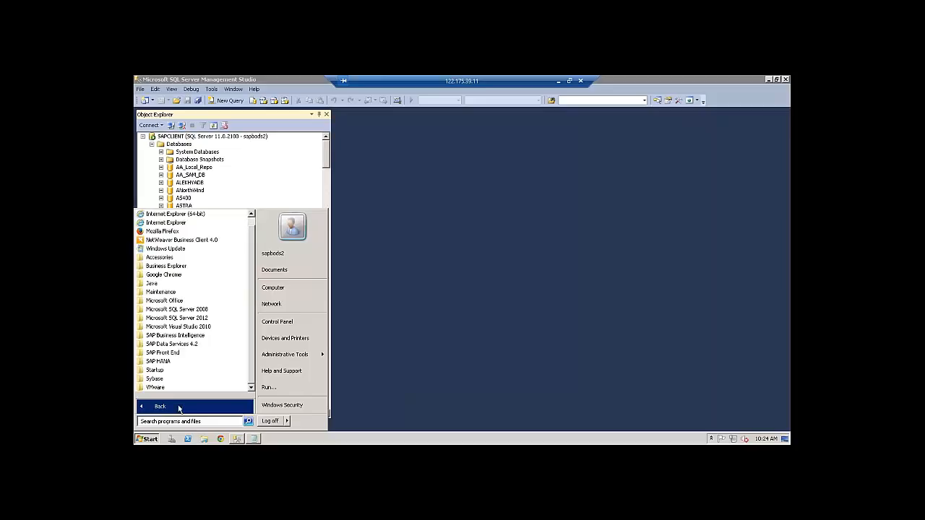
click(193, 347)
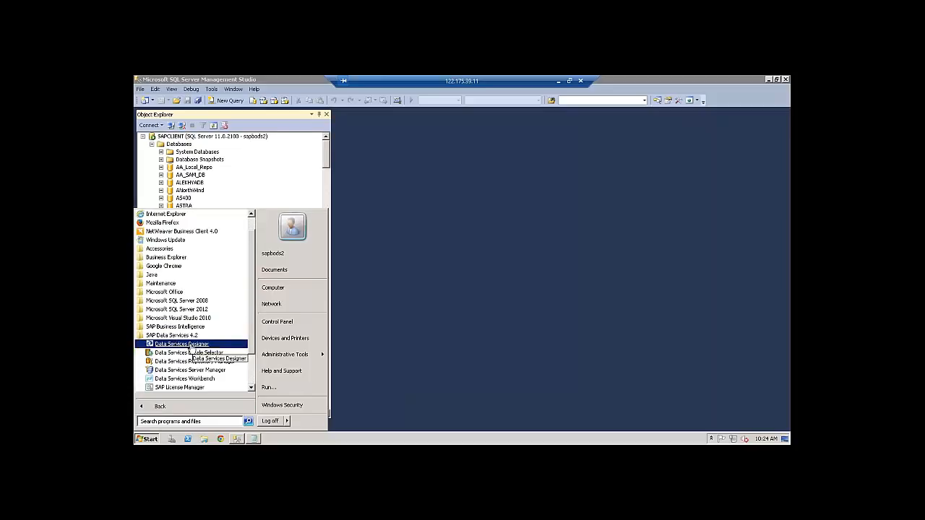
click(194, 361)
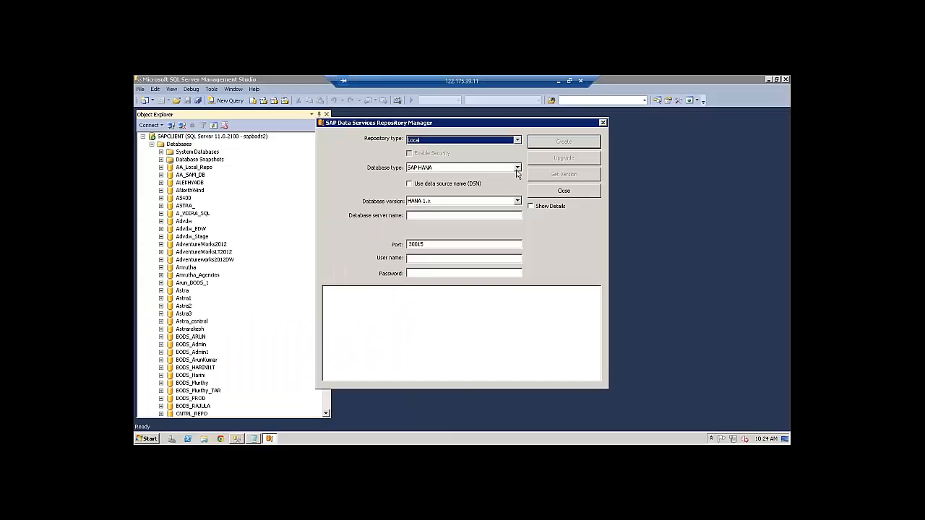
Choose Microsoft SQL Server, enter server SAPCLIENT, database VIPUL_DB, user name and password, then create the repository
click(517, 167)
click(465, 177)
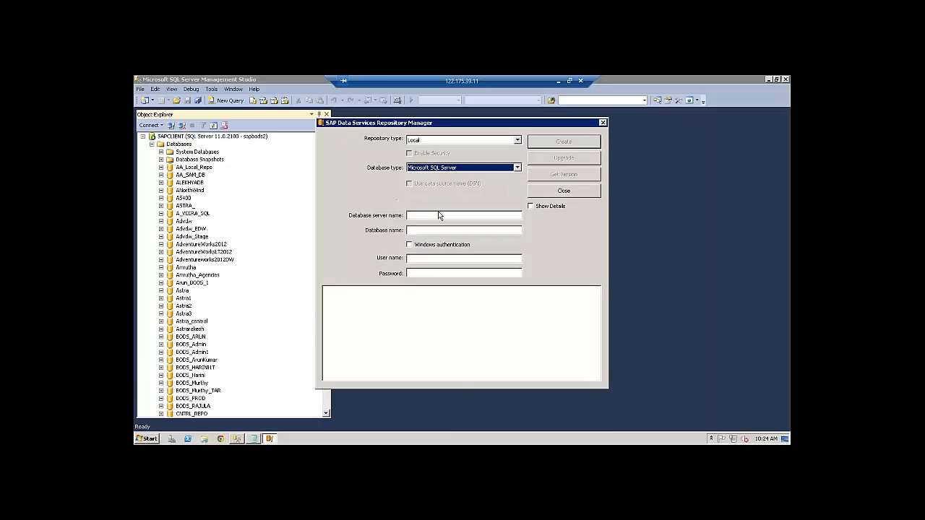
click(435, 215)
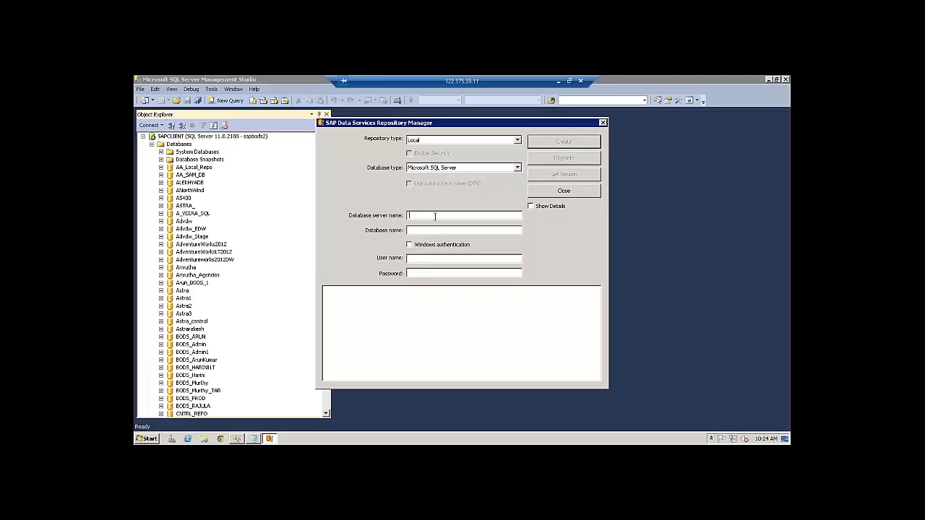
text(SAP)
text(CLIEN)
text(V)
text(IPUL_DB)
text(VIP)
text(**)
text(***)
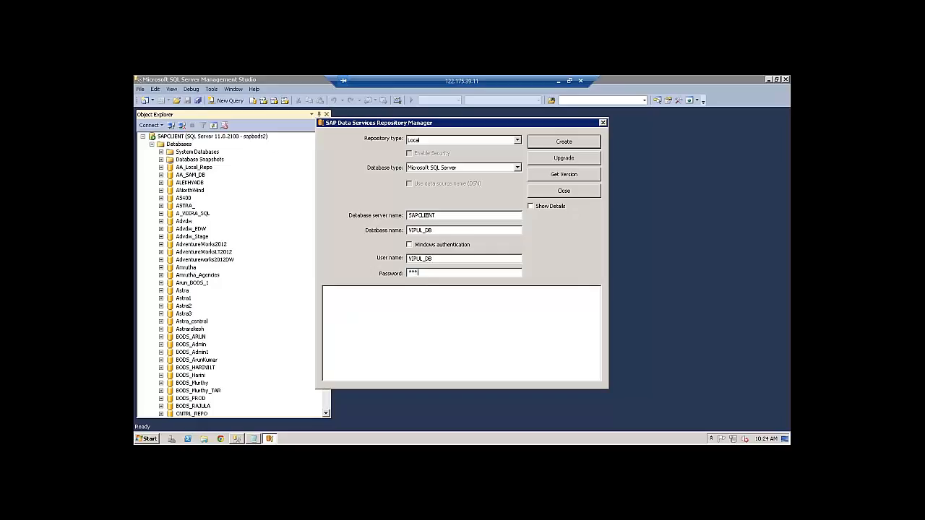
text(*)
click(568, 142)
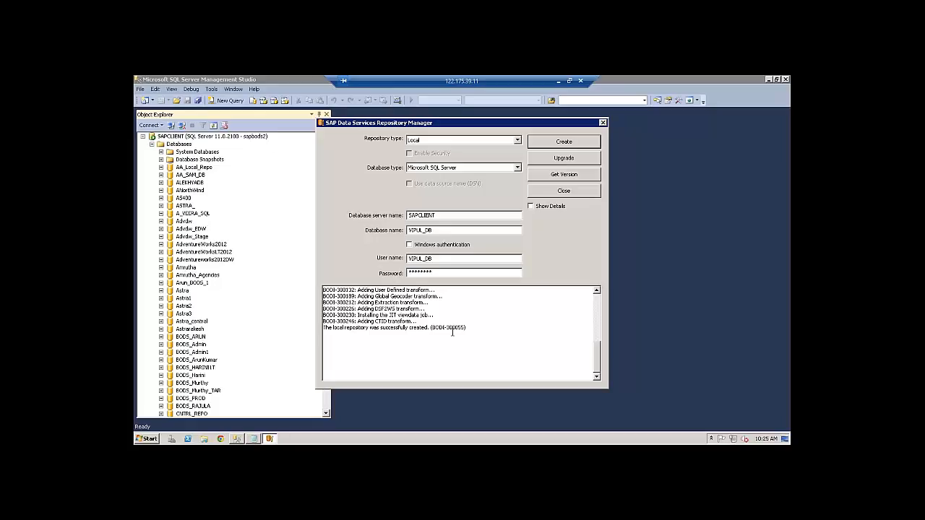
Scroll the creation log to confirm success and select the admin\repo scripts folder path
drag(599, 354, 599, 304)
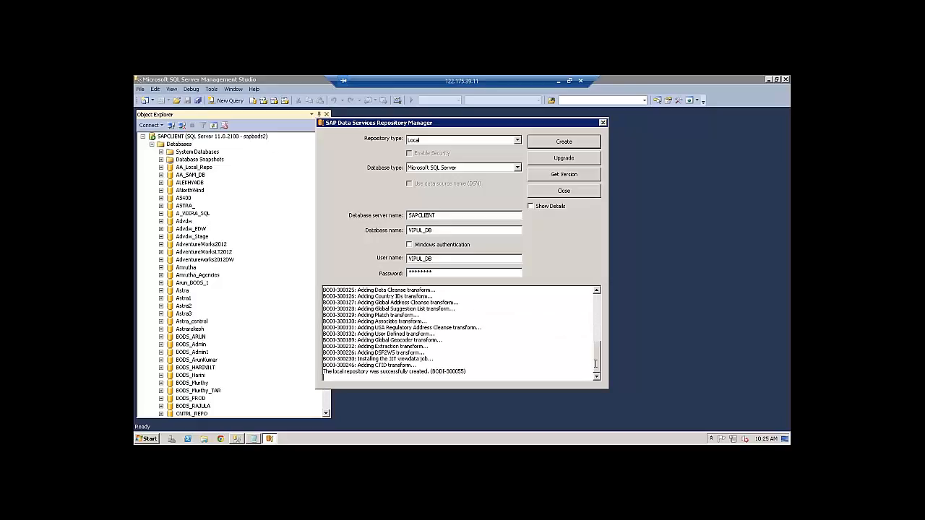
drag(599, 360, 599, 303)
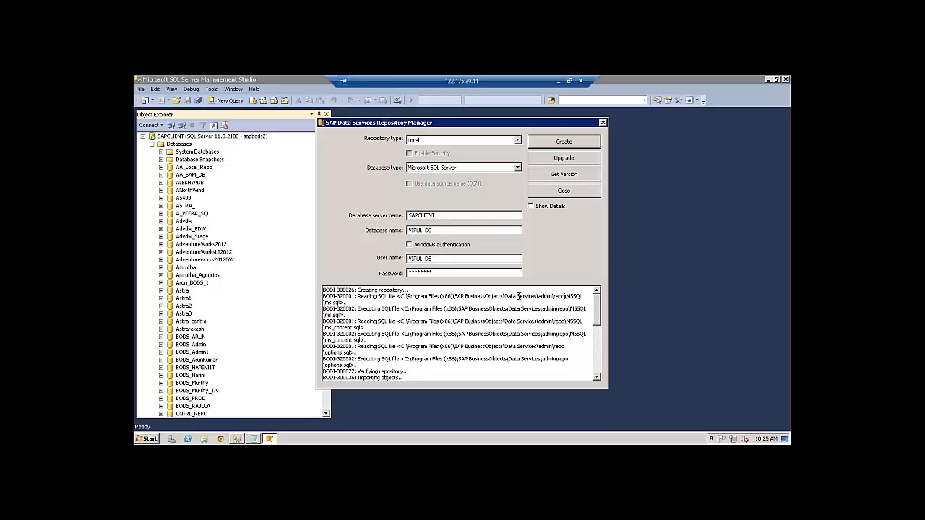
drag(565, 297, 402, 297)
key(ctrl+c)
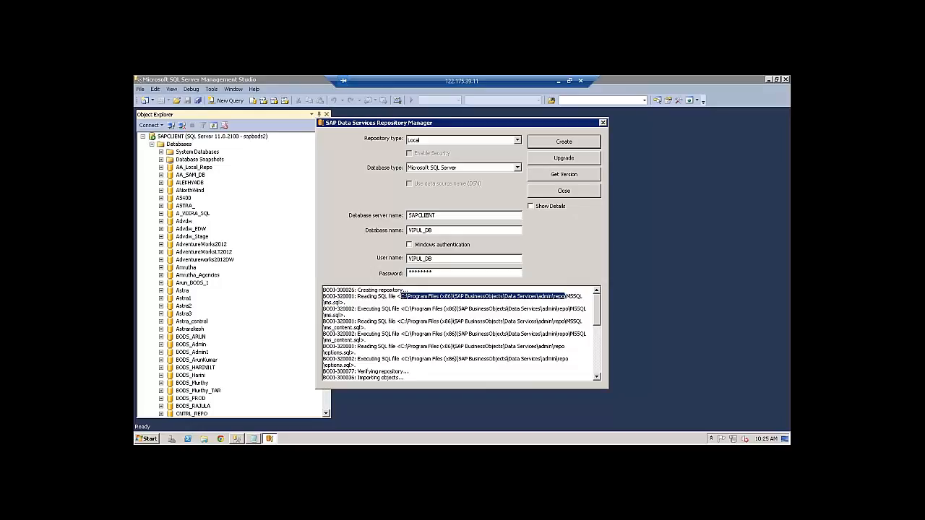
Open the copied repo scripts folder through the Run dialog
click(143, 439)
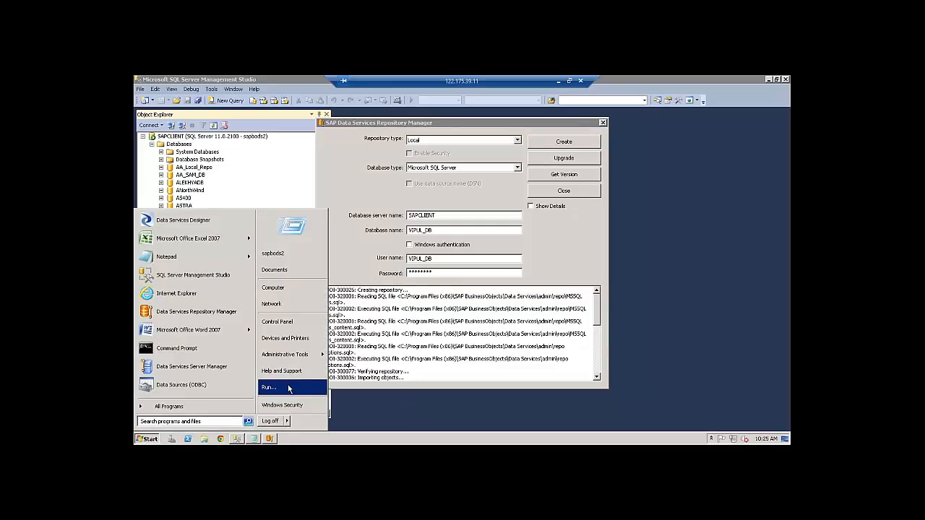
click(290, 384)
key(ctrl+v)
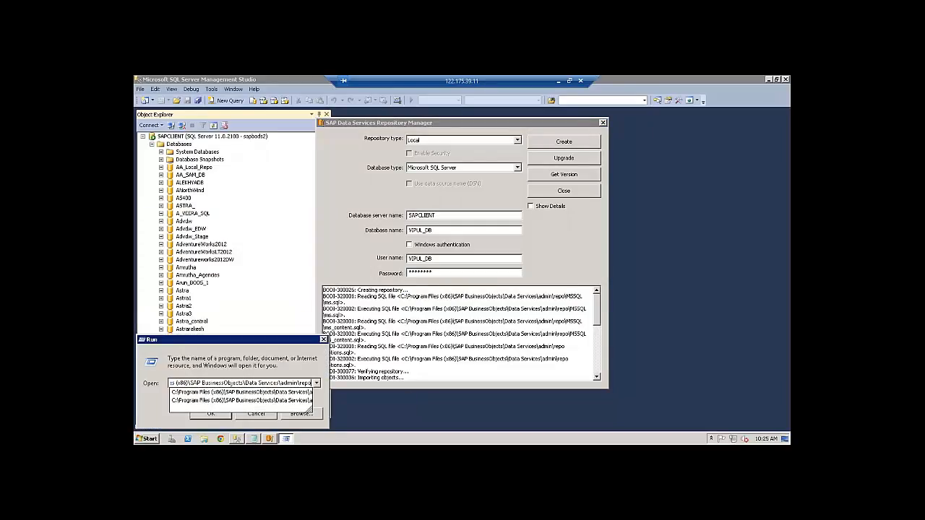
key(Return)
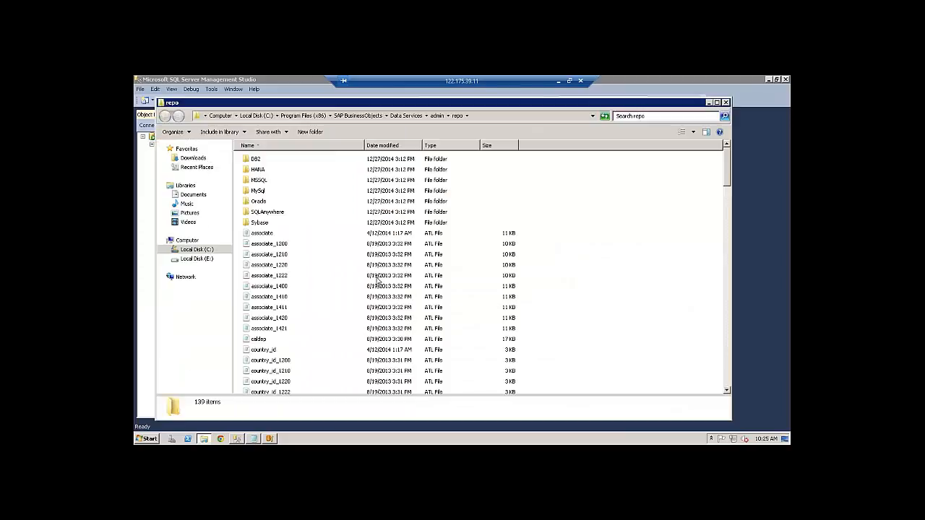
click(477, 119)
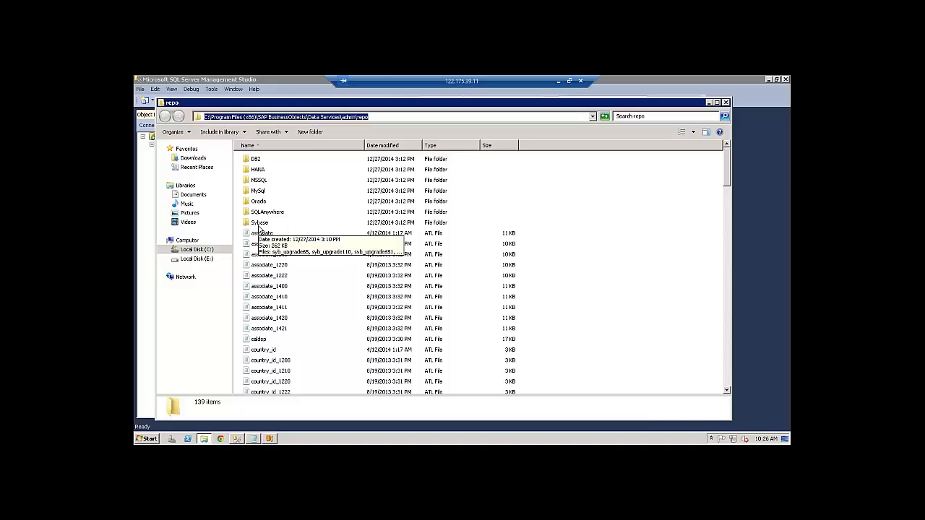
Open the MSSQL folder and launch the ms.sql script in Management Studio
click(259, 180)
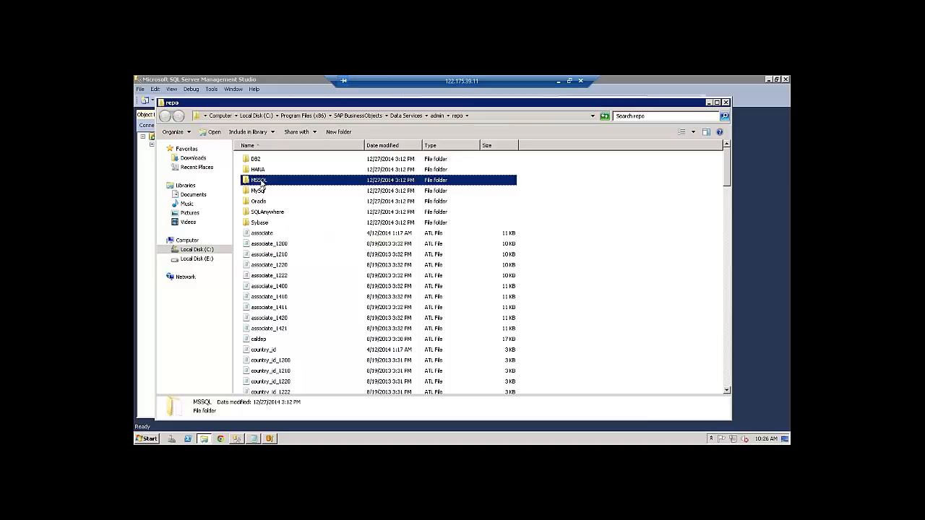
click(262, 184)
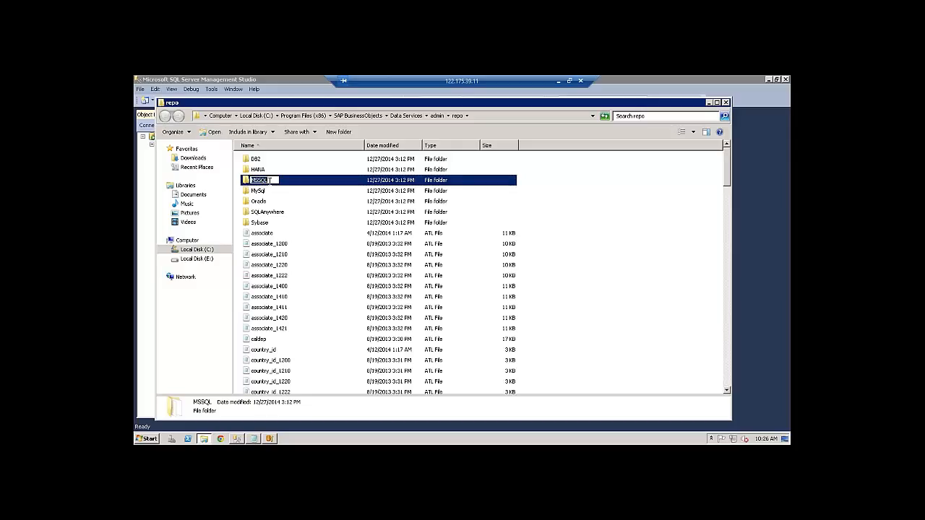
key(Escape)
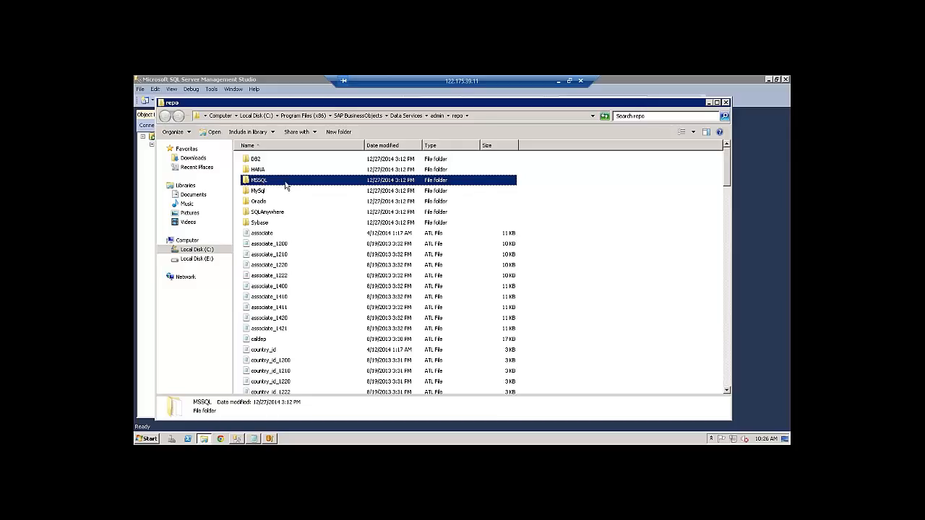
double_click(286, 185)
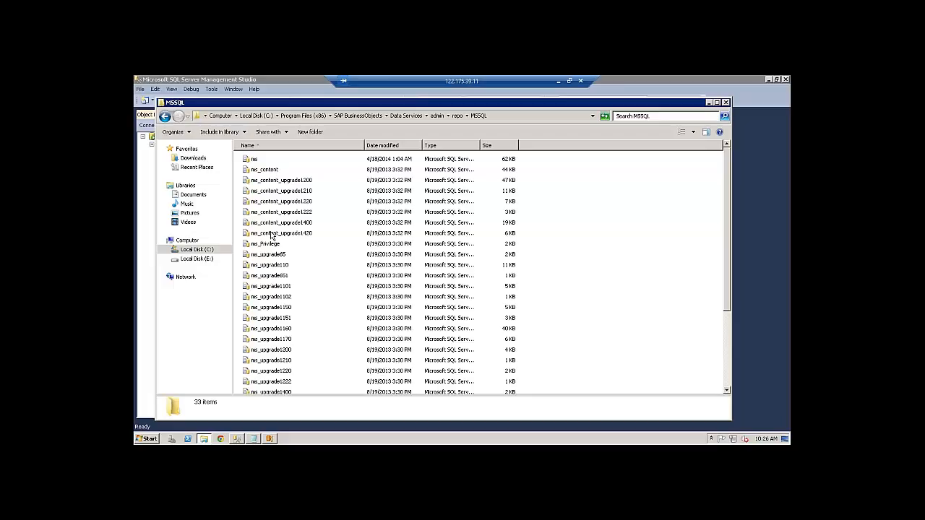
double_click(255, 160)
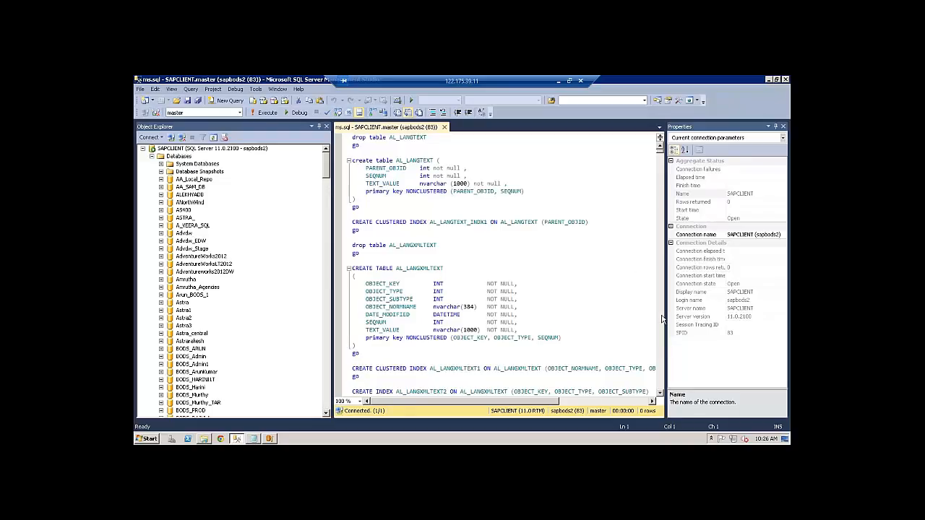
Scroll through the ms.sql table-creation script, then close it
scroll(662, 319, down, 20)
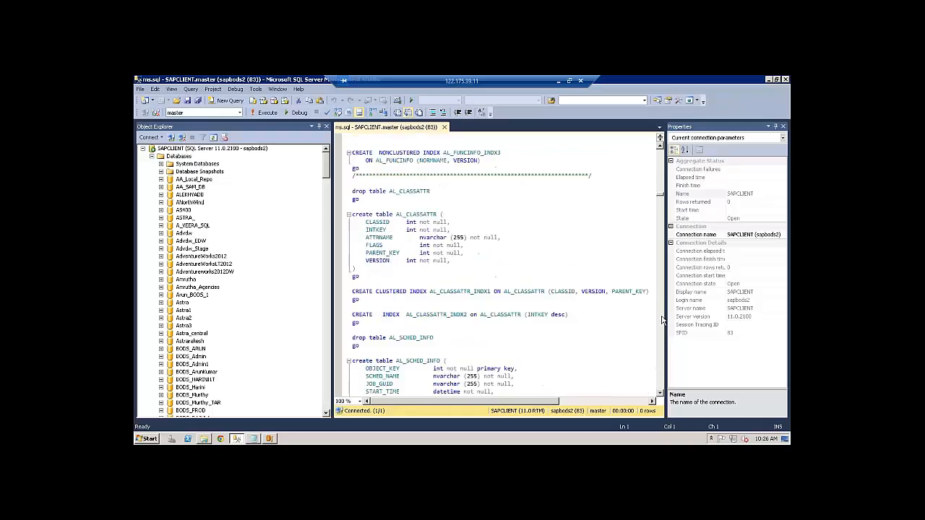
scroll(662, 320, down, 20)
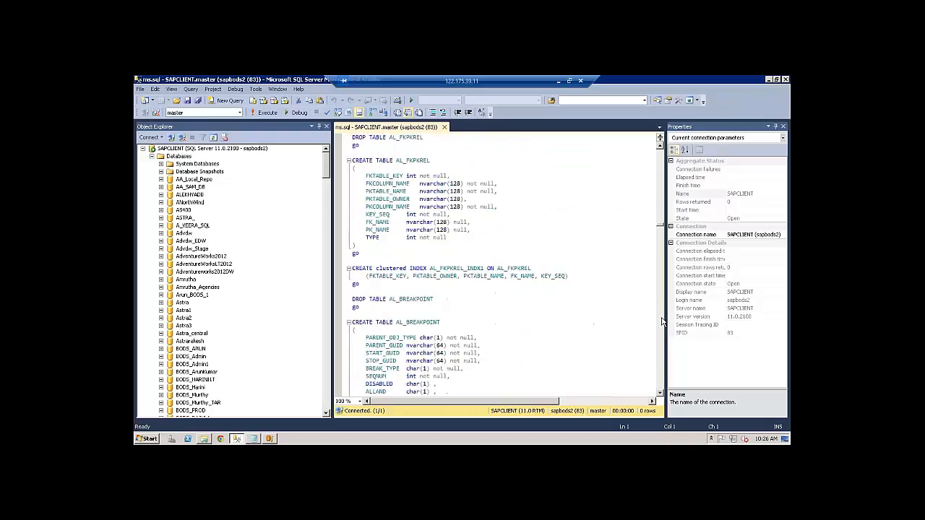
scroll(662, 319, down, 10)
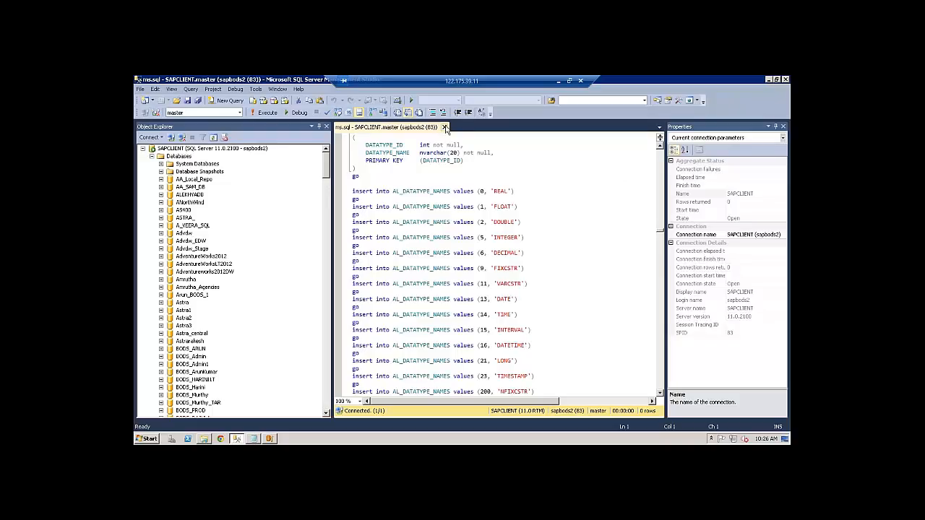
click(445, 128)
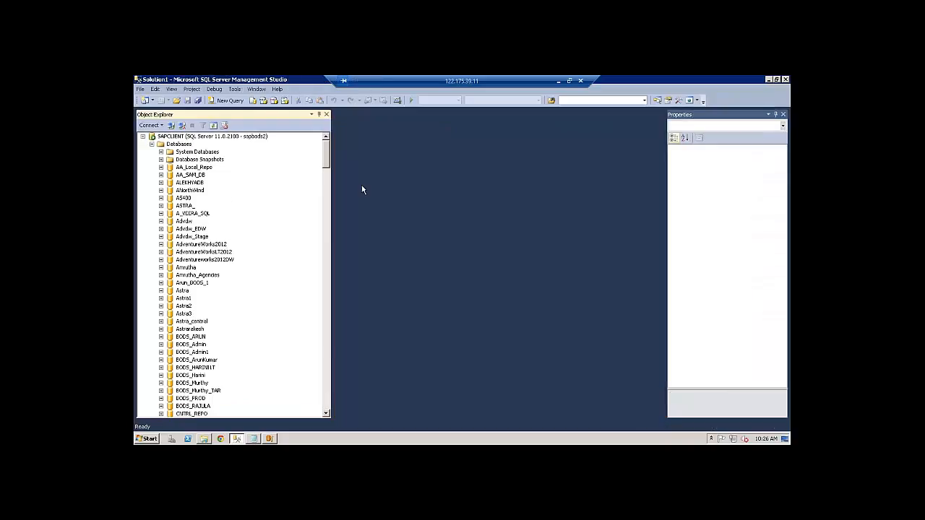
Expand VIPUL_DB and refresh it so its Tables folder shows the new repository tables
drag(326, 155, 330, 401)
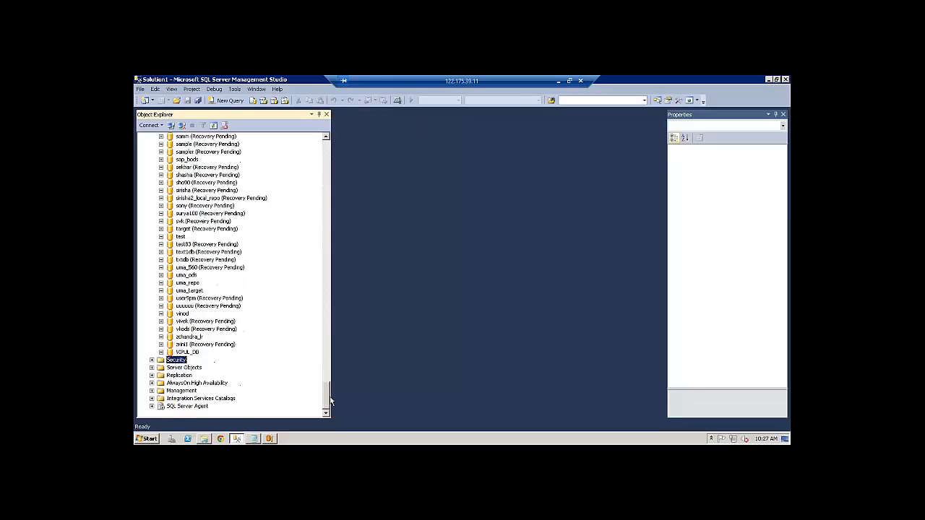
click(160, 353)
click(170, 360)
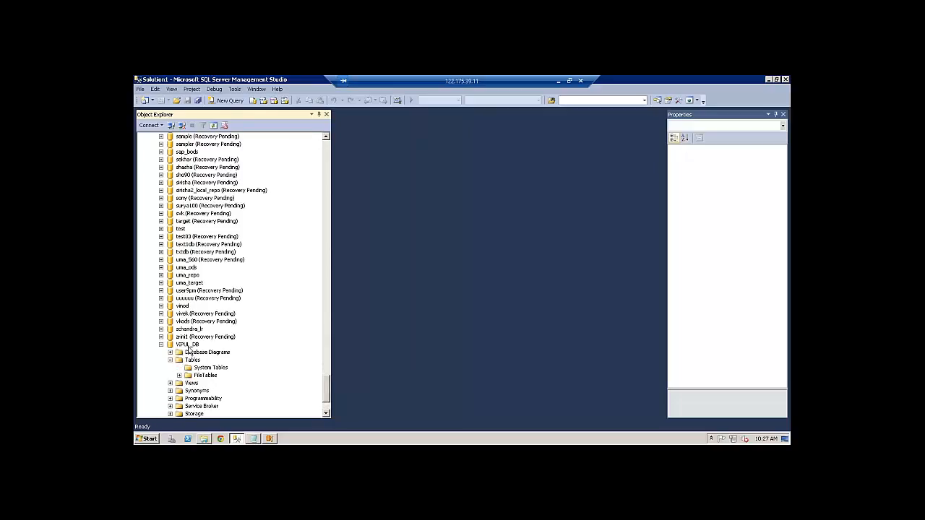
right_click(188, 347)
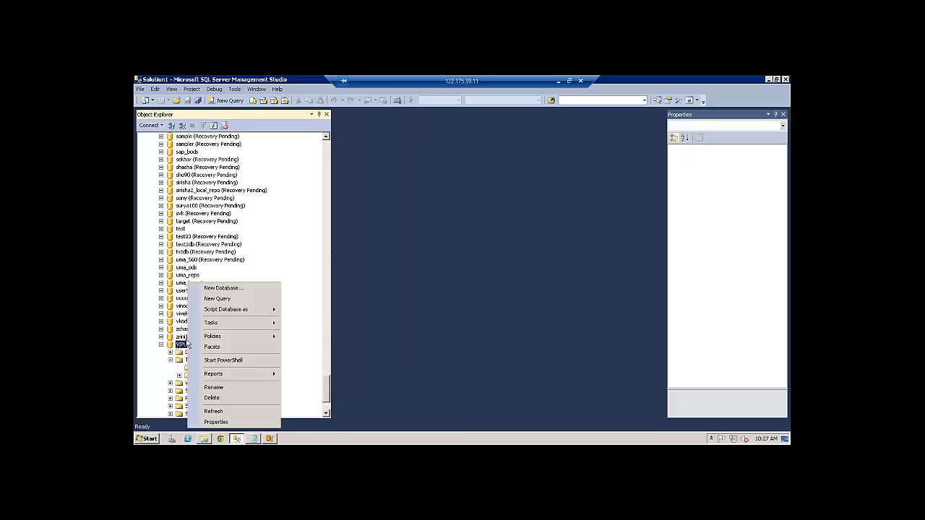
click(214, 411)
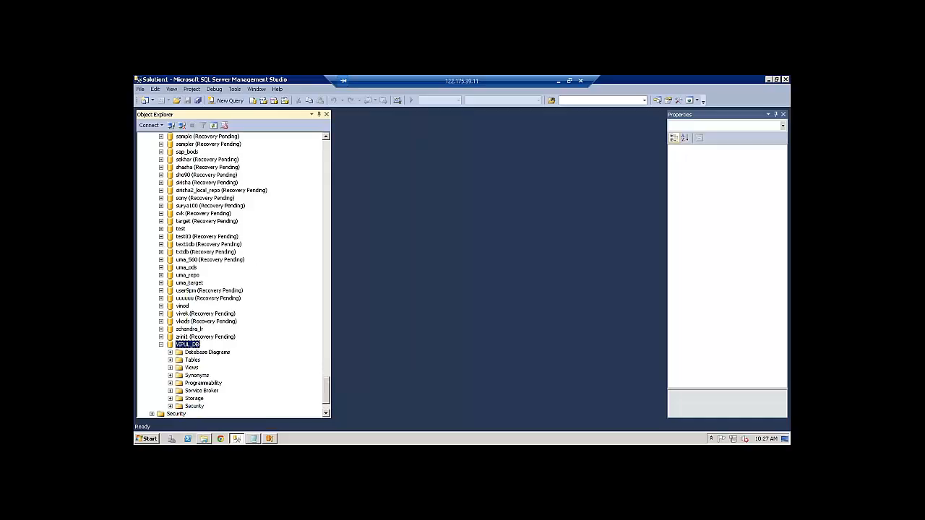
click(171, 361)
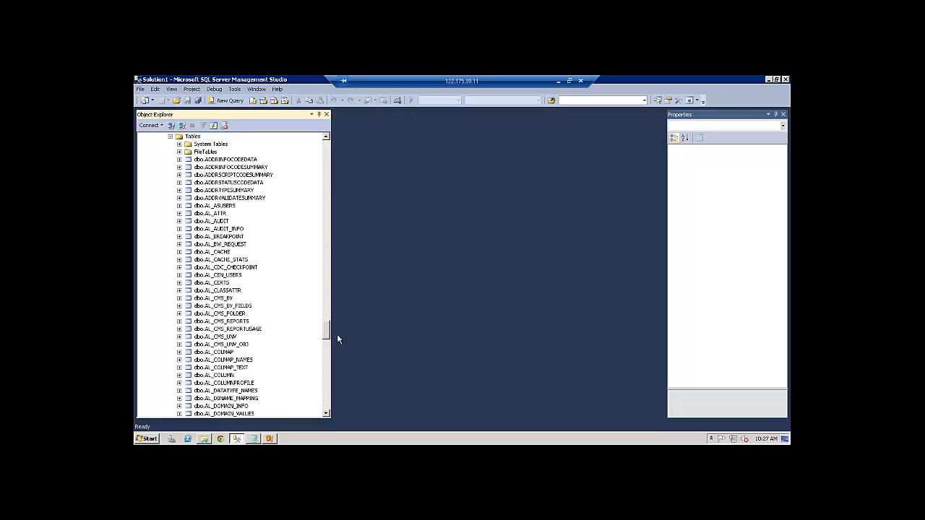
Scroll through the Tables list to review the dbo.AL_ repository tables such as dbo.AL_AUDIT
mouse_move(327, 333)
mouse_down()
mouse_move(327, 351)
mouse_move(327, 304)
mouse_move(328, 339)
mouse_up()
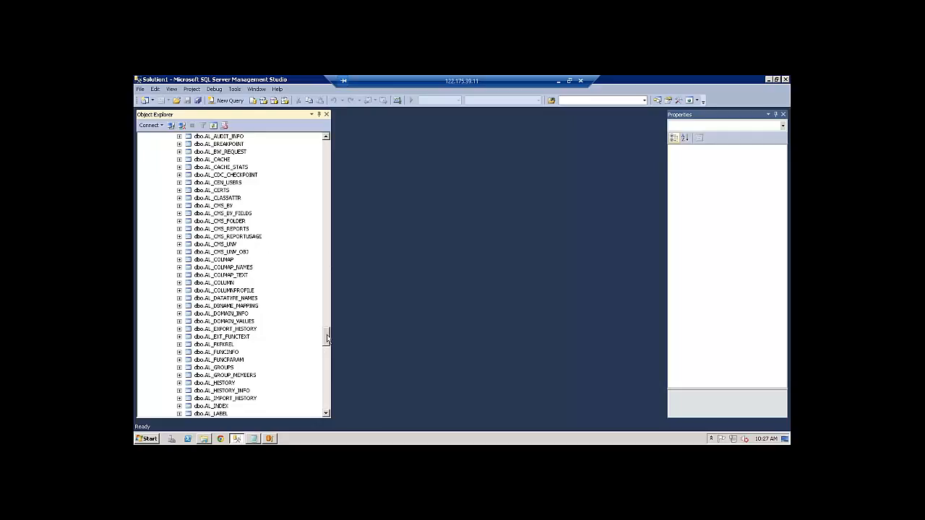
drag(328, 339, 328, 210)
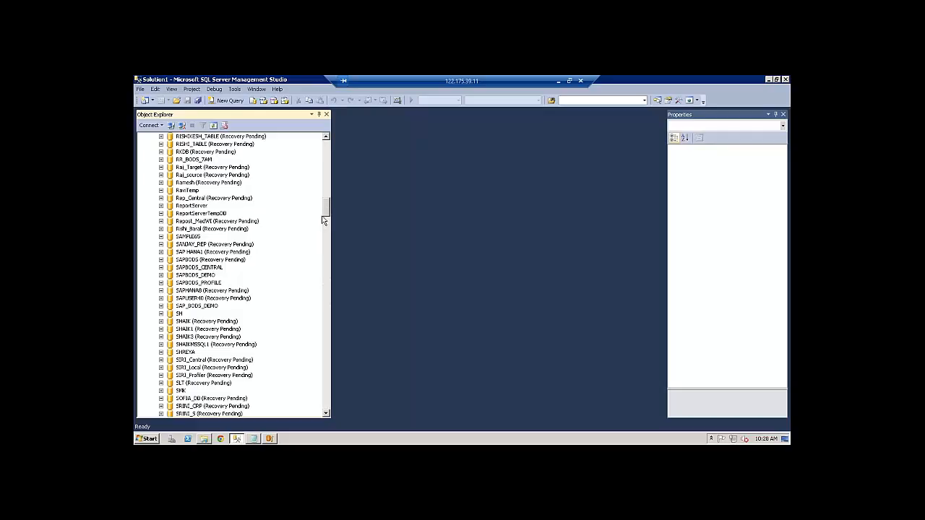
drag(327, 209, 327, 331)
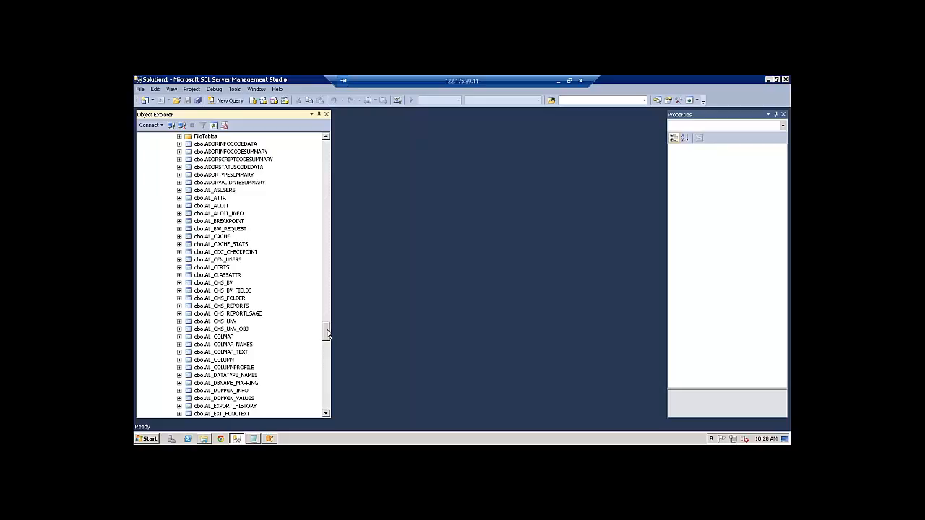
drag(327, 333, 327, 330)
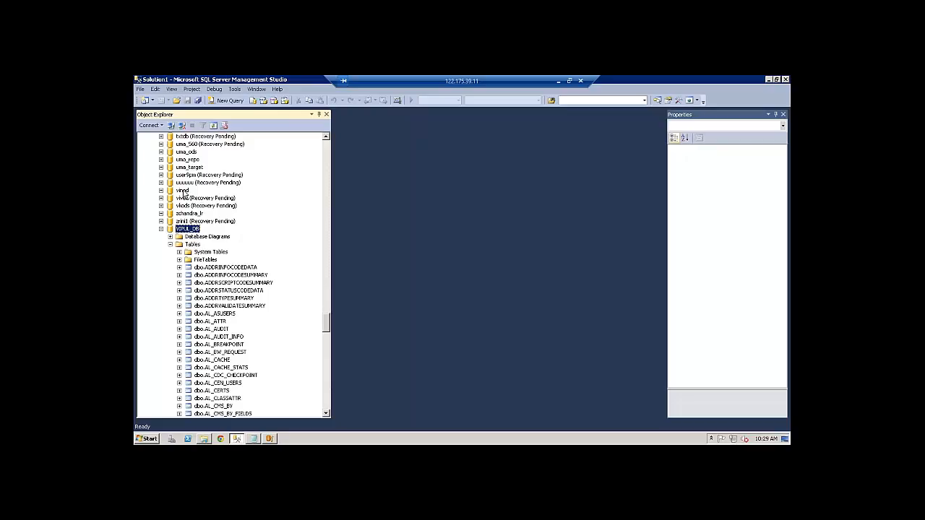
Collapse the VIPUL_DB tree, then expand and collapse the vinod database, leaving the plain database list
click(183, 191)
click(161, 229)
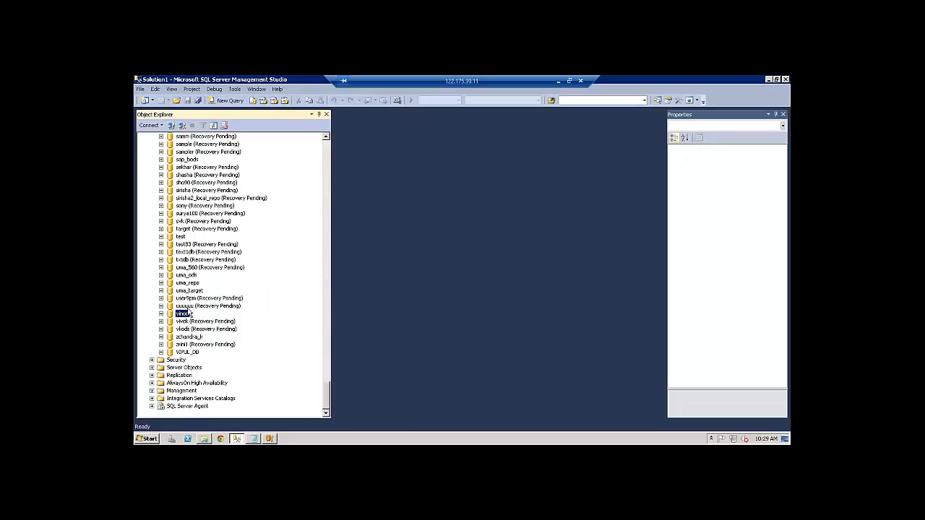
click(187, 352)
click(183, 315)
click(190, 353)
click(190, 353)
click(161, 352)
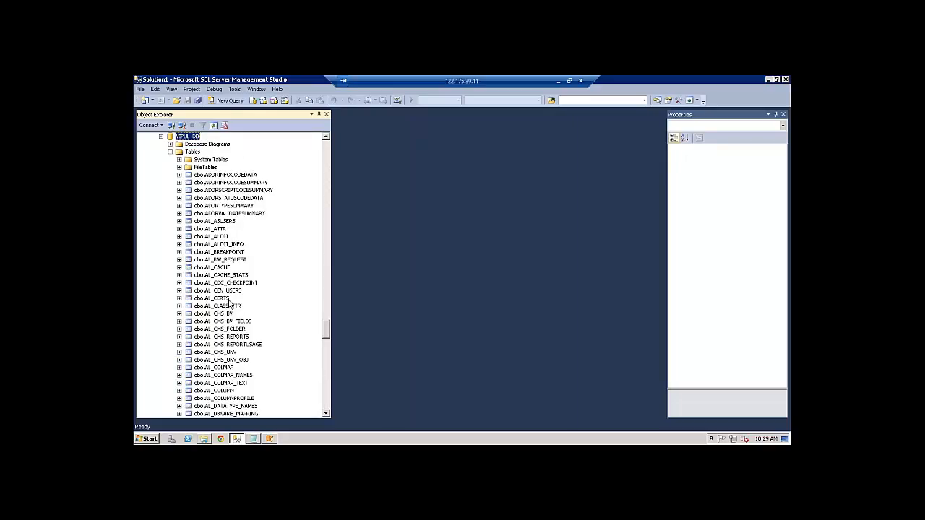
click(161, 137)
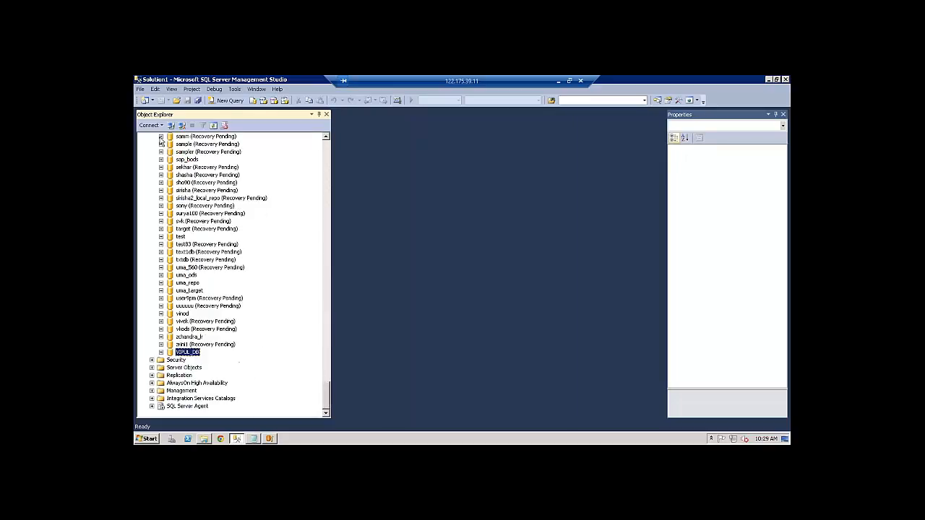
click(182, 315)
click(161, 315)
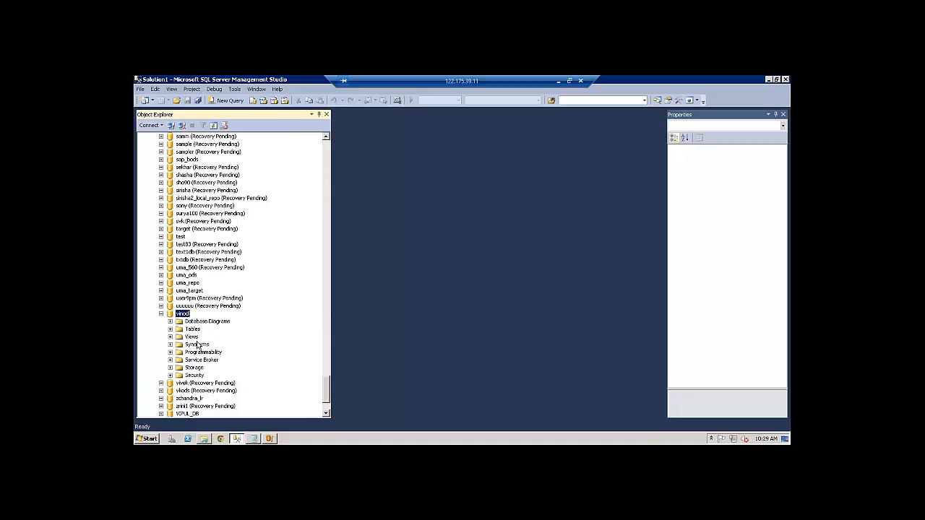
click(161, 315)
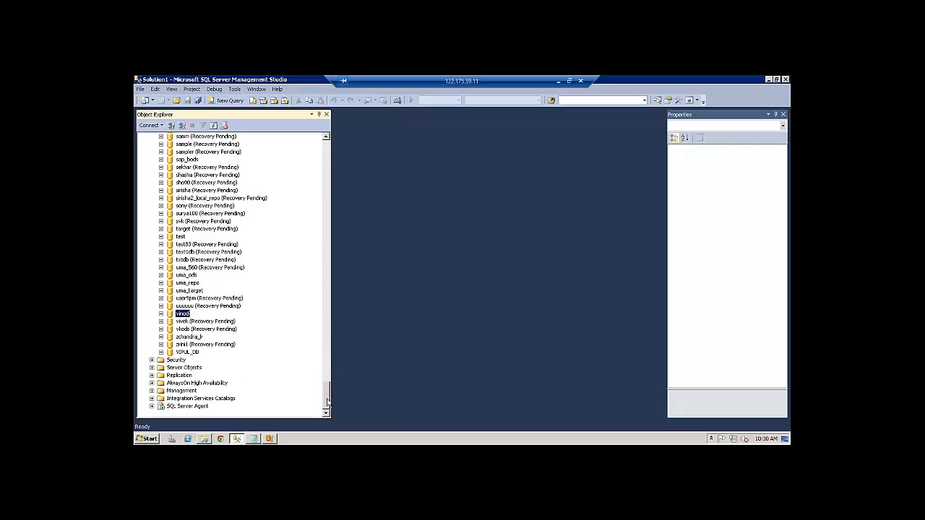
Minimize Management Studio and the MSSQL Explorer window, bringing the Notepad notes to the front
click(146, 439)
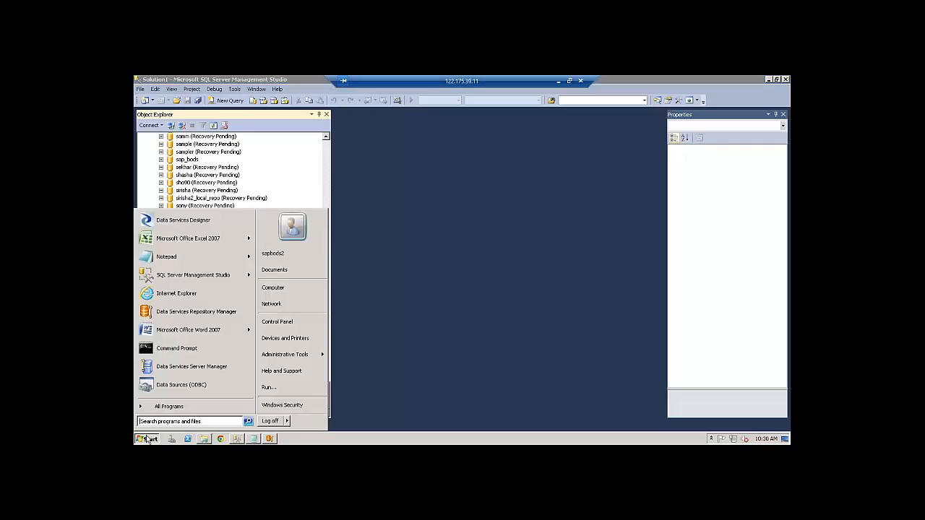
click(354, 438)
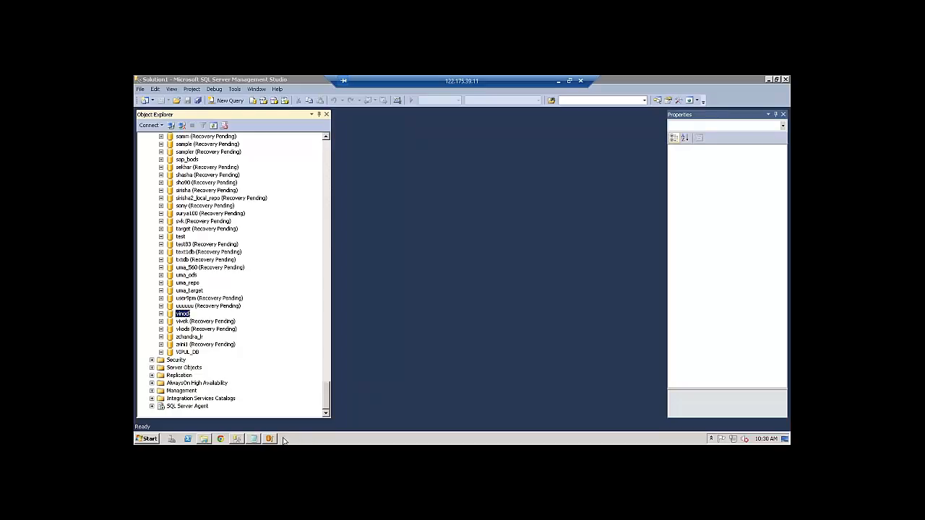
click(270, 439)
click(147, 441)
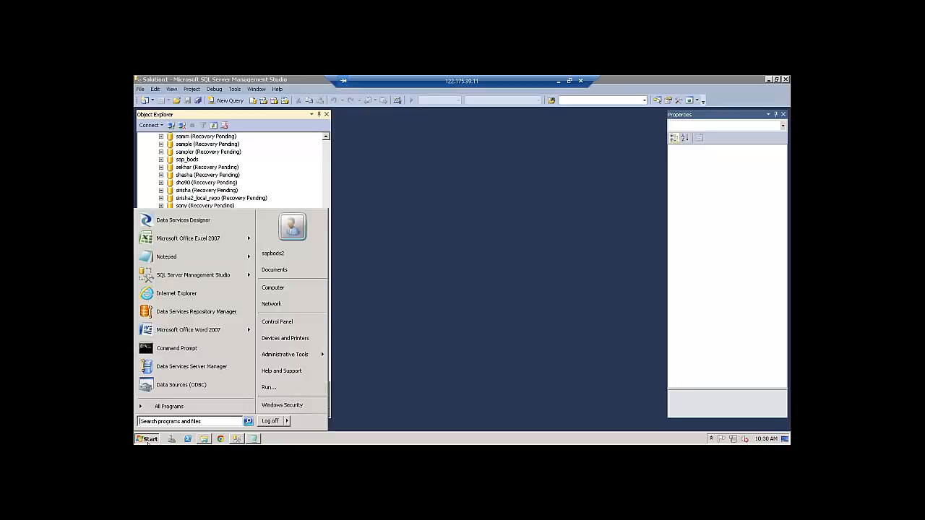
click(410, 327)
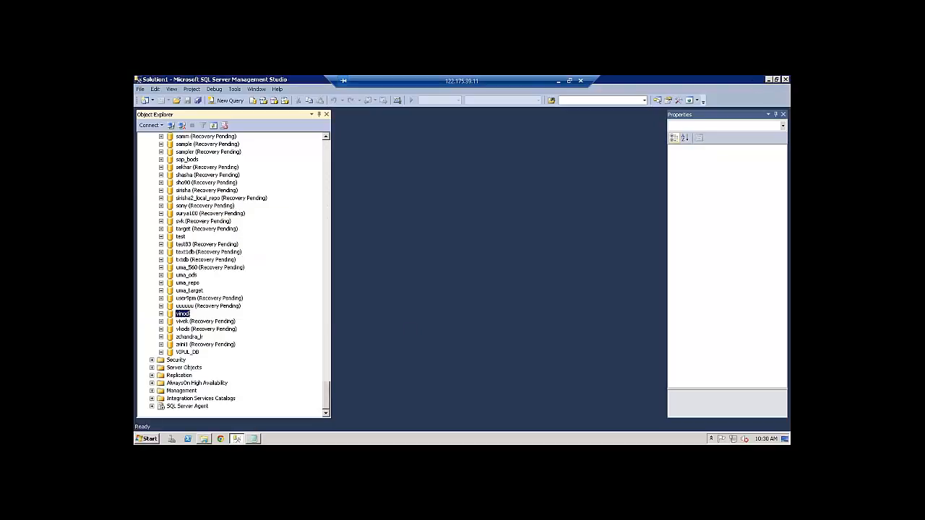
click(769, 81)
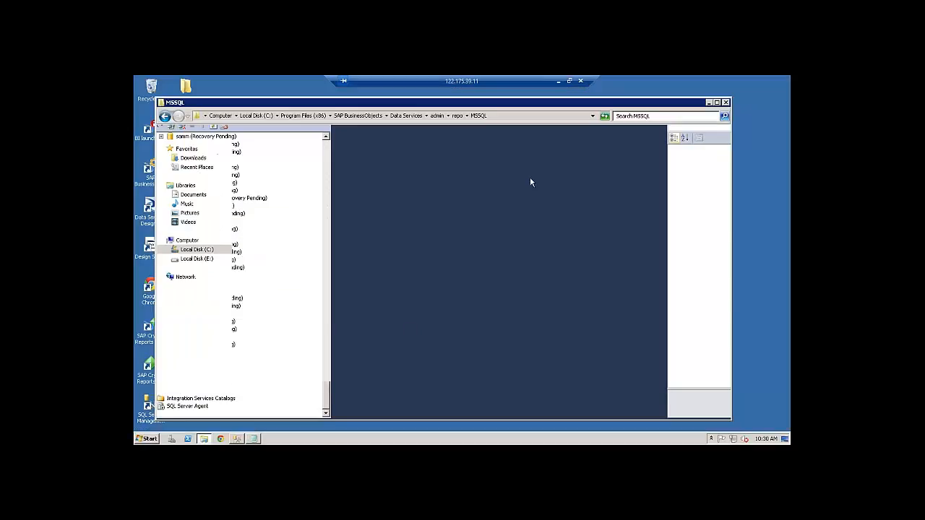
click(710, 103)
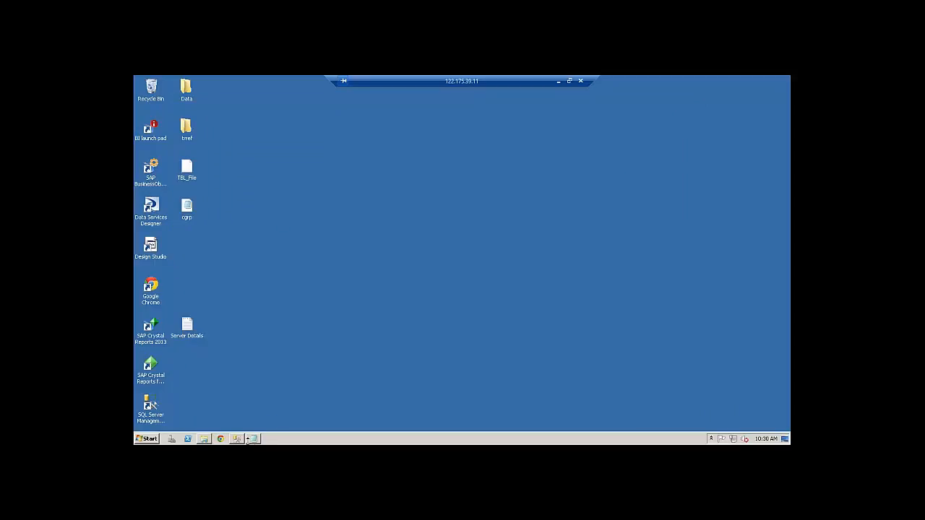
click(253, 438)
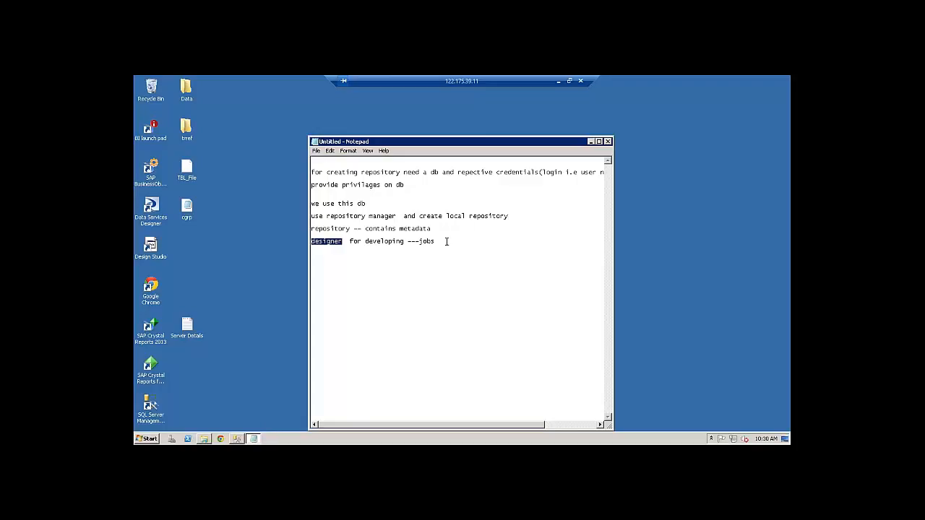
Add the note '--> configure the repo --> use cmc (central management console)' and minimize Notepad
click(447, 241)
key(Return)
text(--> configure the repo  --> use)
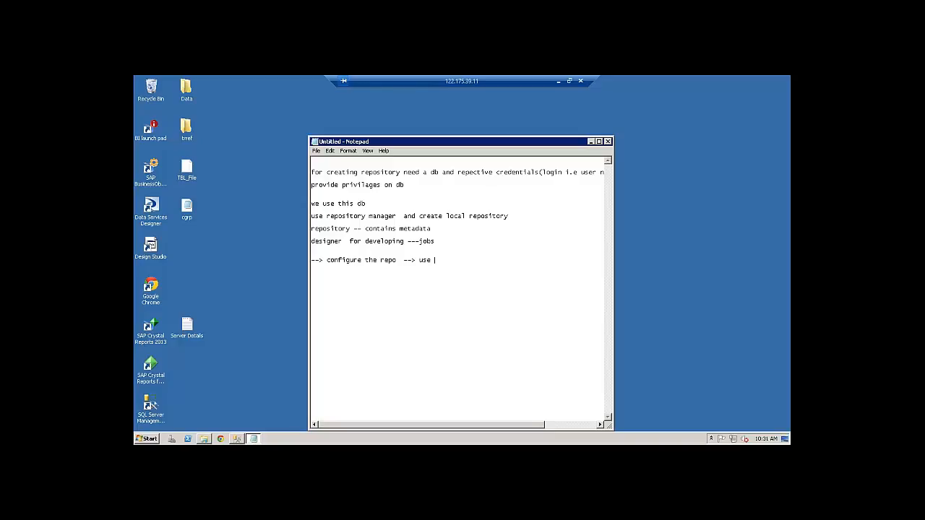
text(cmc (central management concsole))
drag(564, 261, 416, 262)
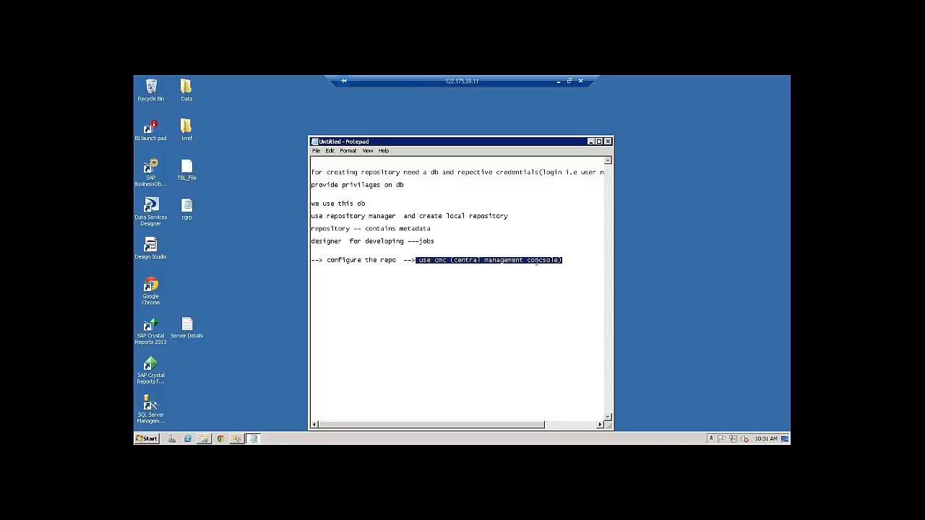
click(571, 259)
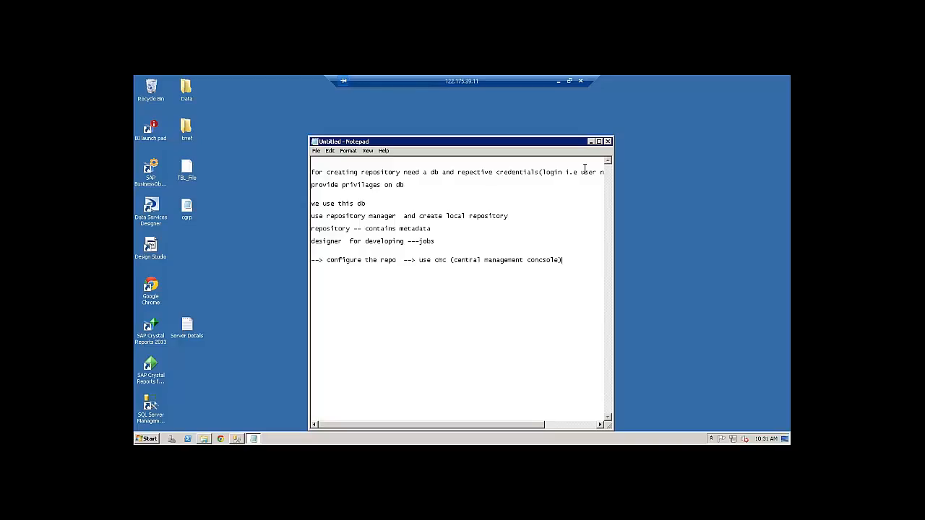
click(591, 142)
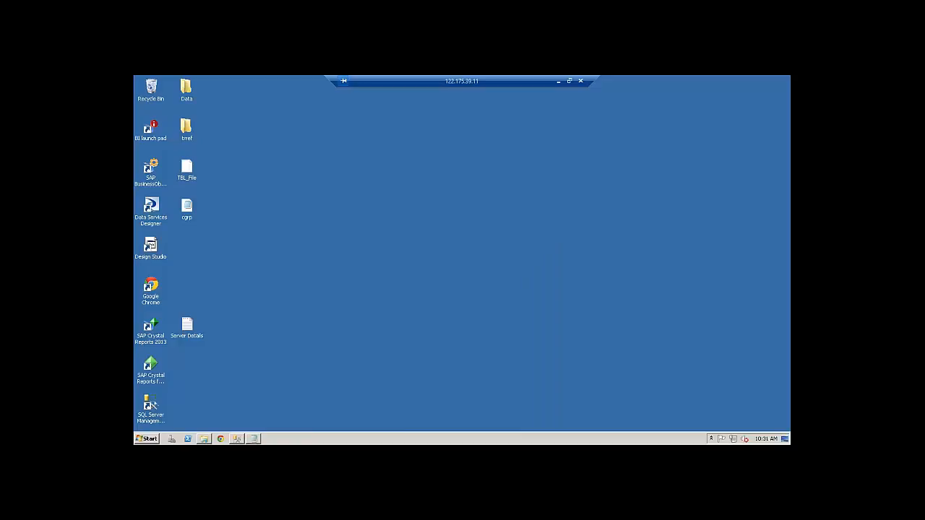
Launch the CMC from its desktop shortcut, maximize Internet Explorer, and log on with the password
click(152, 189)
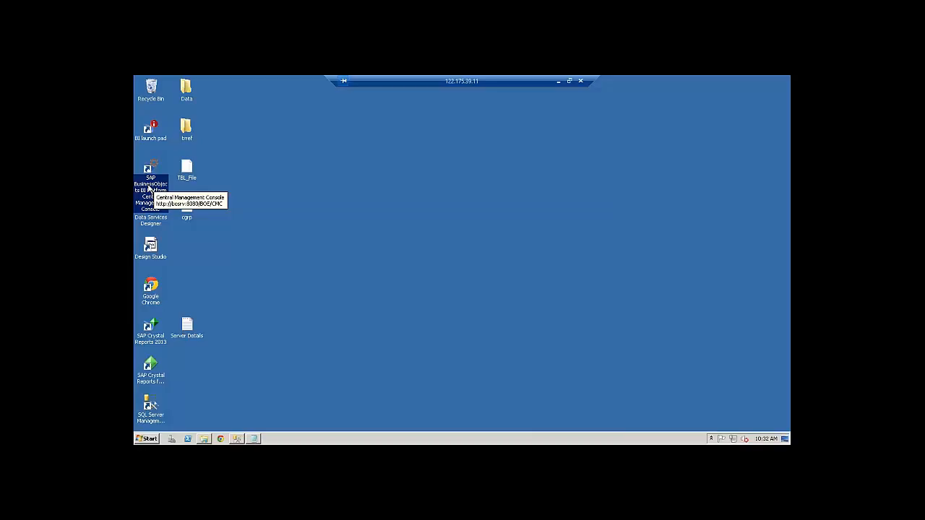
double_click(149, 190)
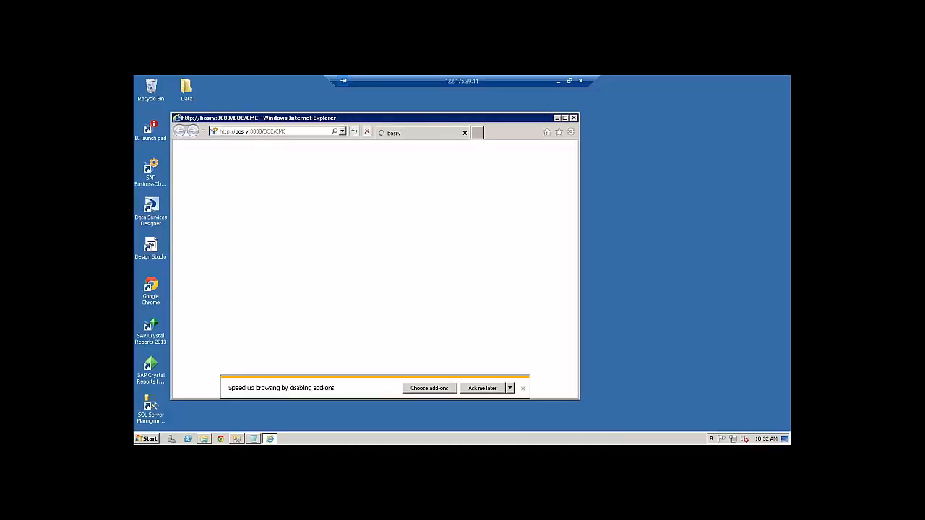
click(566, 118)
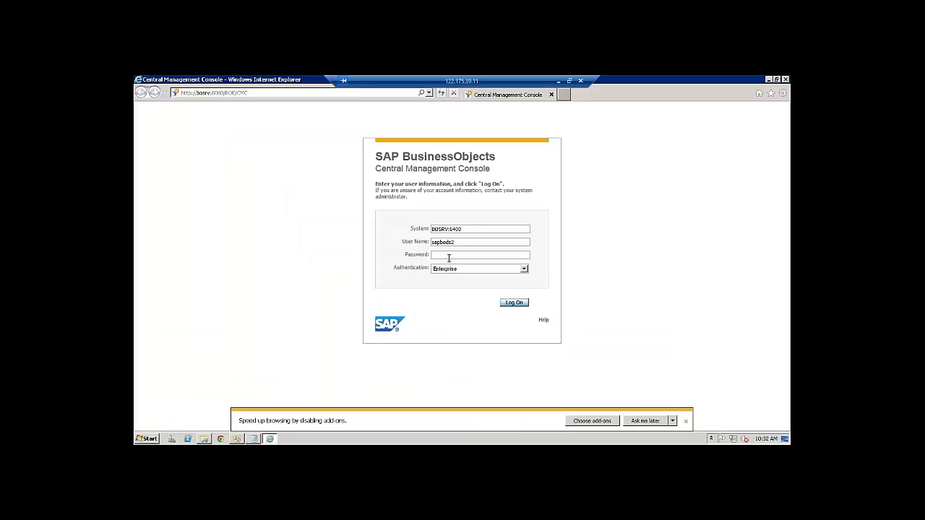
text(••••••••)
click(516, 303)
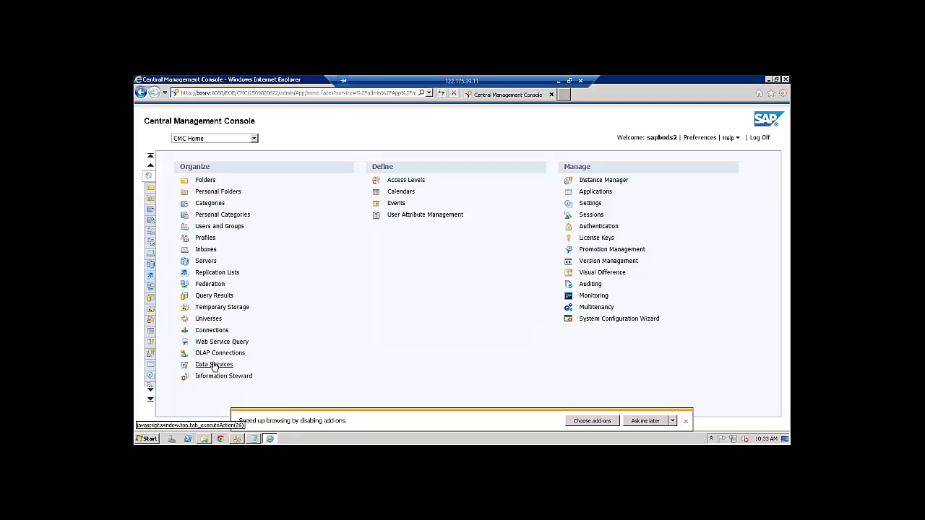
From CMC Data Services, choose Configure repository on the Repositories folder to open Add Data Services Repository
click(213, 366)
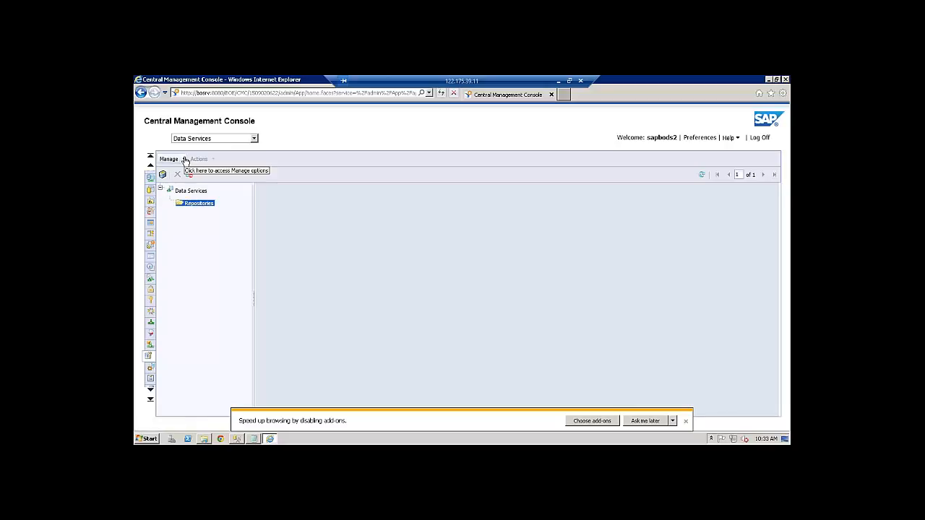
click(184, 160)
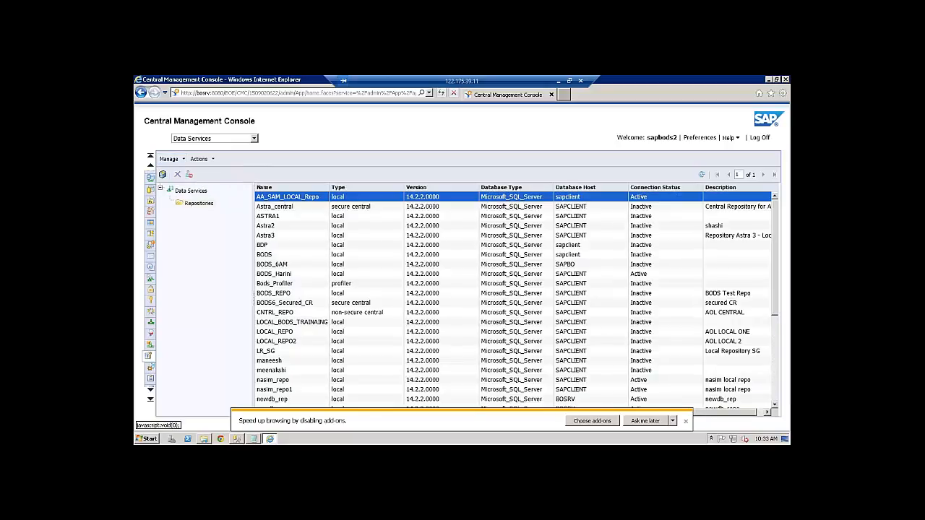
right_click(197, 206)
mouse_move(217, 212)
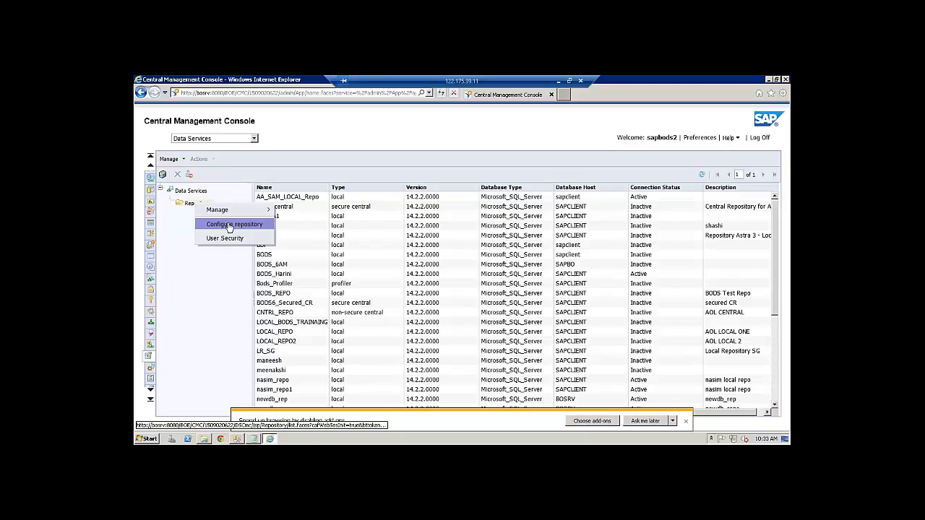
click(230, 226)
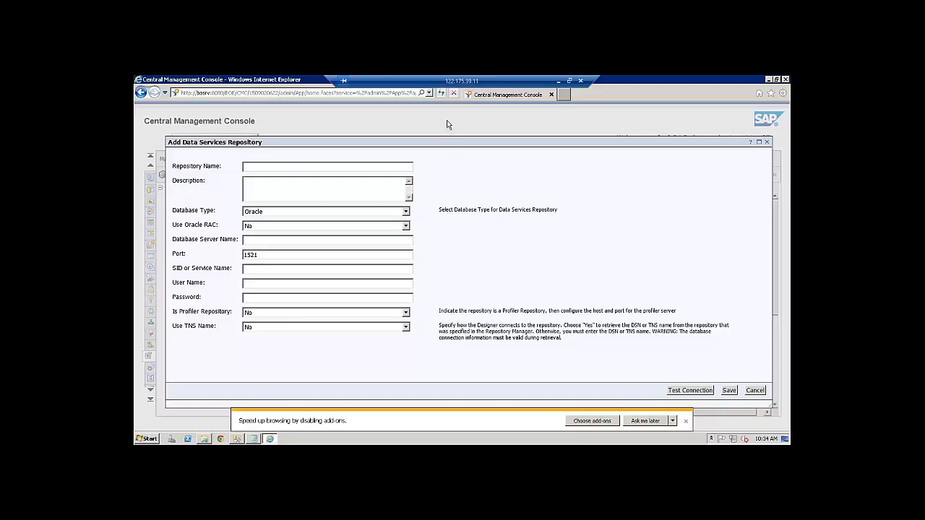
Enter VIPUL_REPO as the repository name, correcting the first typing attempt
click(273, 167)
click(687, 422)
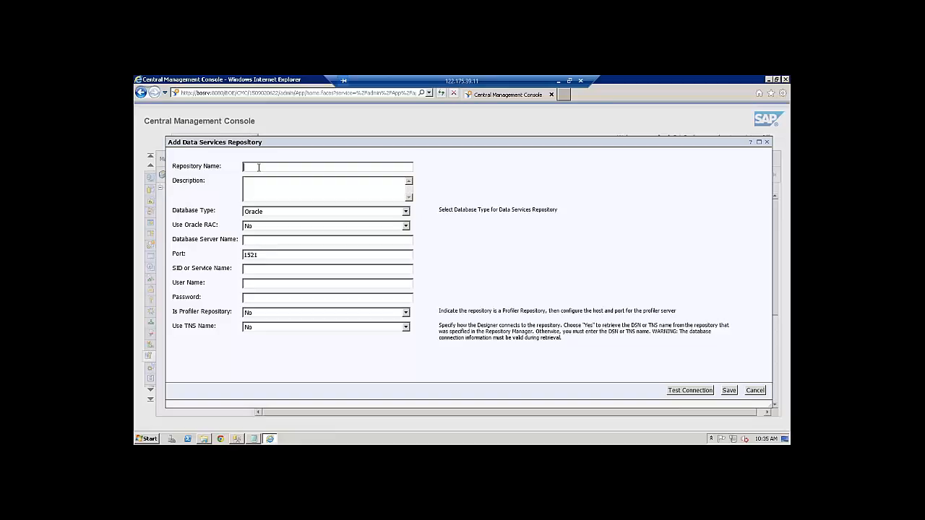
text(VIPUL_REPO)
drag(287, 167, 237, 167)
click(407, 212)
Choose Microsoft SQL Server with server SAPCLIENT, database VIPUL_DB, and the database user credentials
click(278, 230)
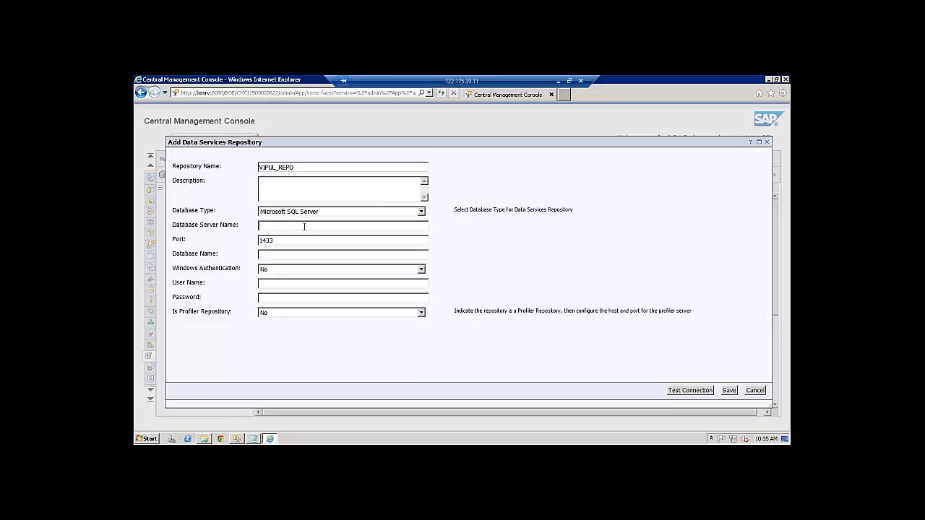
text(SAPCL)
text(IENT)
text(VIPUL_)
text(DB)
text(VIPU)
text(L_DB)
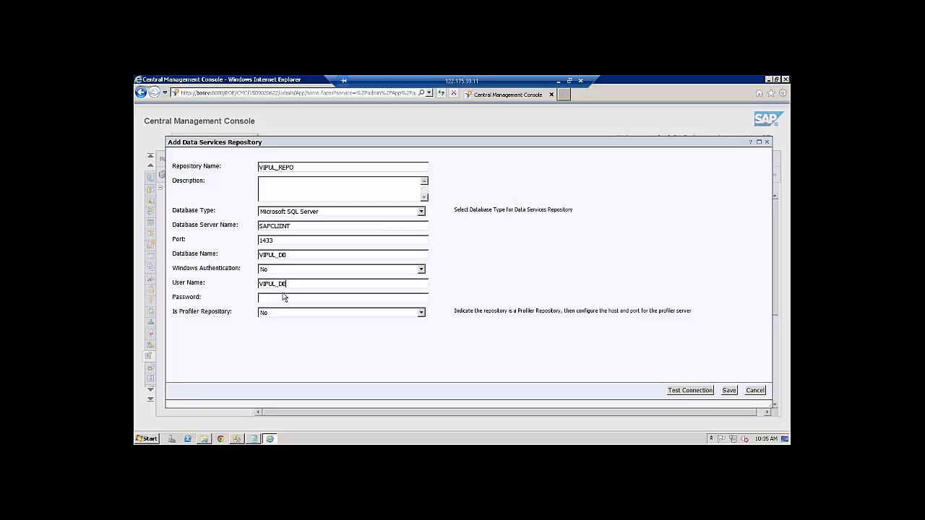
click(281, 297)
text(********)
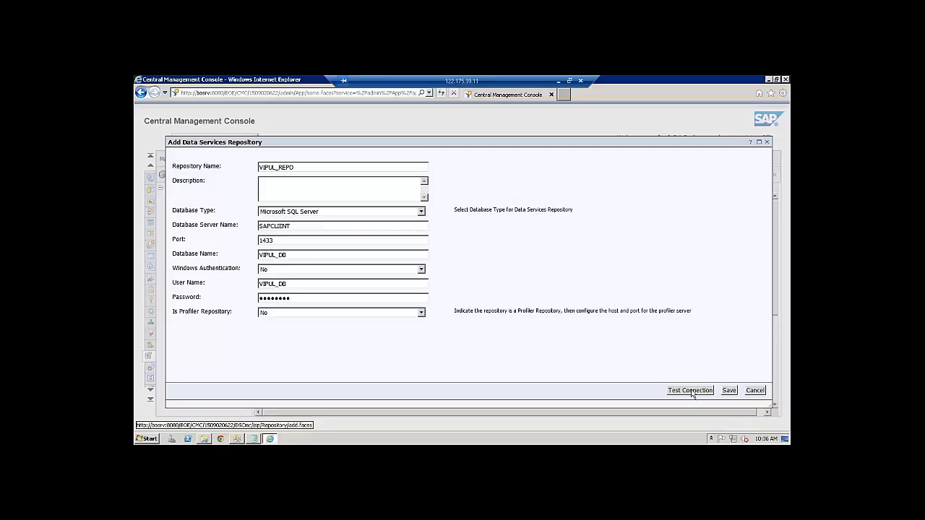
Test the connection successfully, then save, which fails because that configuration name already exists
click(690, 392)
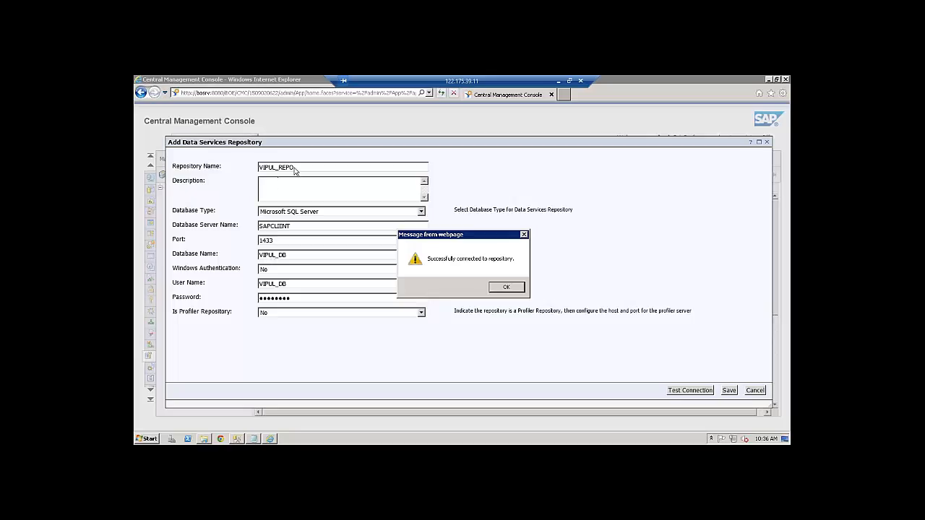
click(508, 289)
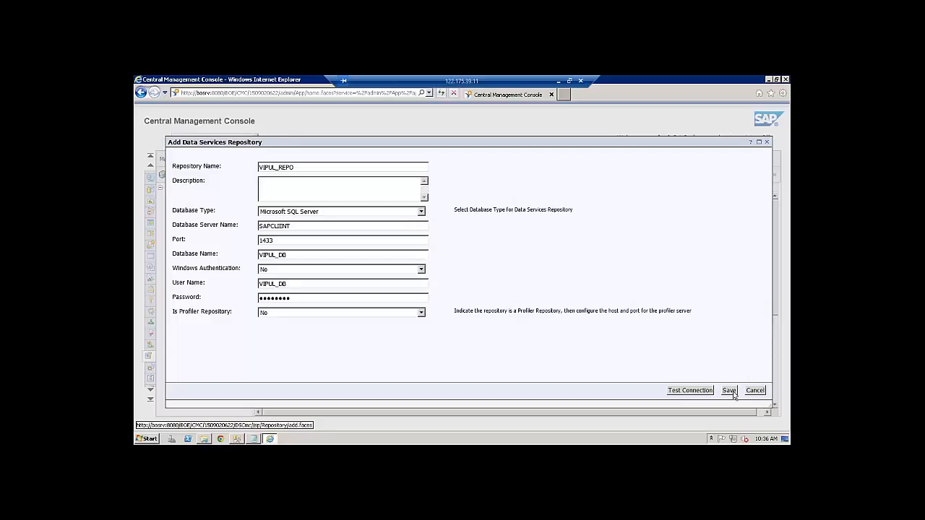
click(730, 391)
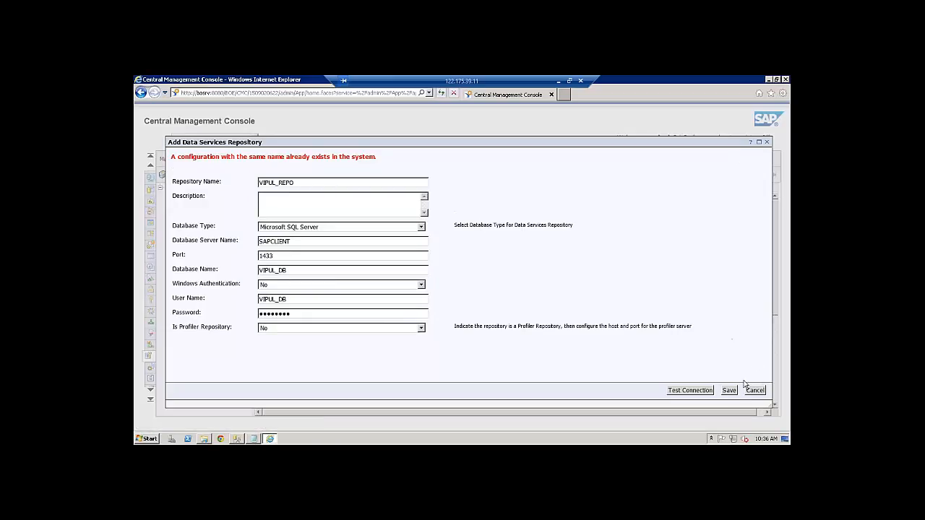
Close the form, find VIPUL_REPO listed as Active under Repositories, and minimise the console
click(768, 141)
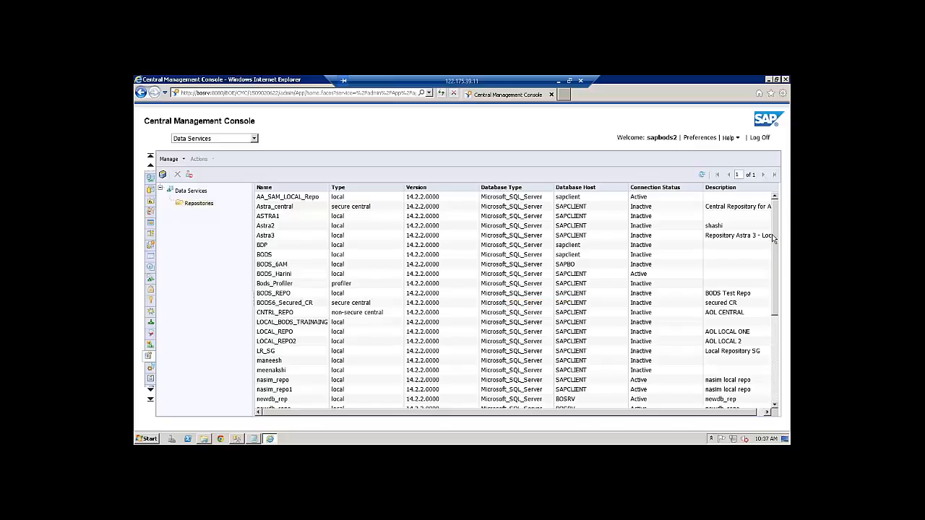
drag(772, 270, 771, 367)
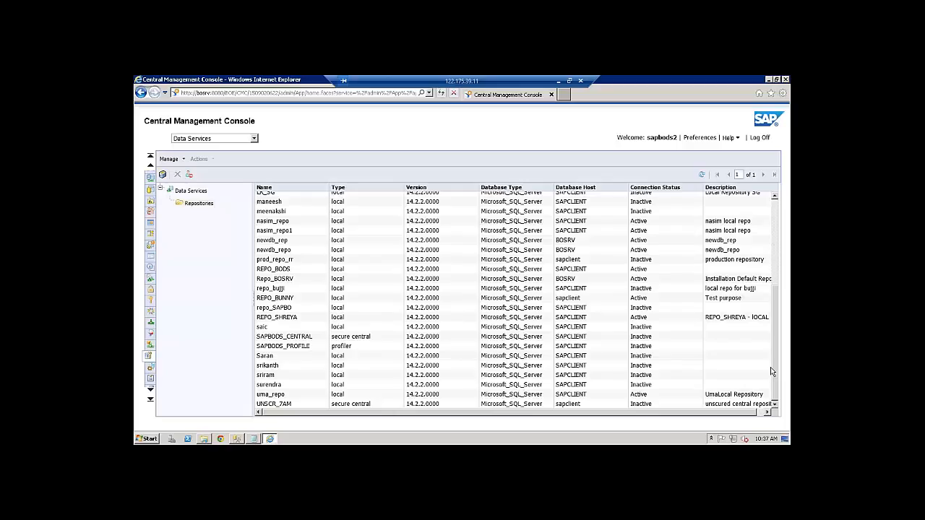
click(200, 204)
scroll(788, 210, up, 5)
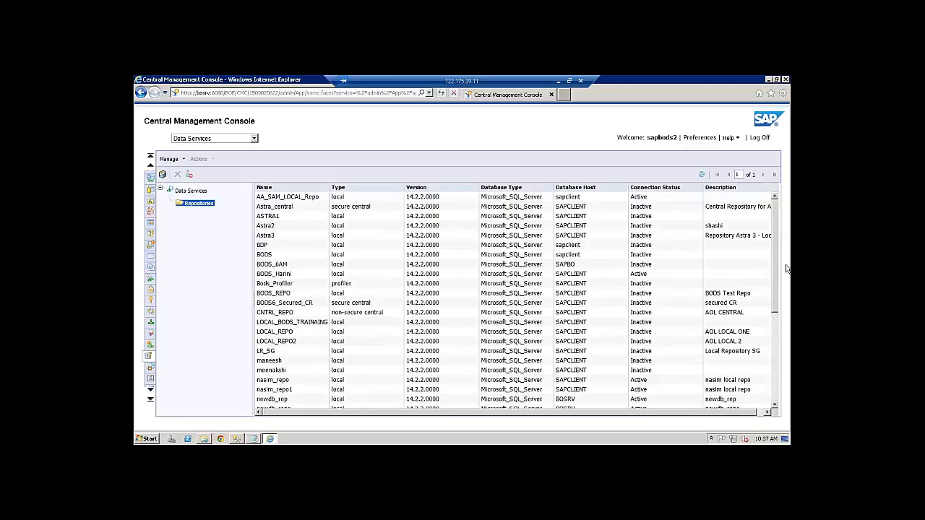
drag(774, 284, 770, 394)
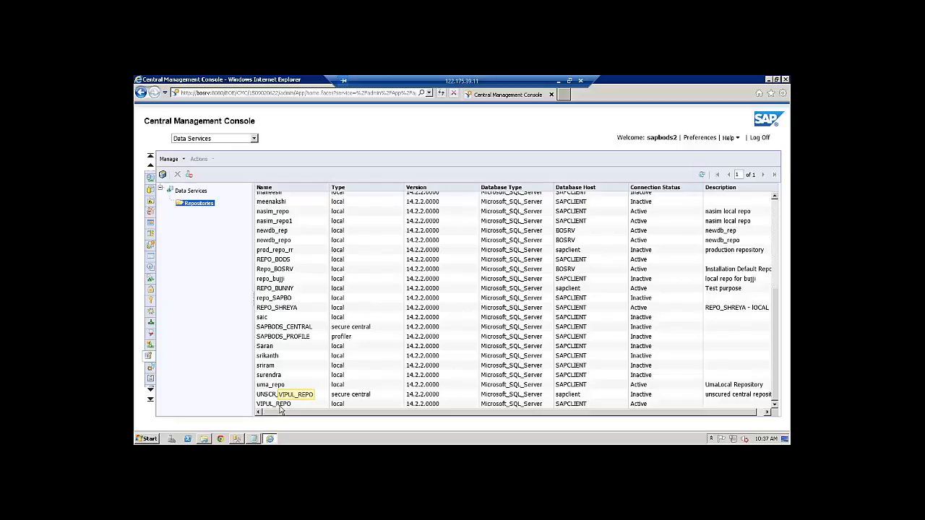
click(769, 80)
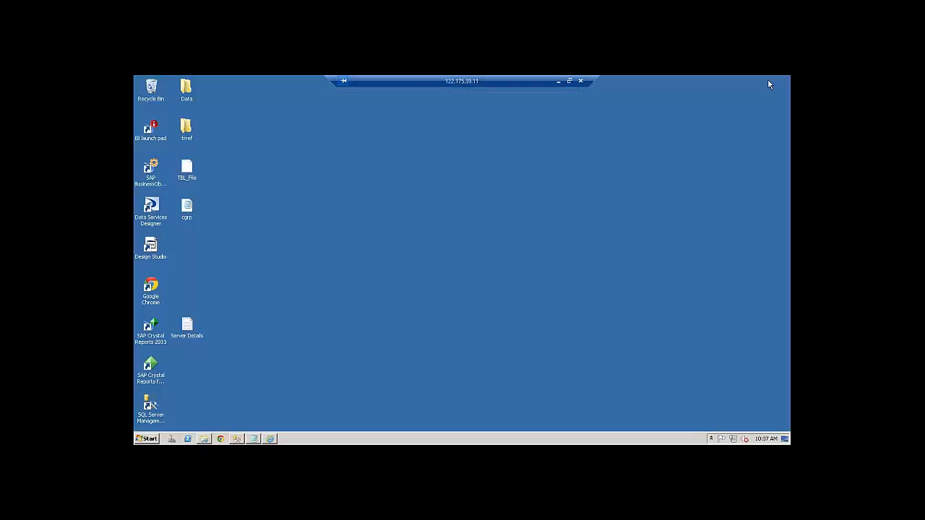
Launch Data Services Designer and log on with the Designer user name and password
click(151, 217)
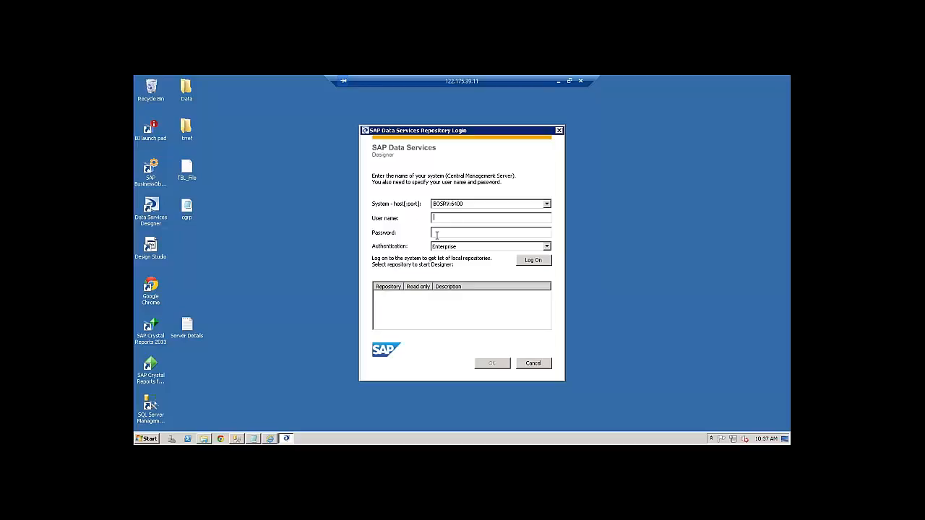
click(150, 172)
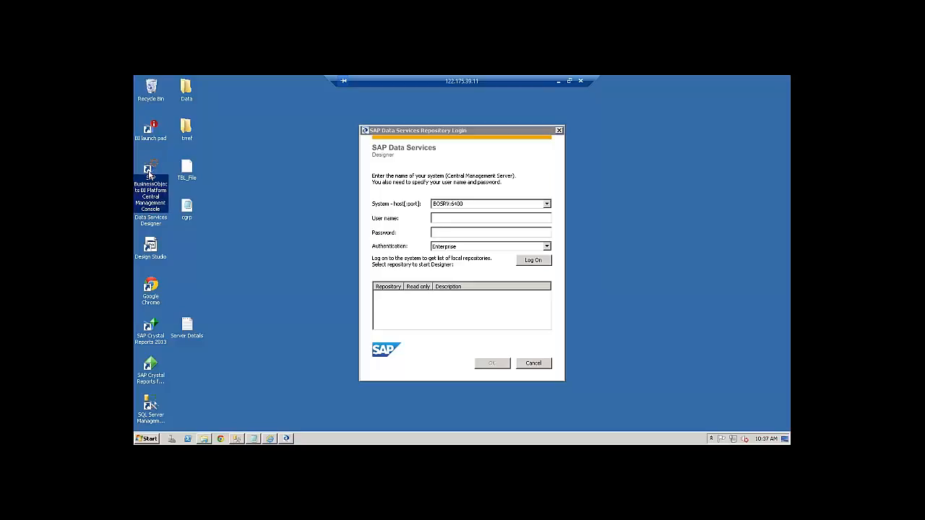
click(449, 217)
text(sa)
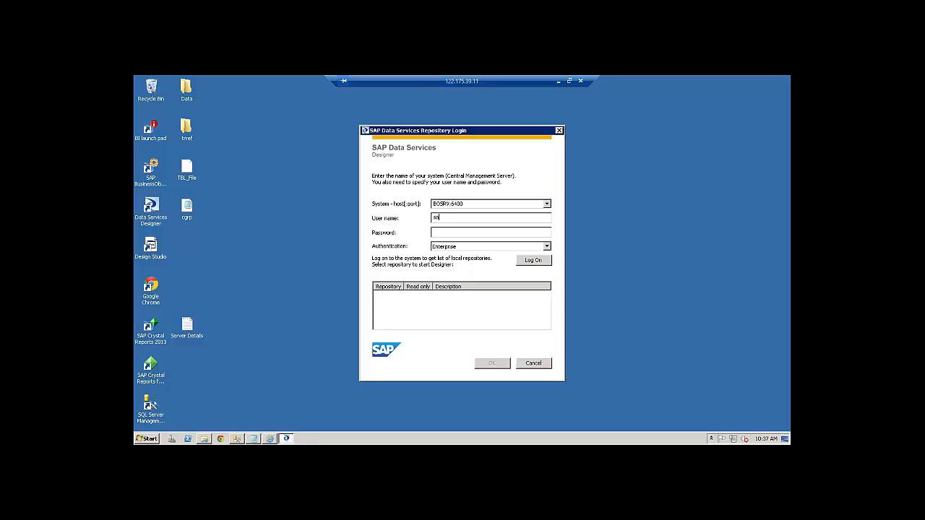
text(pbods2)
click(451, 234)
text(••••••••)
click(535, 266)
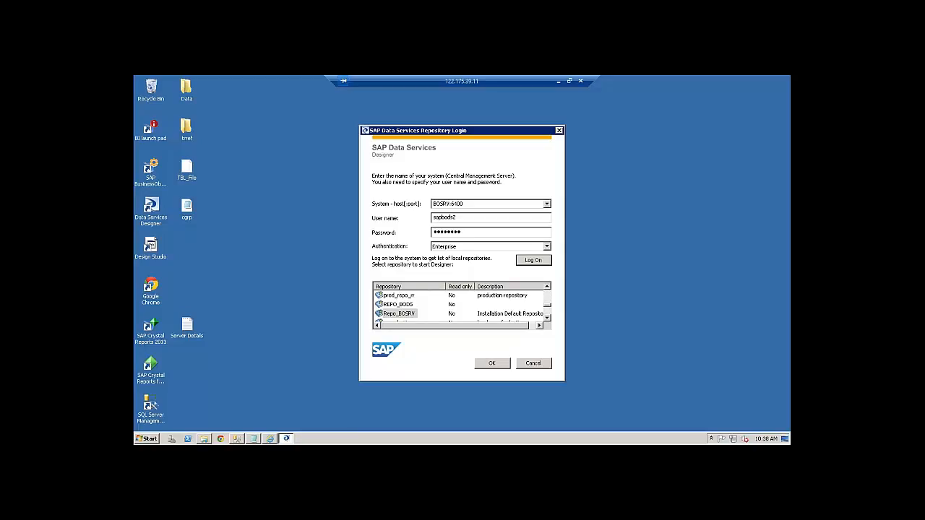
Scroll the repository list down and select VIPUL_REPO
click(548, 321)
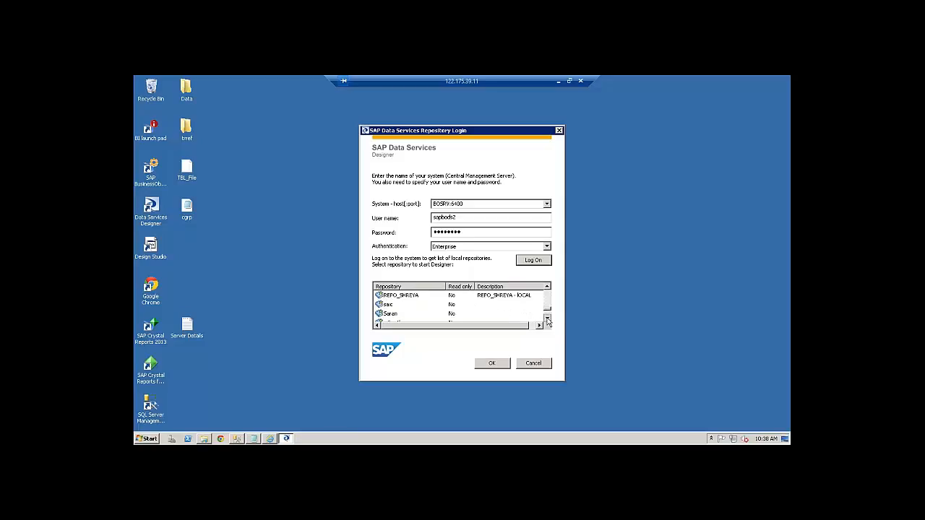
click(548, 320)
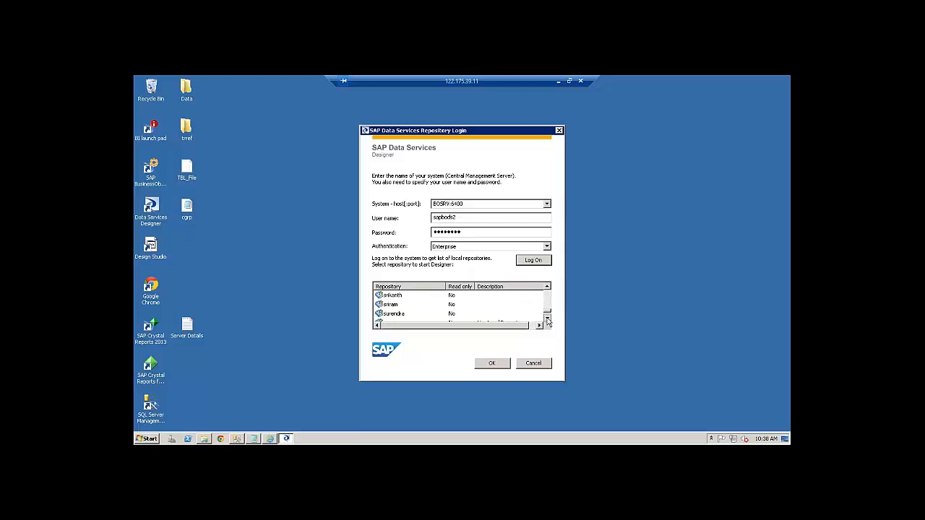
click(547, 321)
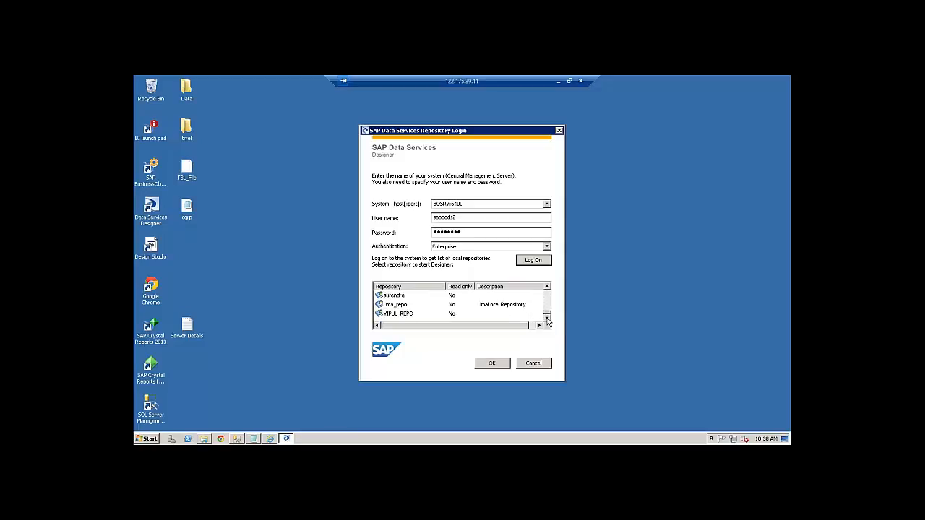
click(399, 316)
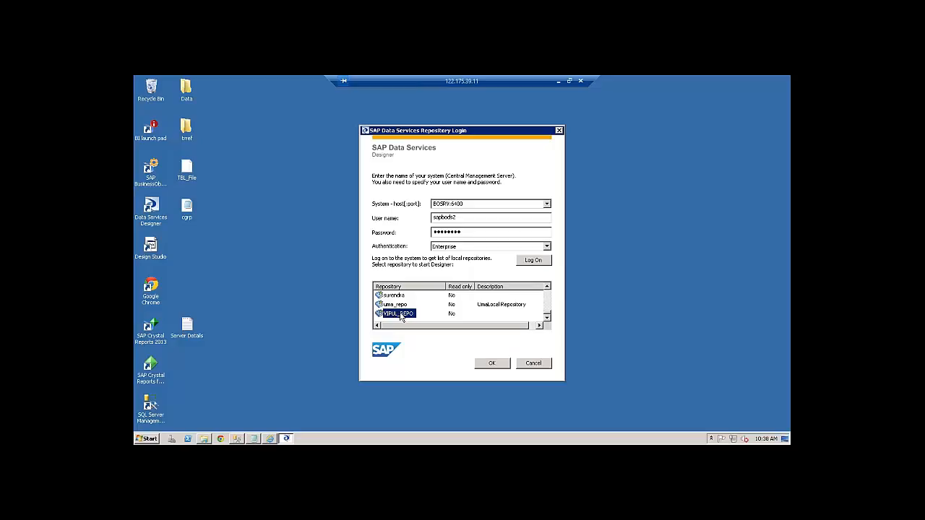
Open VIPUL_REPO and enter its repository password to reach the Designer Start Page
double_click(402, 315)
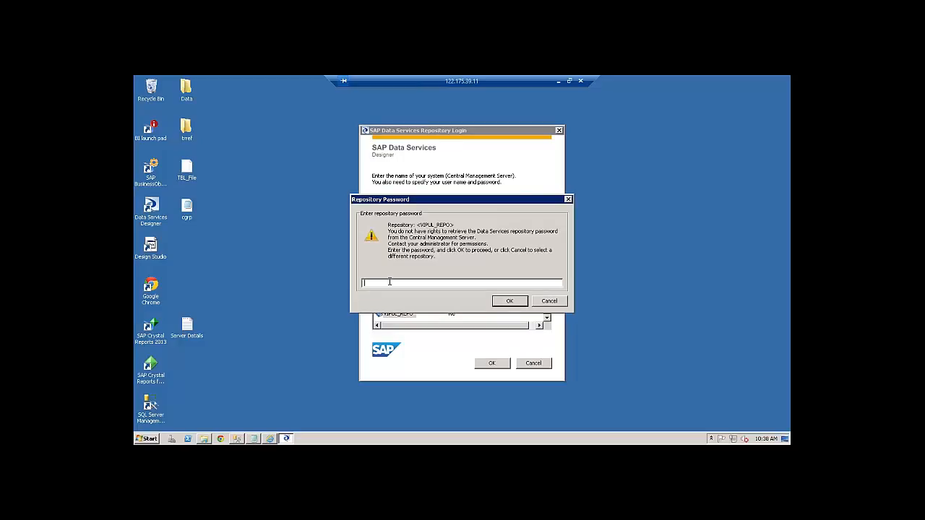
key(Caps_Lock)
text(*******)
click(503, 304)
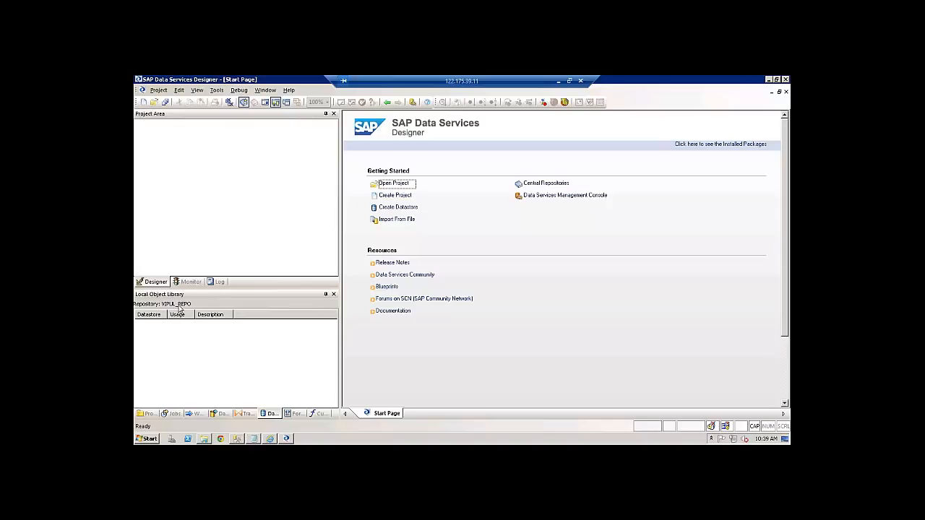
Create a new project named TEST
click(158, 89)
mouse_move(168, 103)
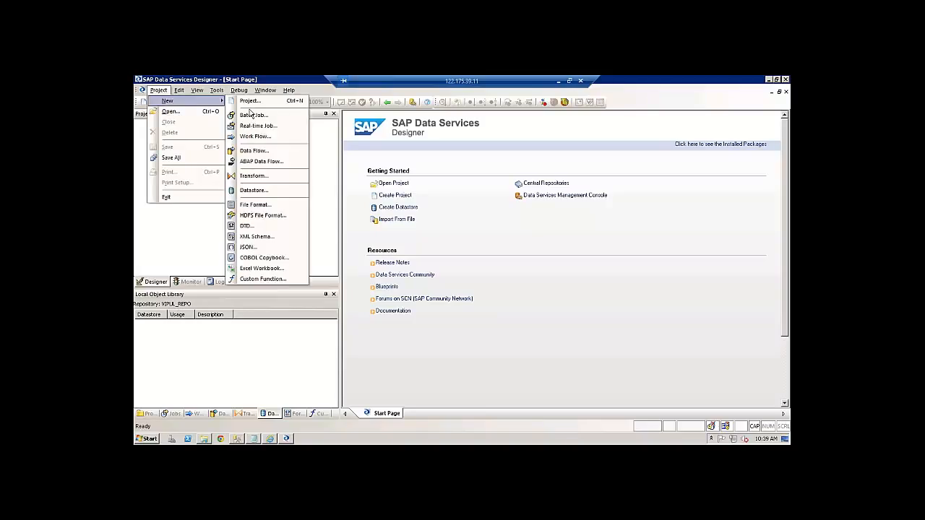
click(249, 101)
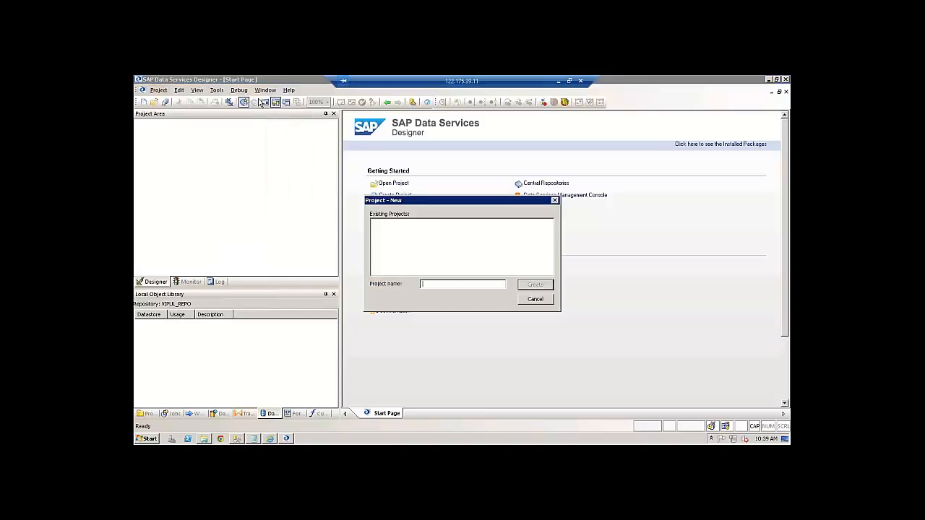
text(TEST)
click(536, 286)
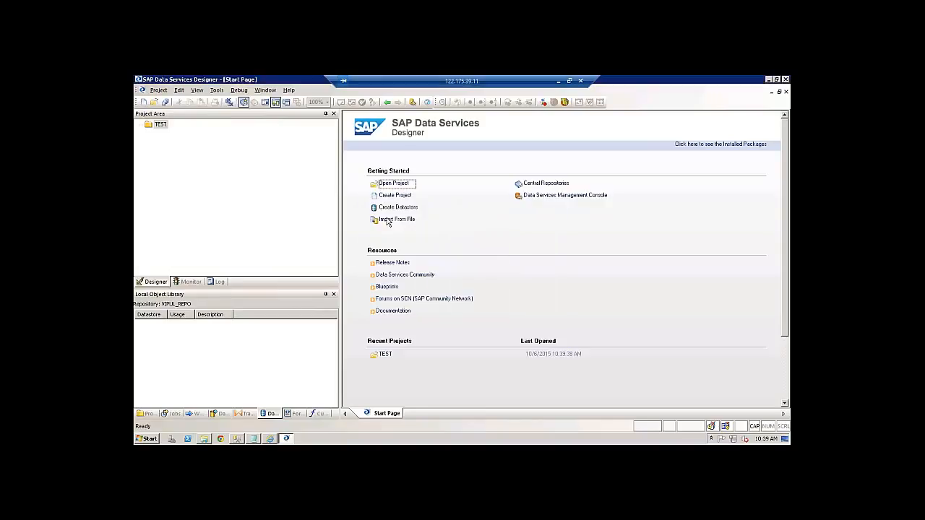
Add a batch job named New_Job to TEST, then switch to SQL Server Management Studio
right_click(160, 125)
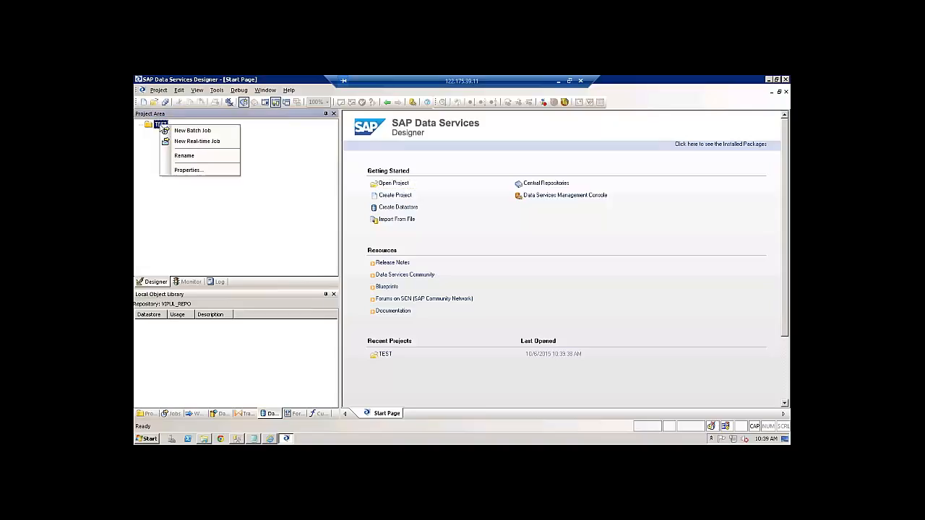
click(165, 131)
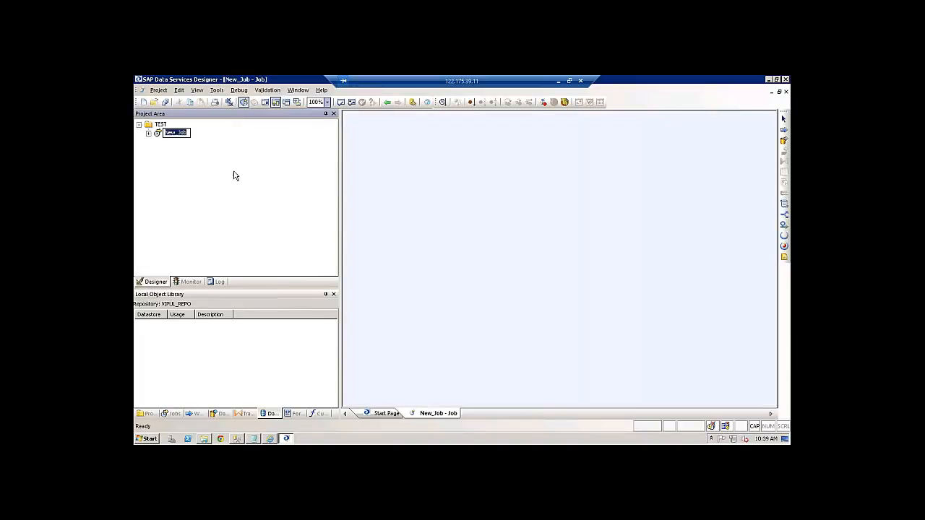
click(234, 176)
click(237, 440)
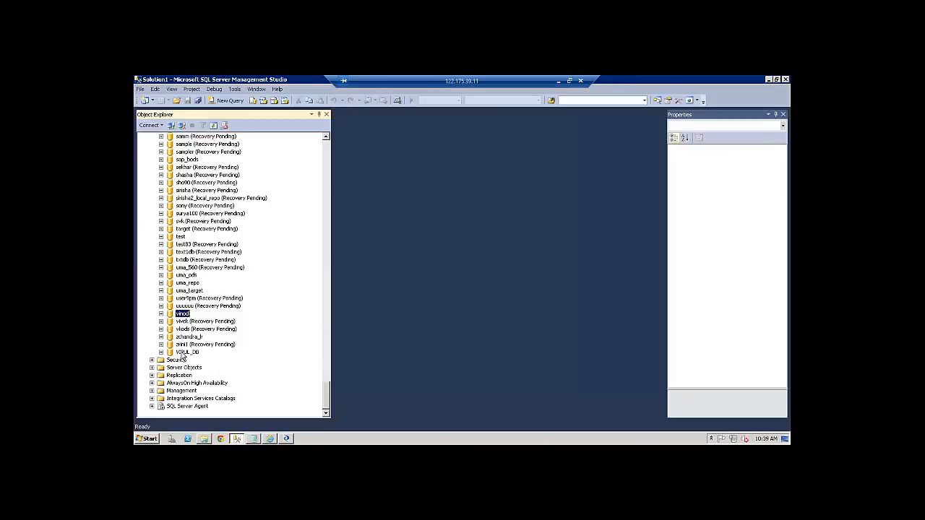
Expand the VIPUL_DB database to view its repository tables, then return to the Designer
click(185, 352)
click(161, 353)
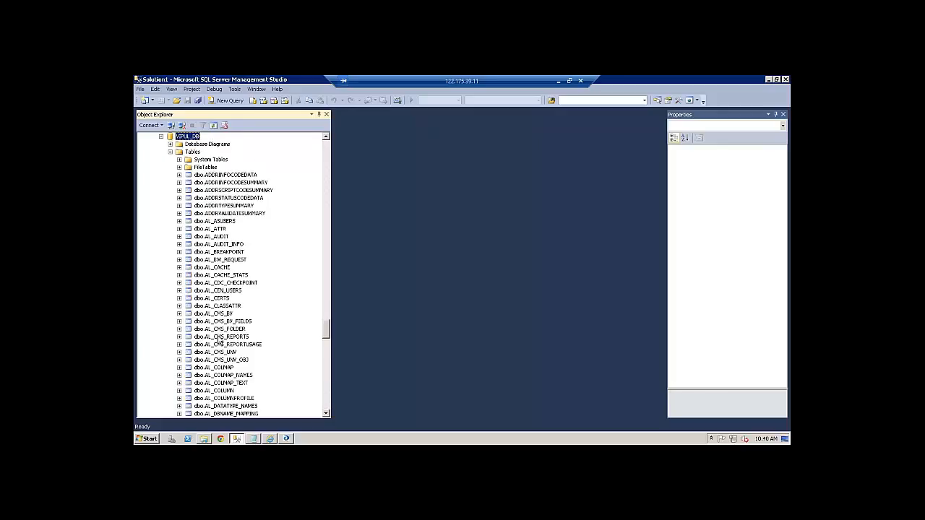
click(287, 439)
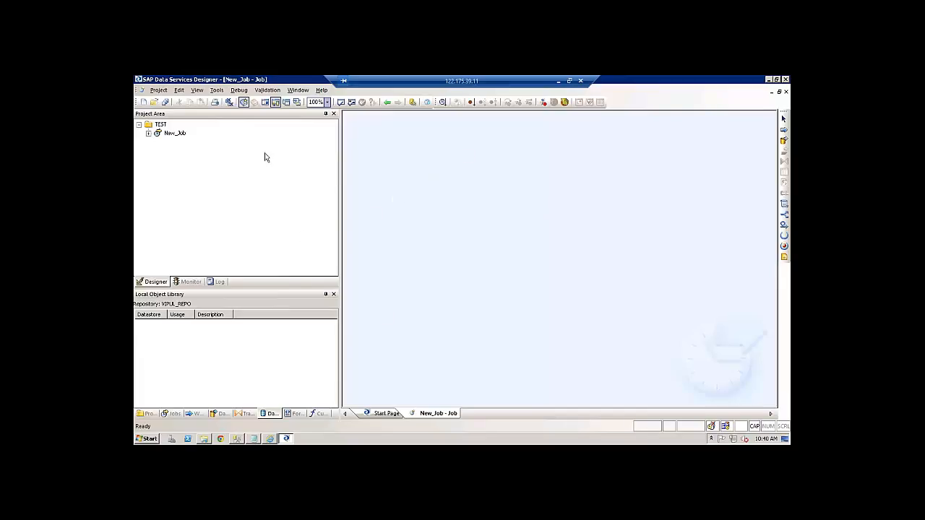
Switch between SSMS and Designer, then drag the project pane splitter left to widen the workspace
click(239, 439)
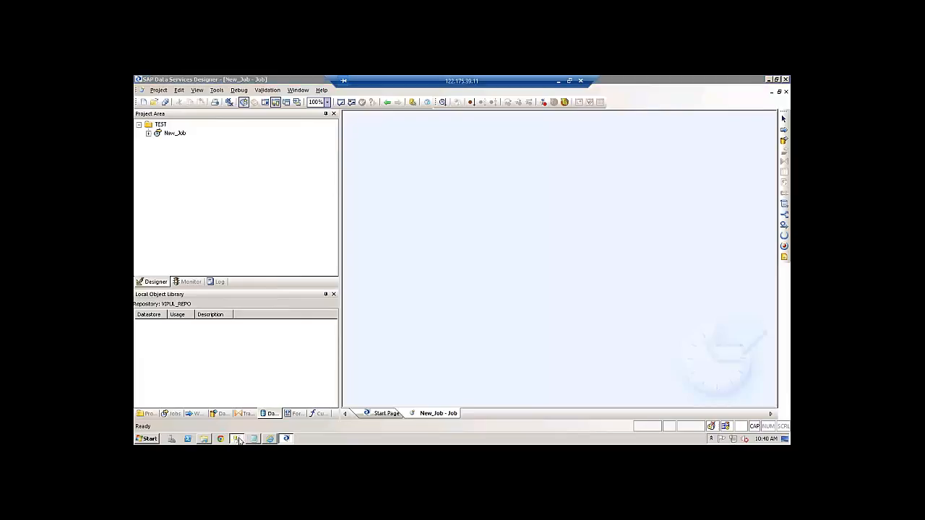
click(239, 439)
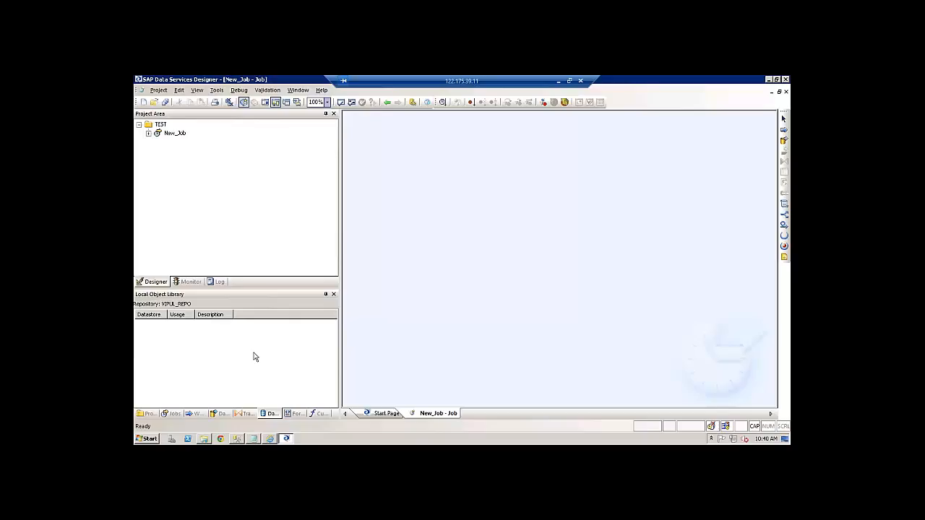
click(238, 438)
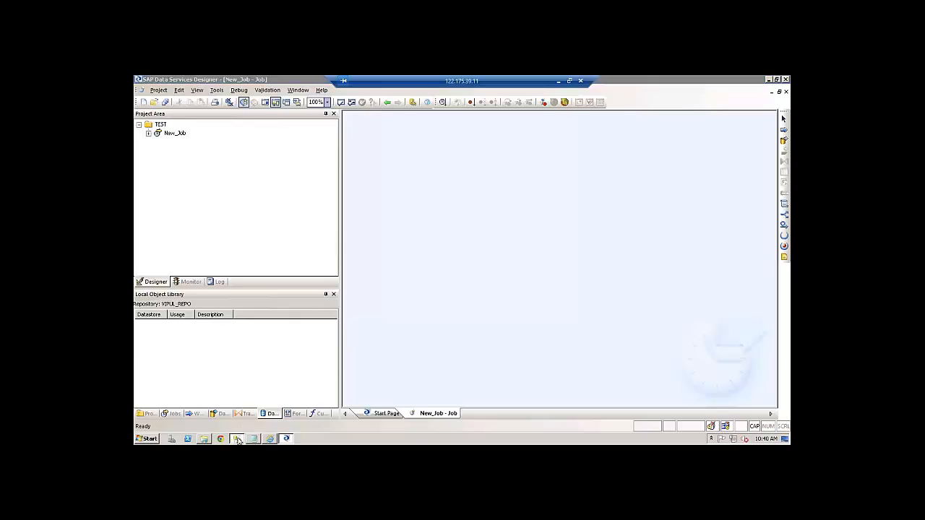
click(237, 439)
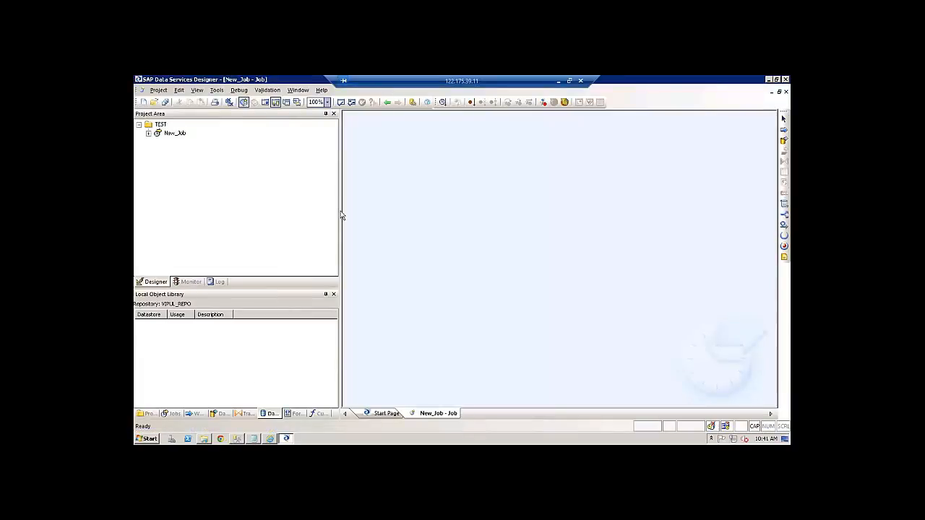
drag(343, 214, 293, 201)
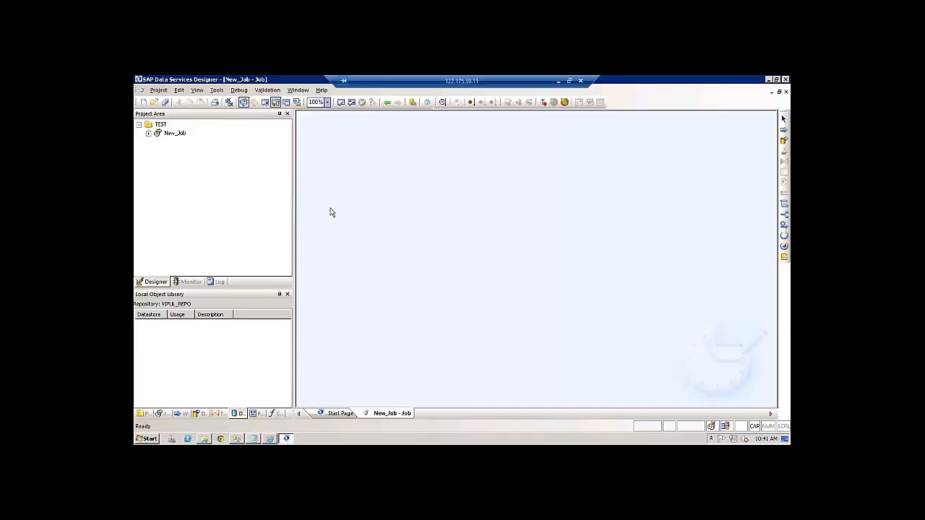